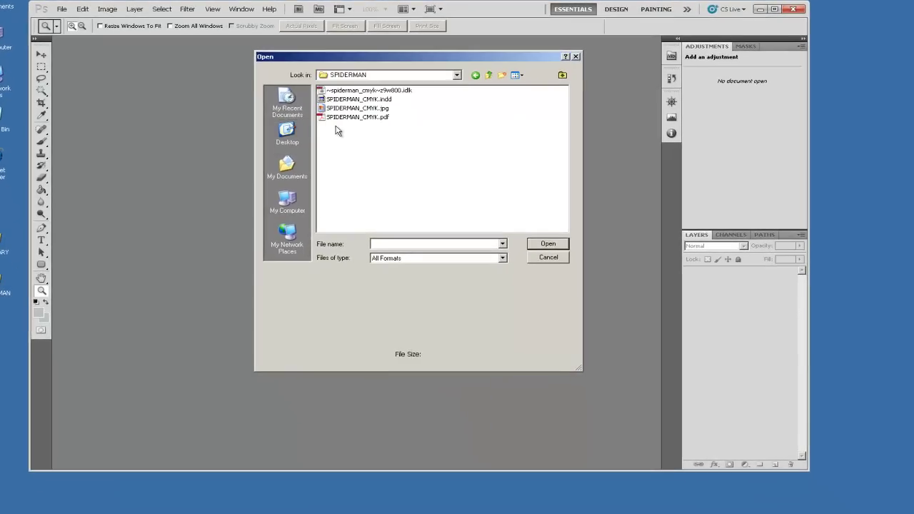
- Open SPIDERMAN_CMYK.jpg from the SPIDERMAN folder
click(420, 144)
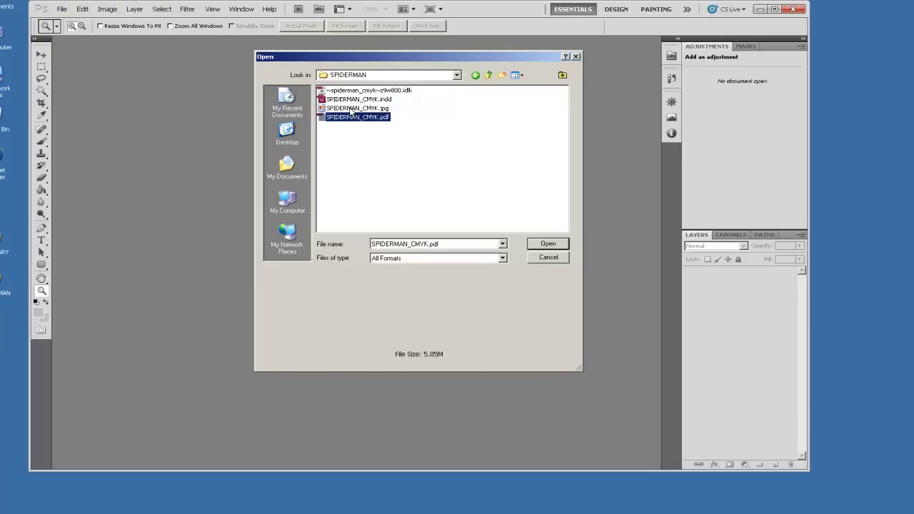
click(351, 108)
click(551, 245)
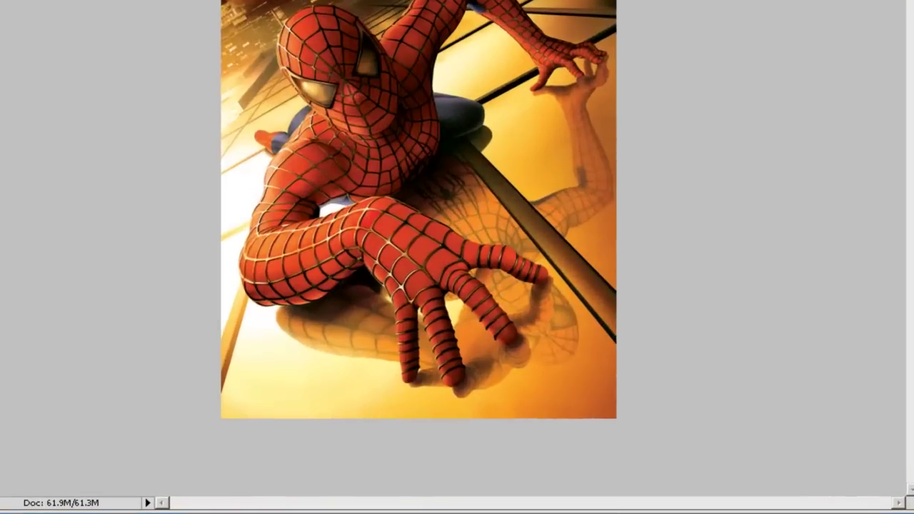
- Trace a closed Pen path around the second-lowest black web band on the lower-left finger
drag(343, 371, 393, 407)
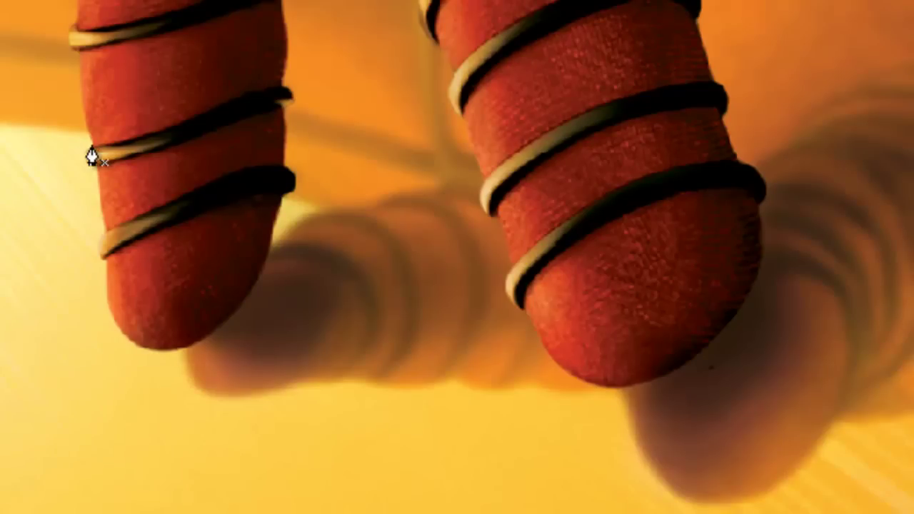
drag(92, 157, 90, 164)
drag(177, 141, 272, 87)
click(240, 97)
click(200, 115)
click(158, 128)
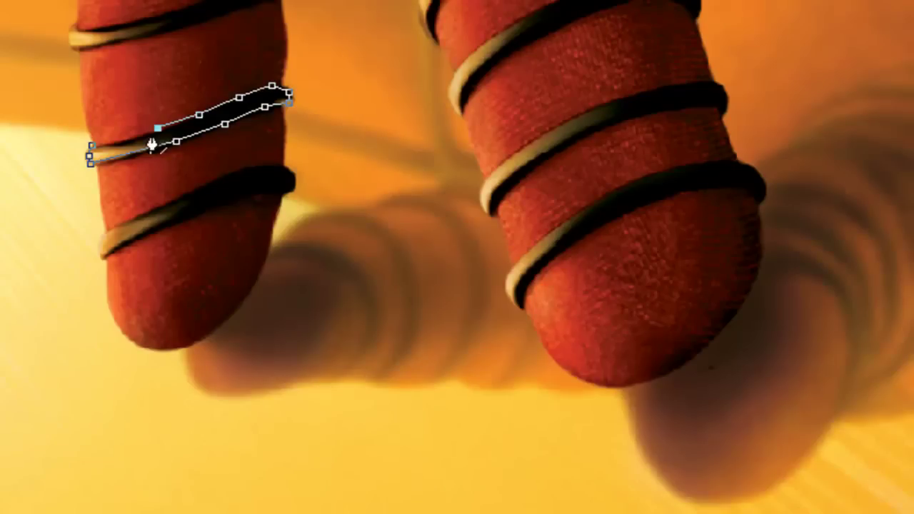
click(90, 154)
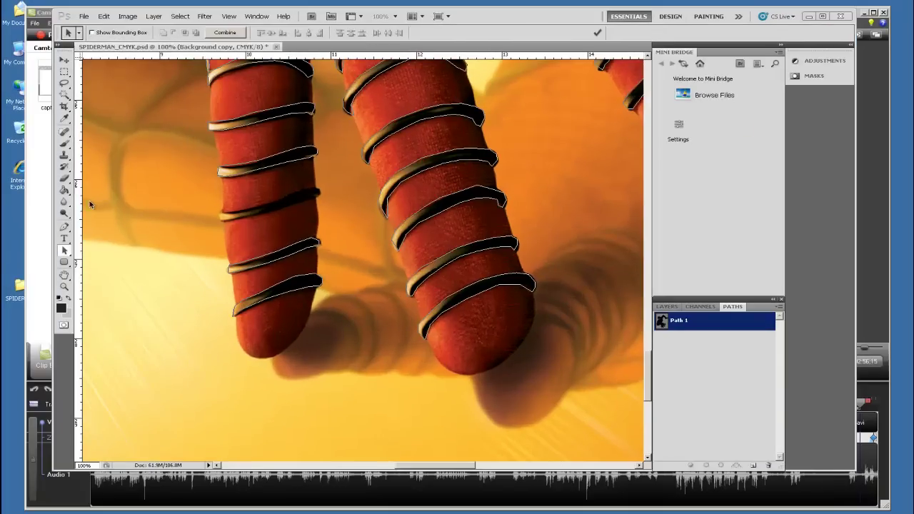
- Outline the remaining untraced web band on the lower-left finger with a closed Pen path in Path 1
key(p)
click(242, 211)
click(257, 208)
click(269, 205)
click(281, 198)
click(295, 192)
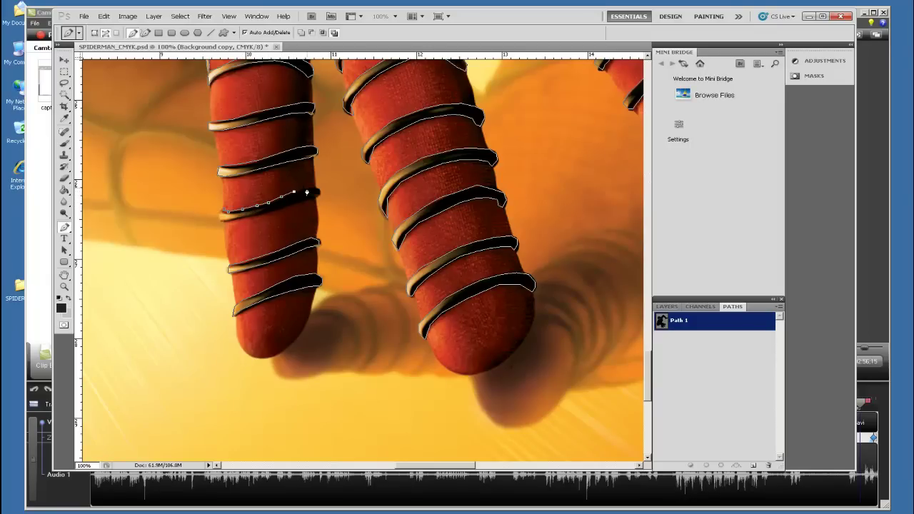
click(307, 190)
click(318, 198)
click(292, 204)
click(262, 213)
click(235, 219)
click(220, 215)
- Duplicate the Background layer as "Background copy" in the same document
click(229, 16)
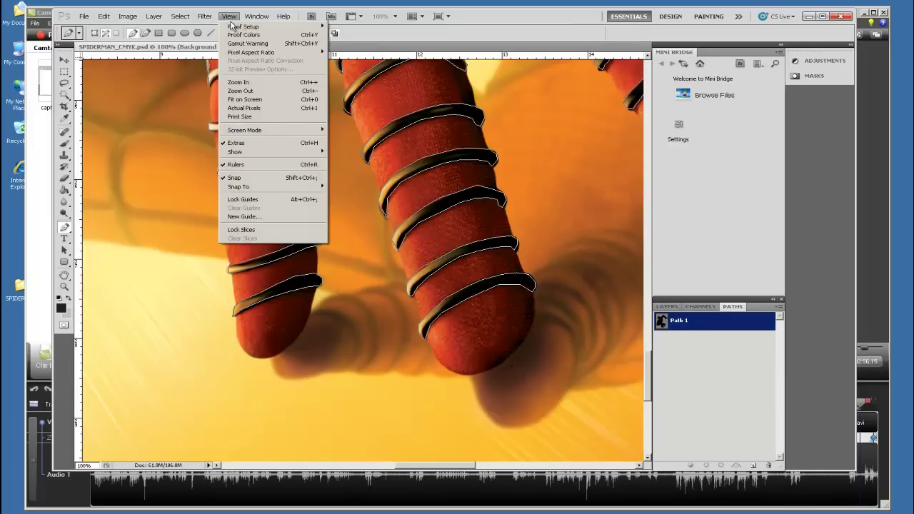
click(246, 99)
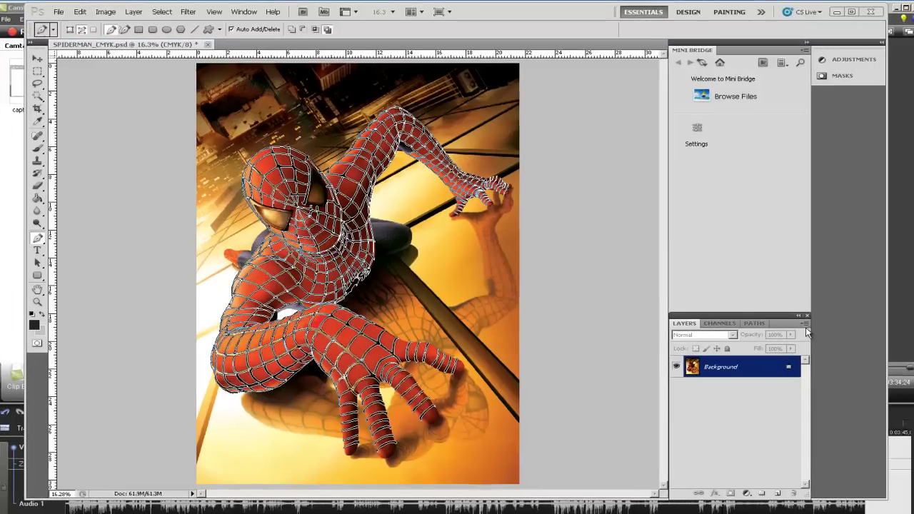
click(781, 307)
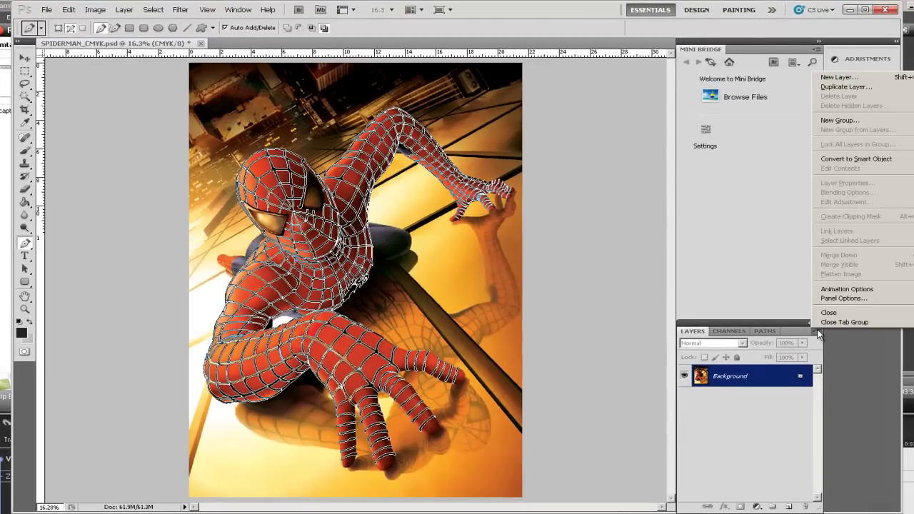
click(843, 87)
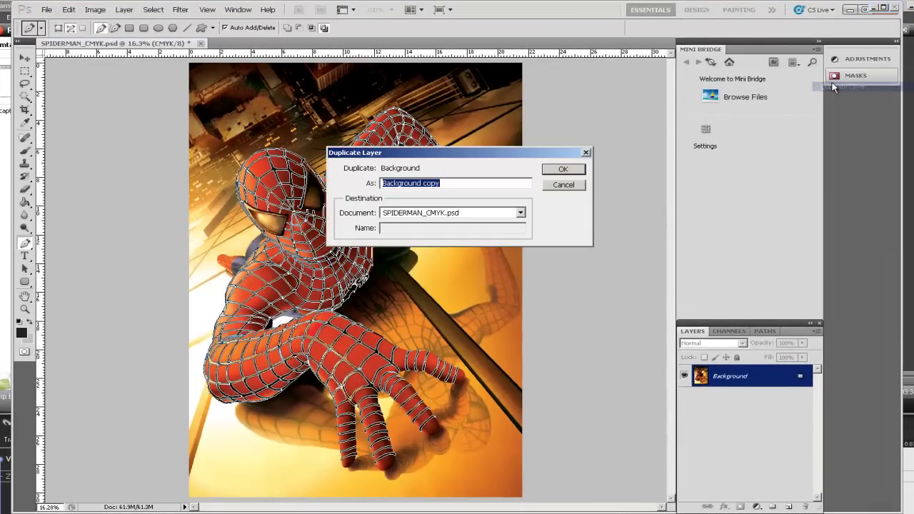
click(563, 169)
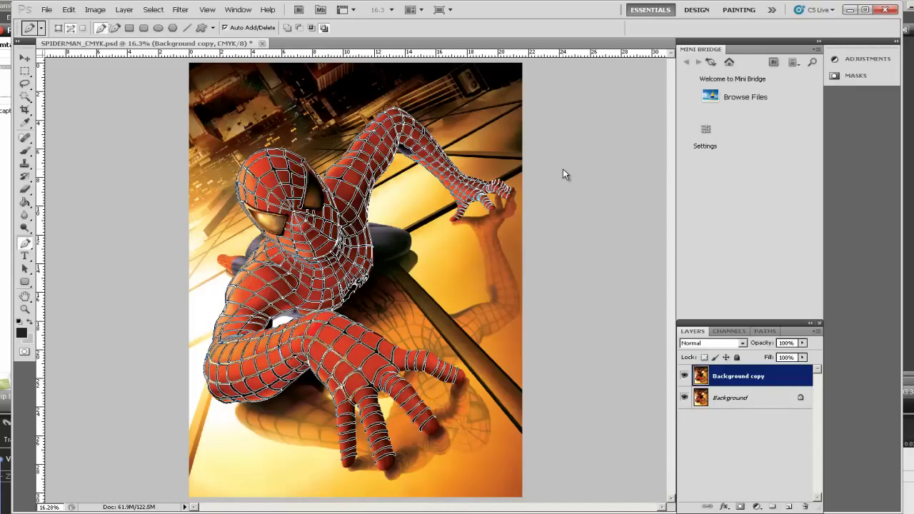
- Make a new anti-aliased selection from Path 1 with a feather radius of 0 pixels
click(765, 331)
click(817, 332)
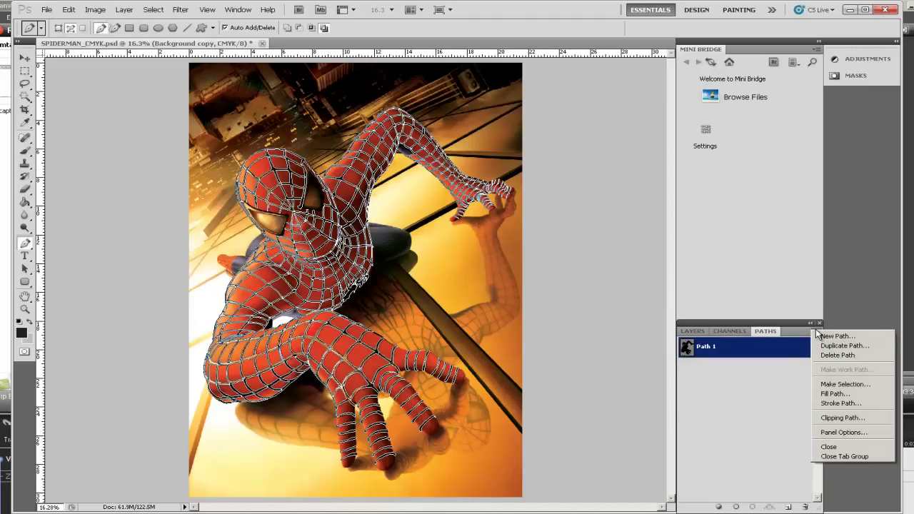
click(832, 385)
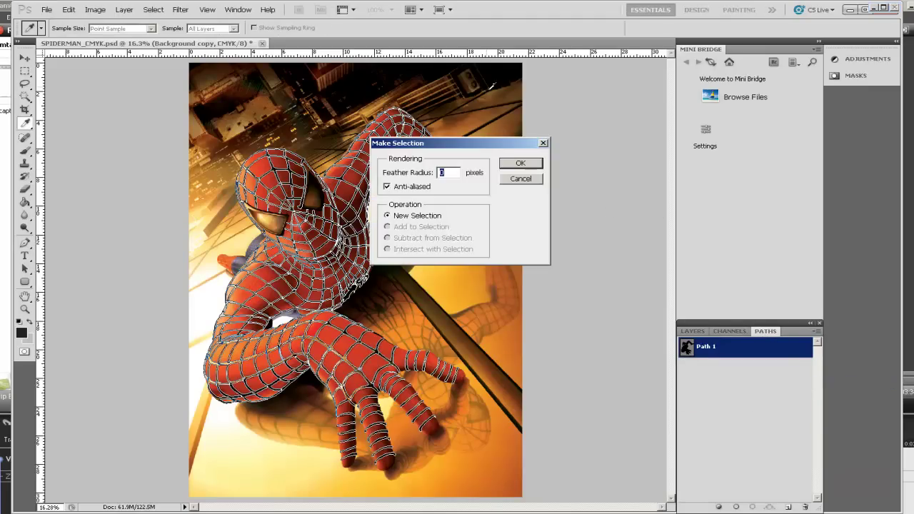
click(509, 155)
key(z)
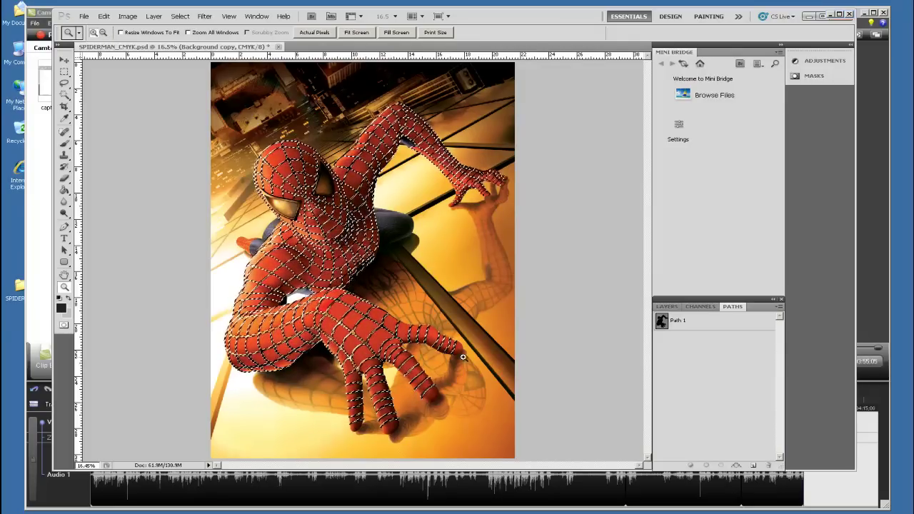
- Hide the Background layer, then invert the selection and delete everything outside the web lines on Background copy
click(668, 308)
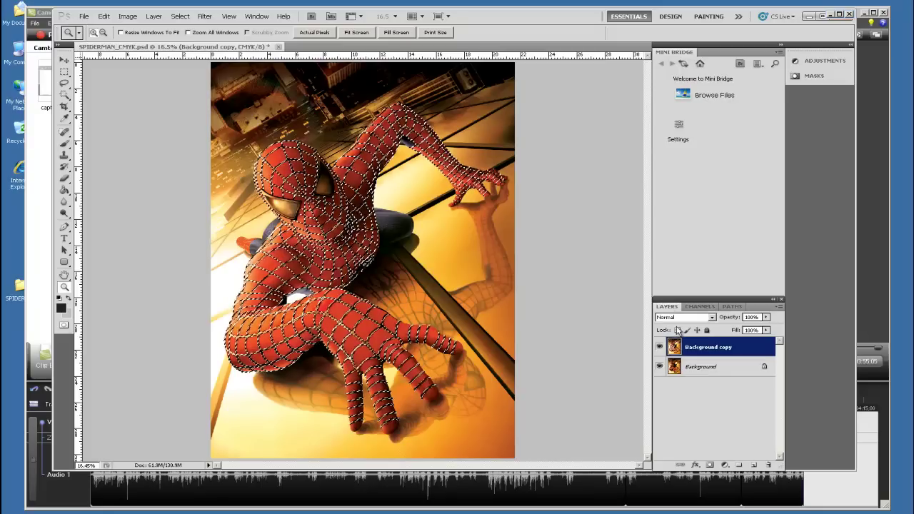
click(660, 368)
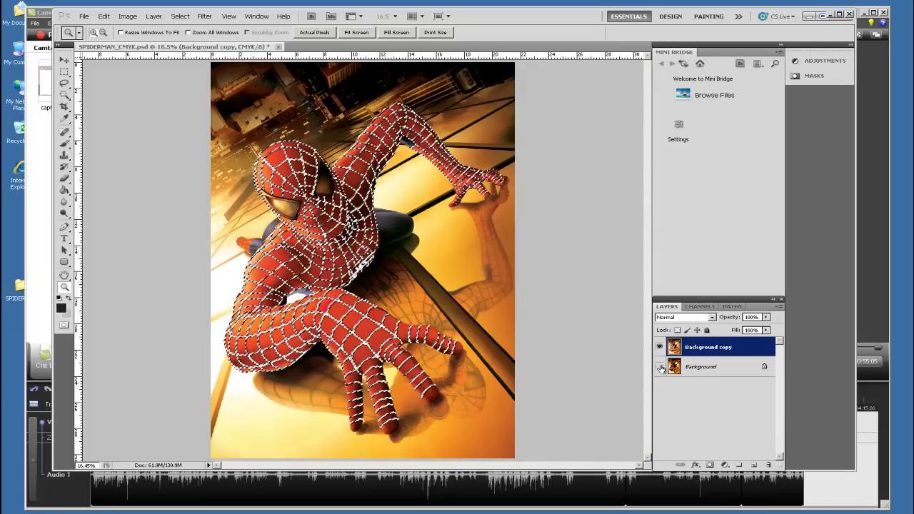
click(181, 16)
click(178, 53)
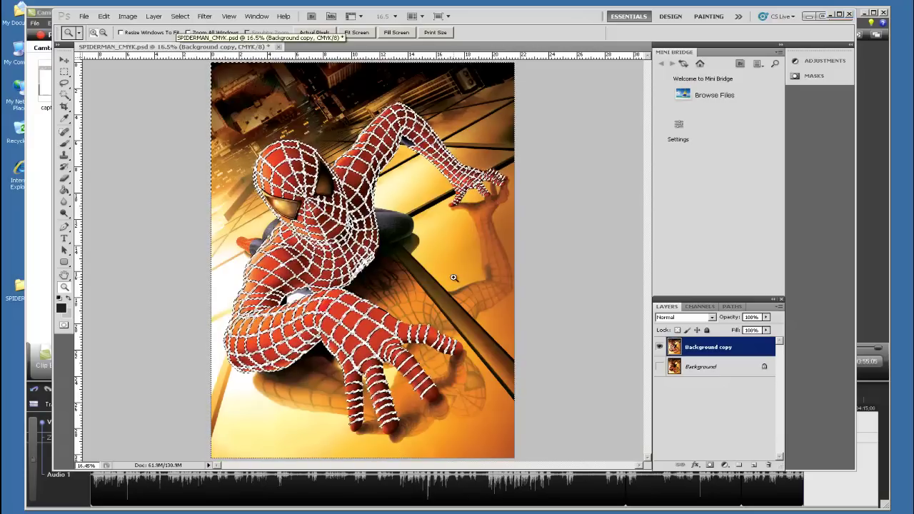
key(Delete)
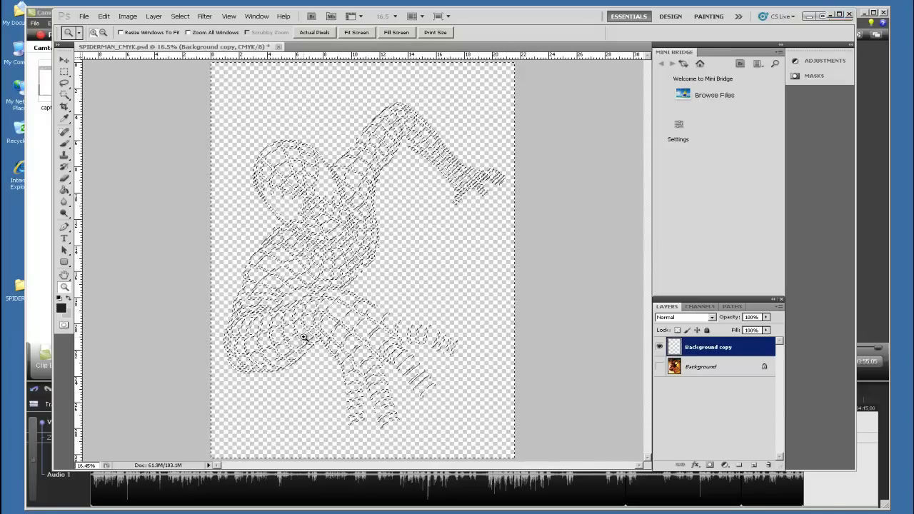
- Invert the selection back to the web lines and fill them with the black foreground colour using the Paint Bucket
click(180, 16)
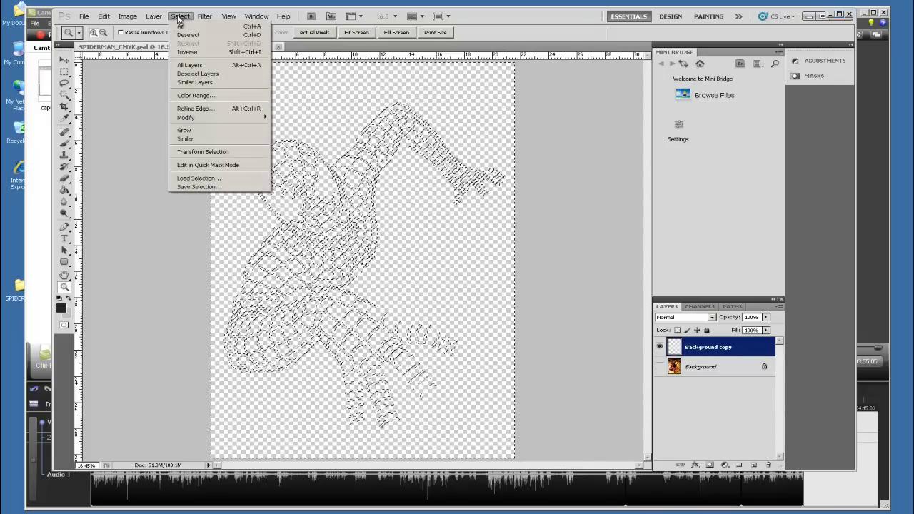
click(185, 53)
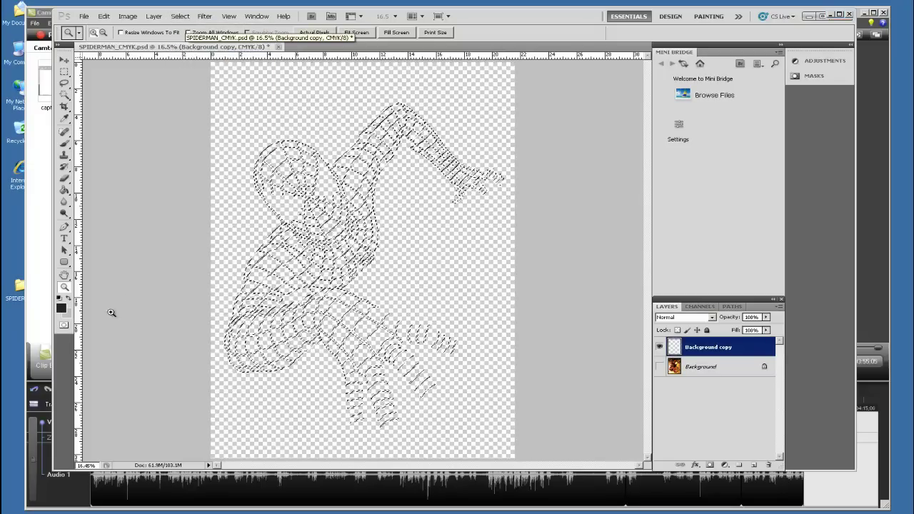
click(65, 190)
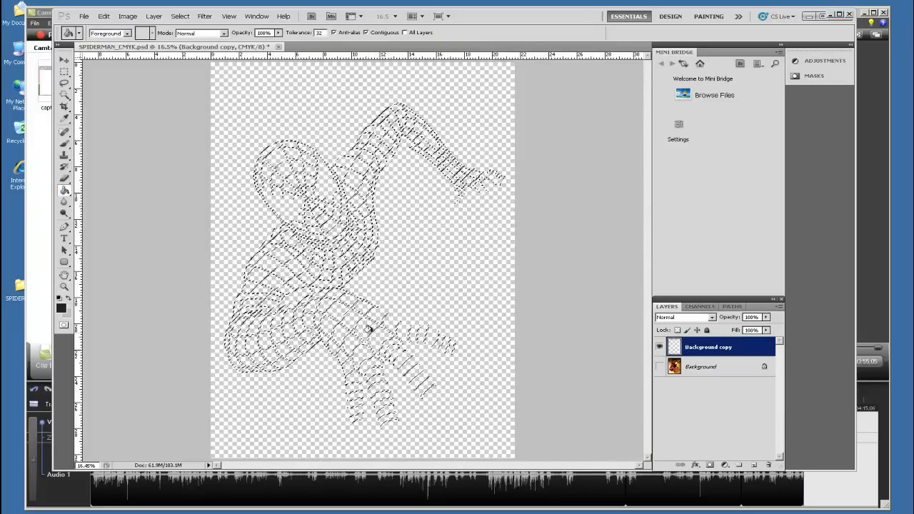
click(384, 338)
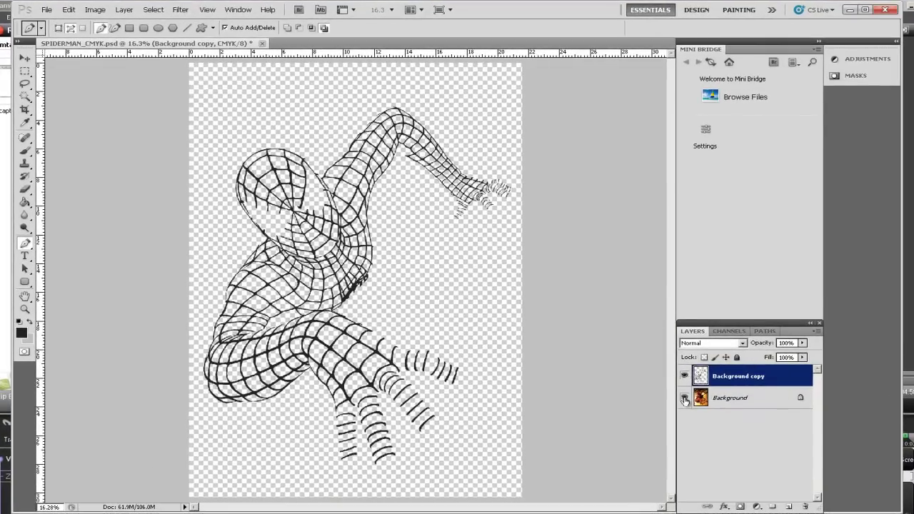
- Show the Background layer instead of Background copy and outline the blue trouser areas behind the shoulder with the Pen tool
click(665, 372)
click(664, 352)
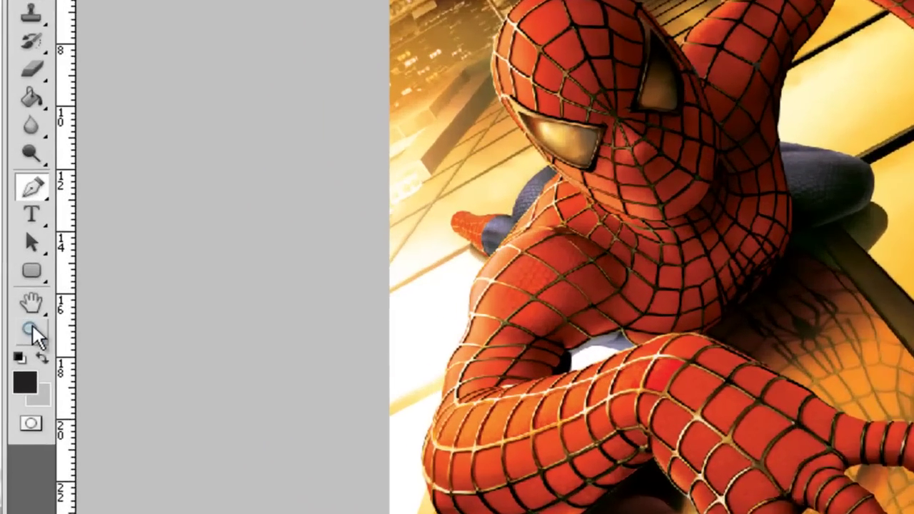
click(25, 309)
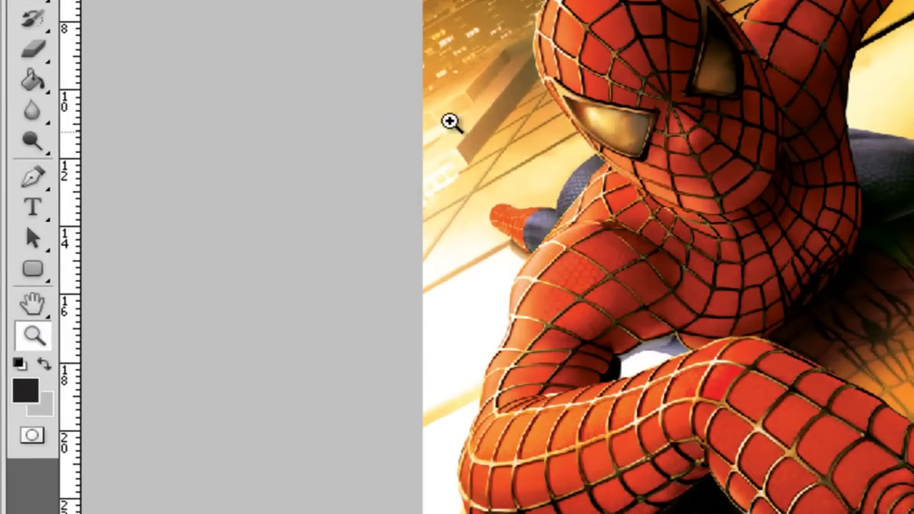
drag(458, 86, 793, 342)
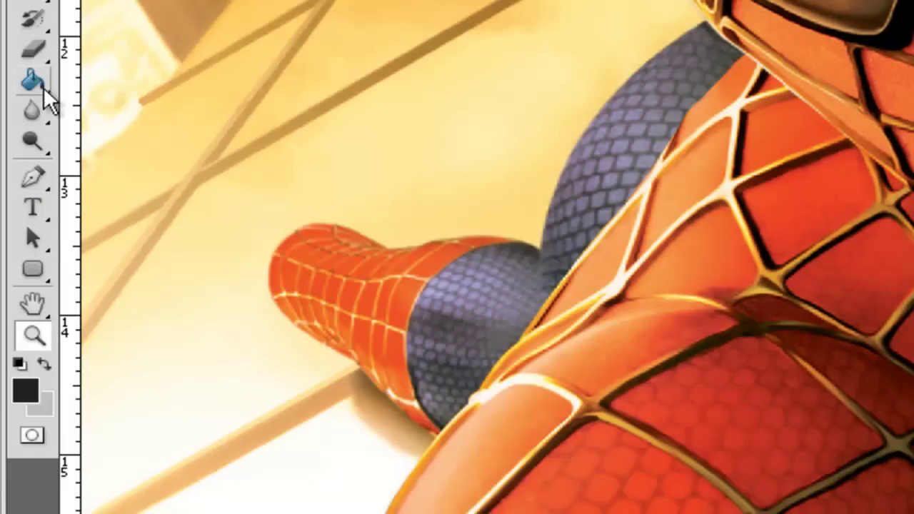
click(35, 180)
click(431, 279)
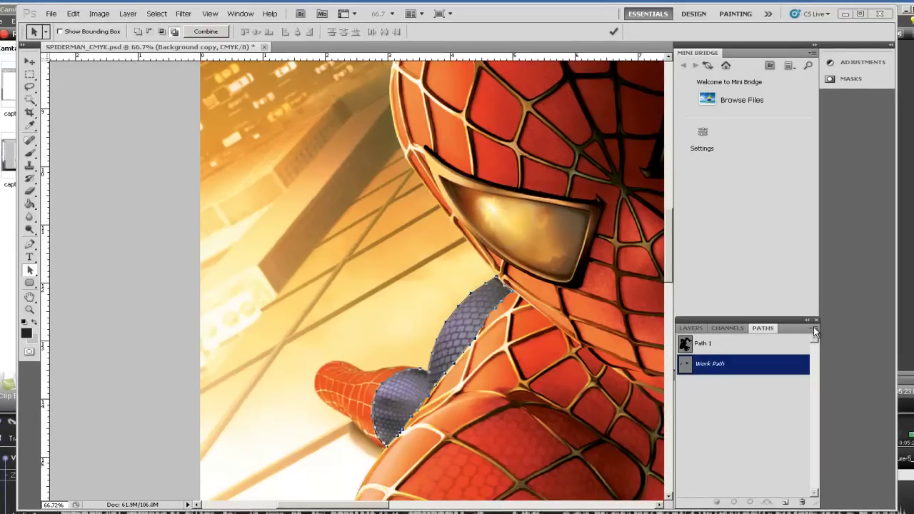
- Save the work path as TROUSERS and copy it
click(814, 330)
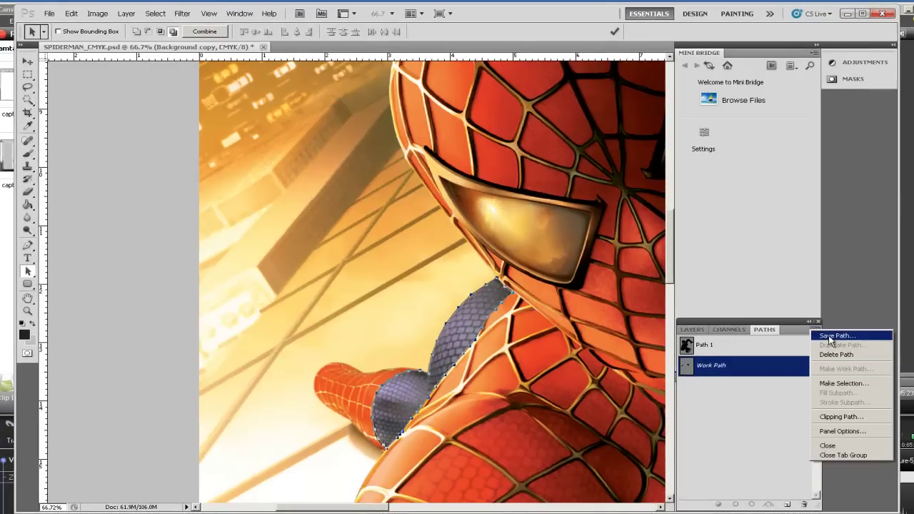
click(829, 335)
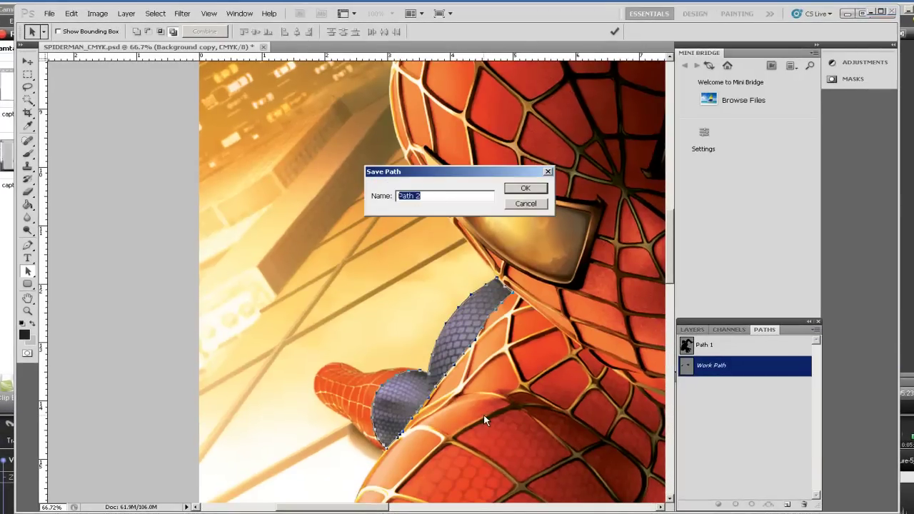
text(TROUSERS)
click(526, 188)
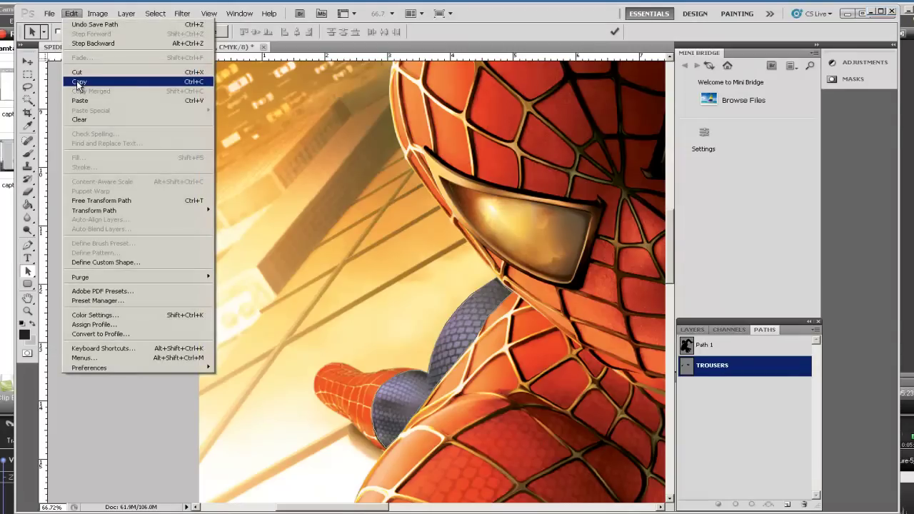
click(78, 82)
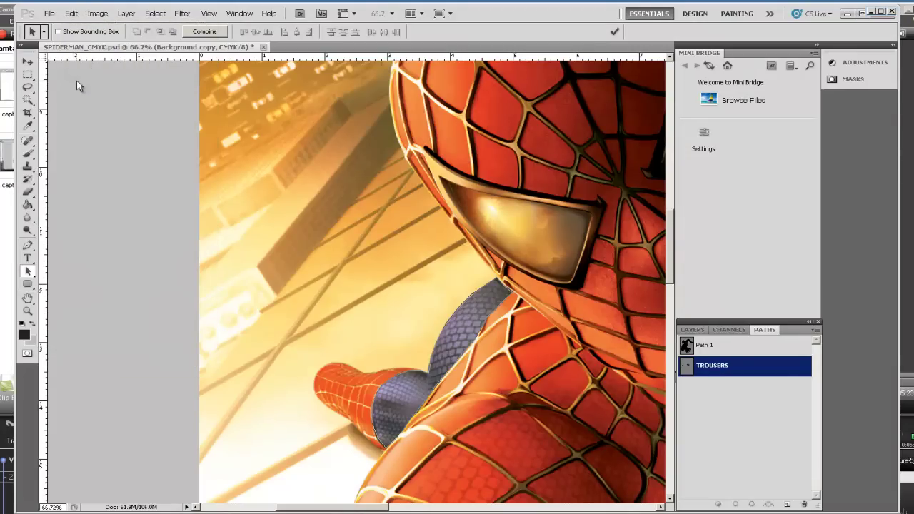
- Create a new 216 × 303 mm grayscale document at 400 pixels/inch with a white background
click(49, 13)
click(59, 26)
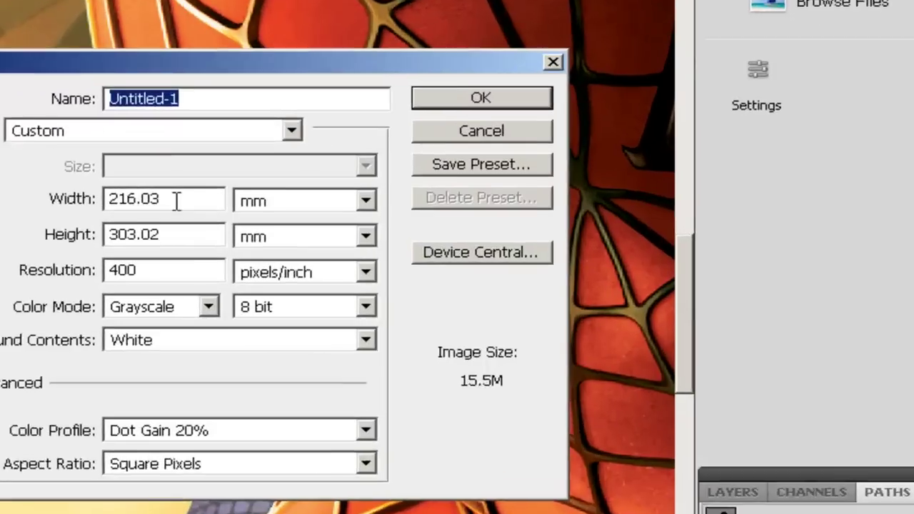
drag(176, 201, 109, 199)
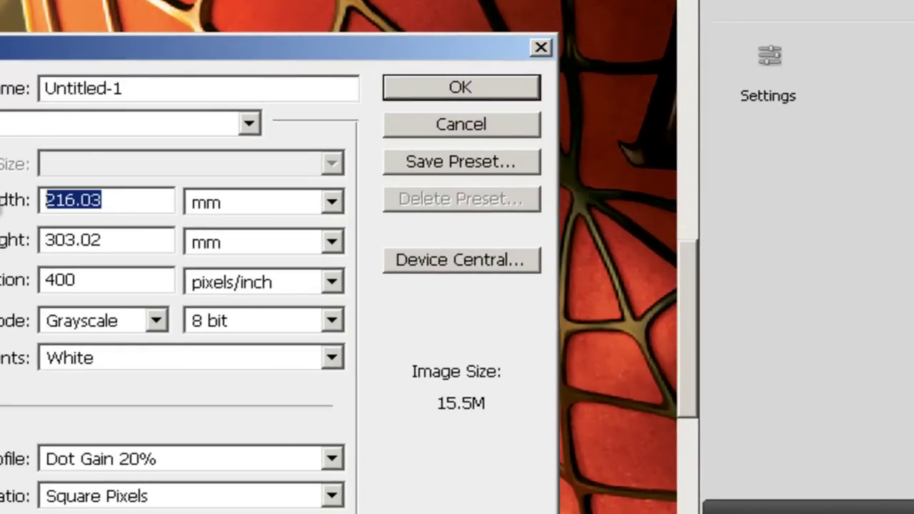
text(216)
key(Tab)
key(Tab)
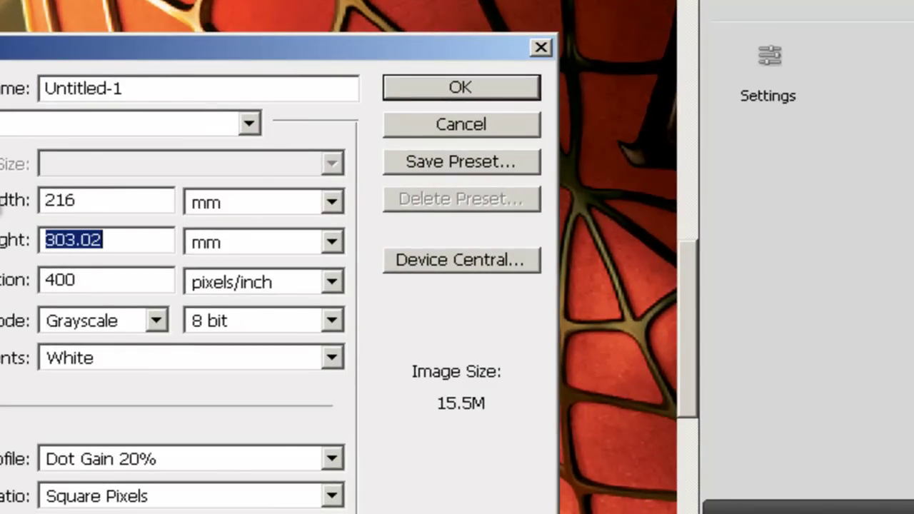
text(303)
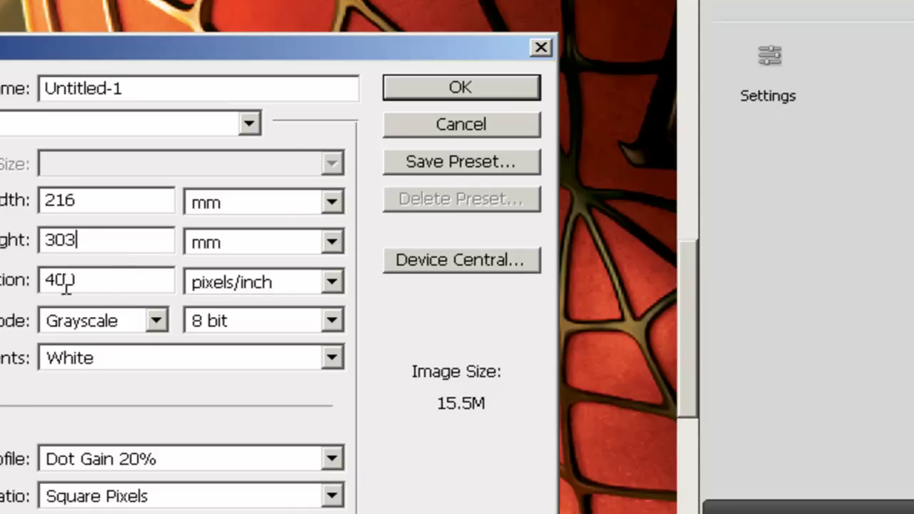
click(422, 87)
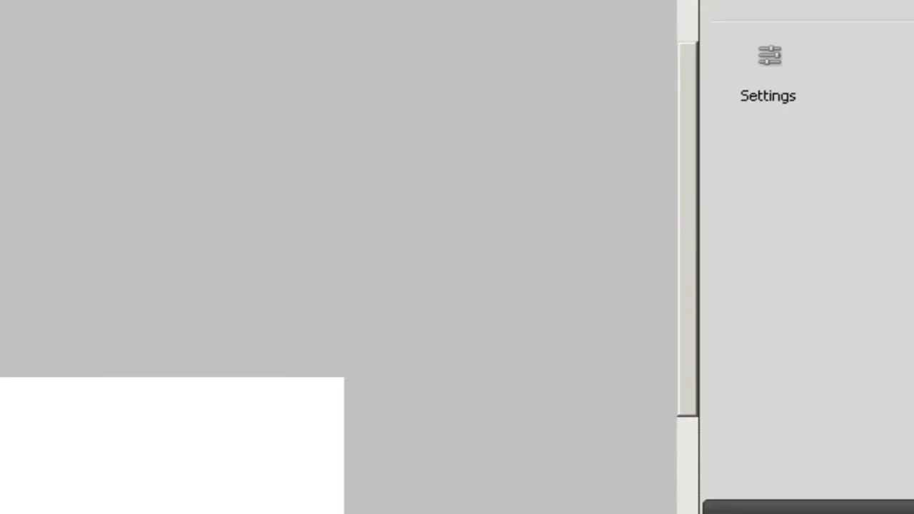
- Select the entire blank canvas and fill it with the background colour in Normal mode at 100% opacity
click(207, 9)
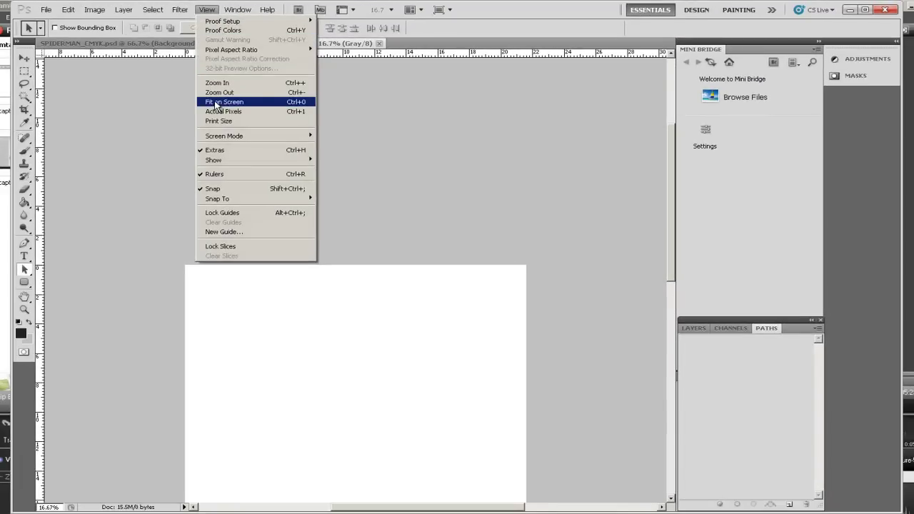
click(218, 103)
click(152, 9)
click(161, 18)
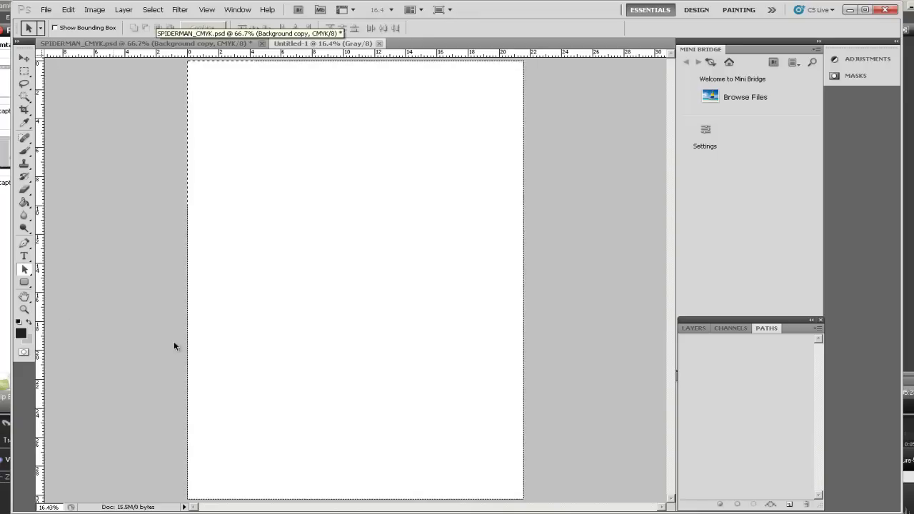
key(shift+F5)
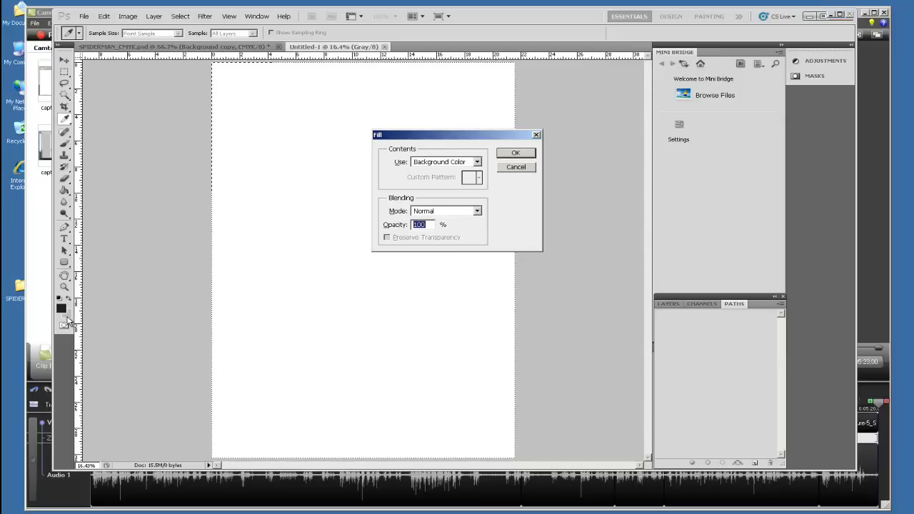
click(516, 153)
key(a)
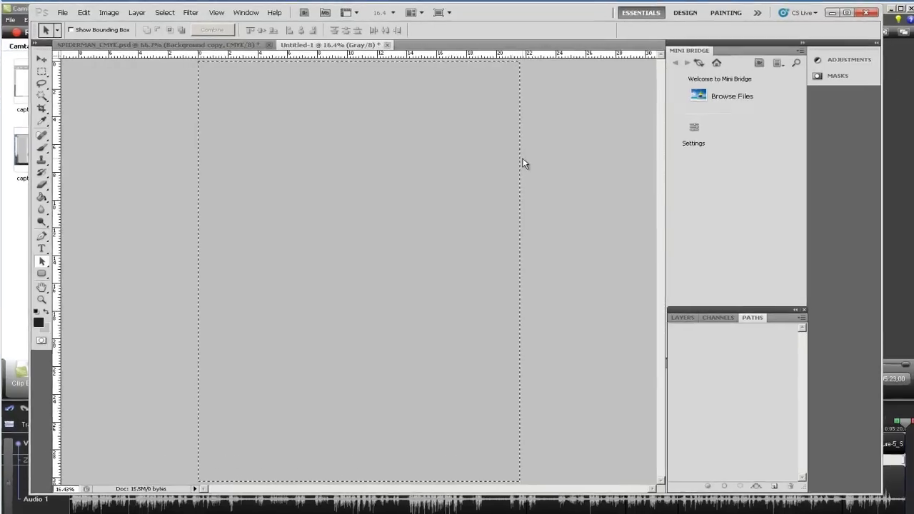
click(95, 9)
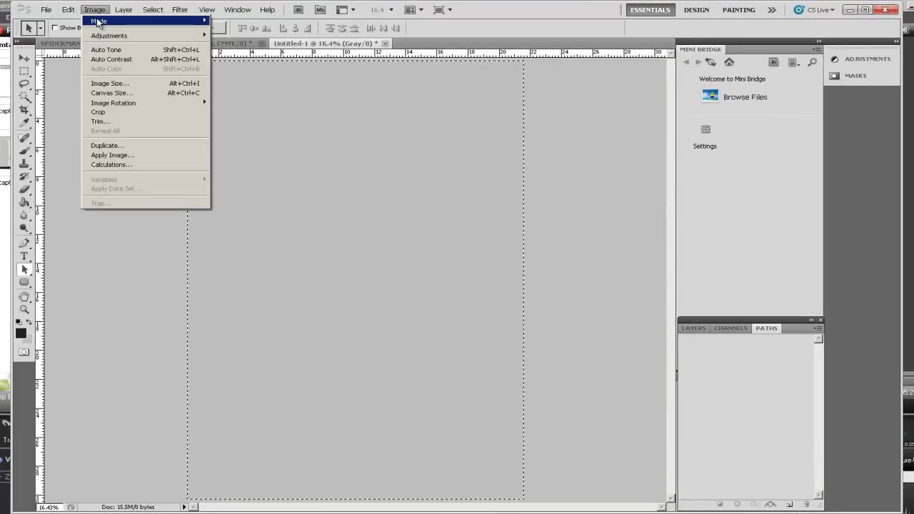
click(229, 21)
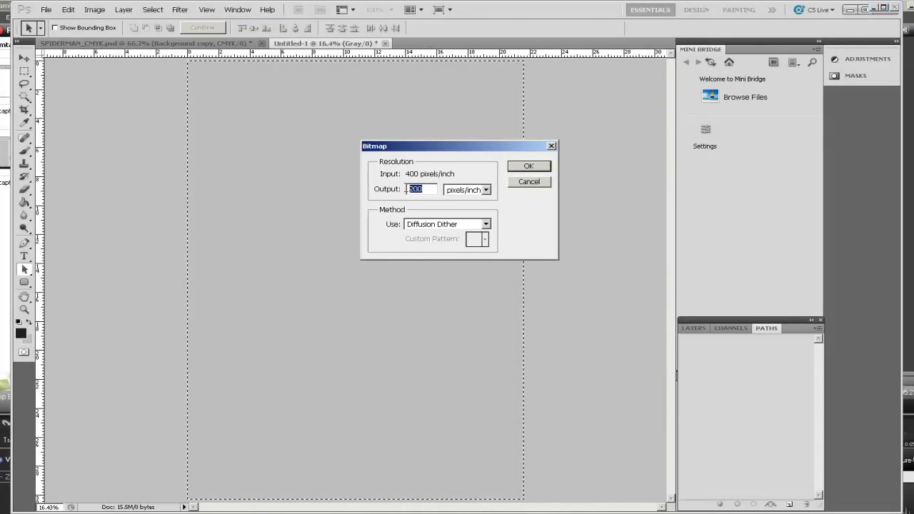
click(530, 167)
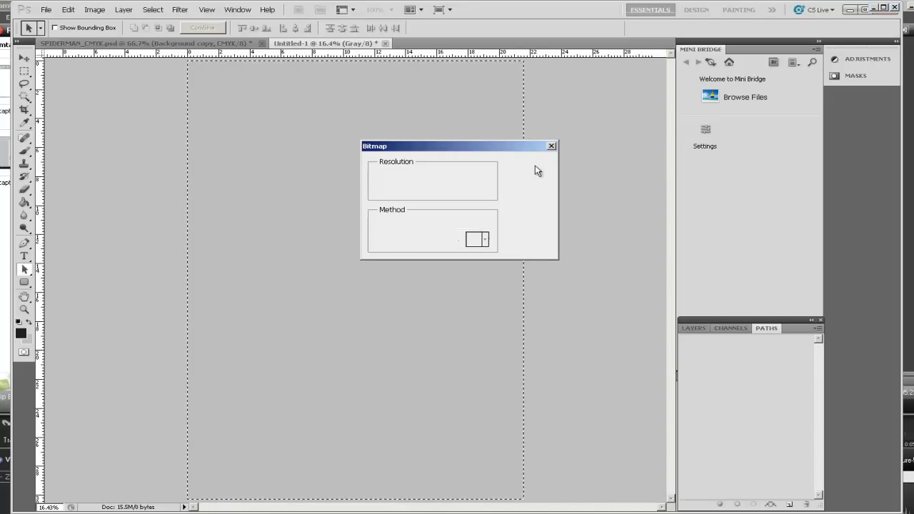
click(477, 197)
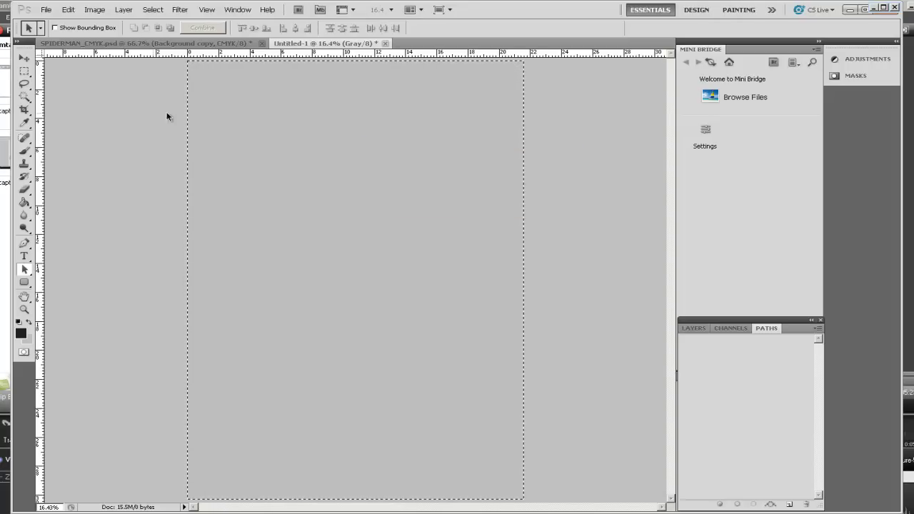
- Deselect the canvas and convert the grayscale document to Bitmap mode at 200 pixels/inch output using Diffusion Dither
click(25, 71)
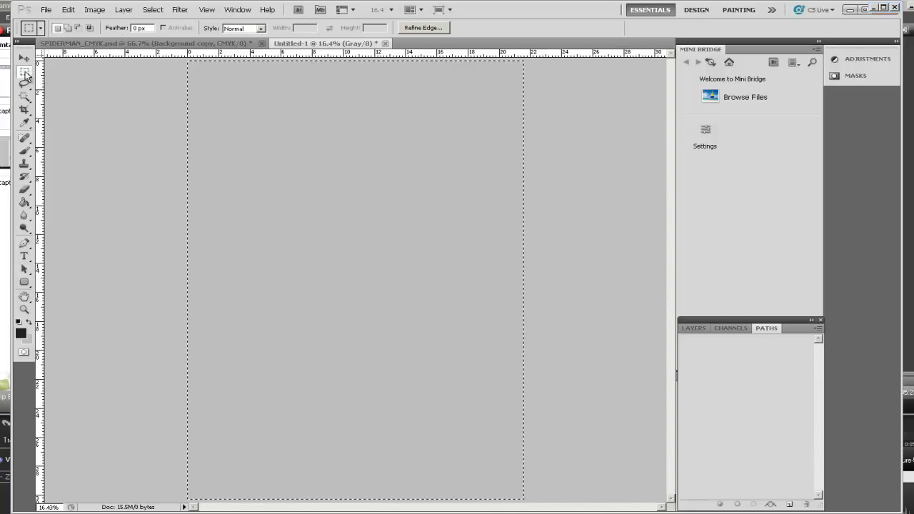
click(95, 10)
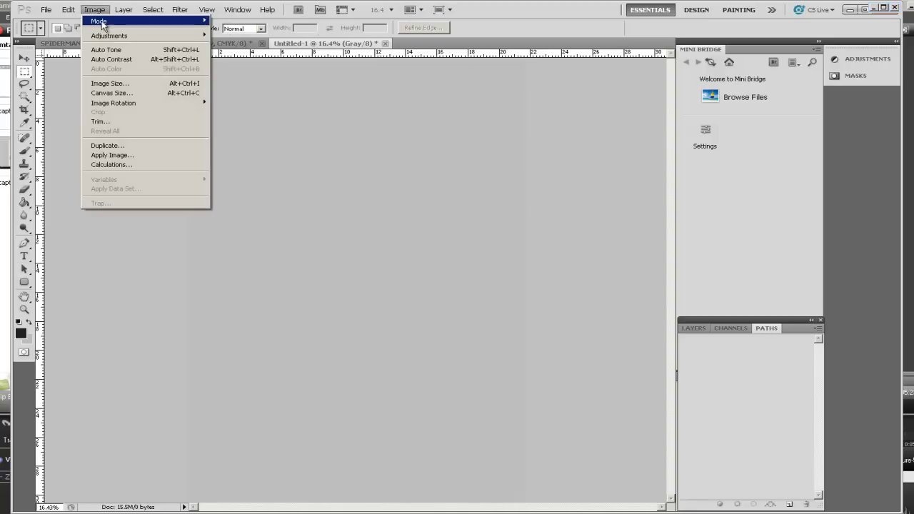
mouse_move(103, 23)
click(230, 21)
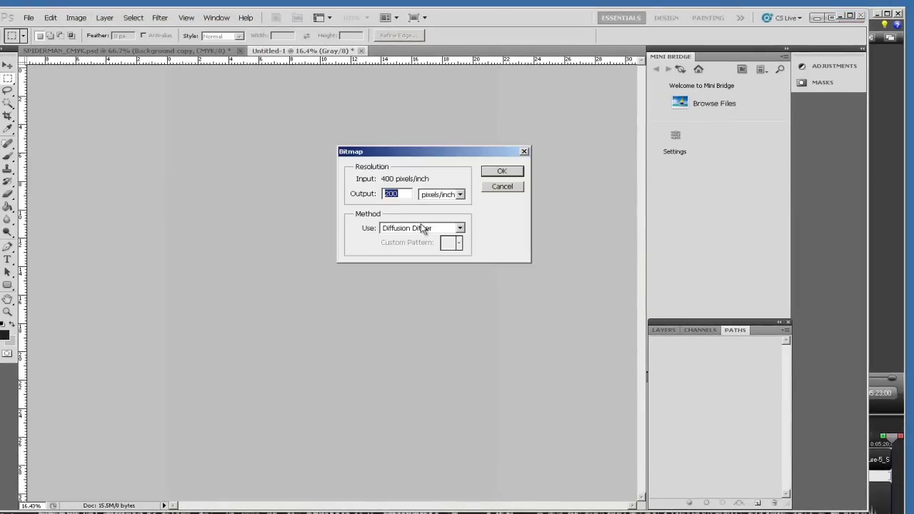
click(502, 173)
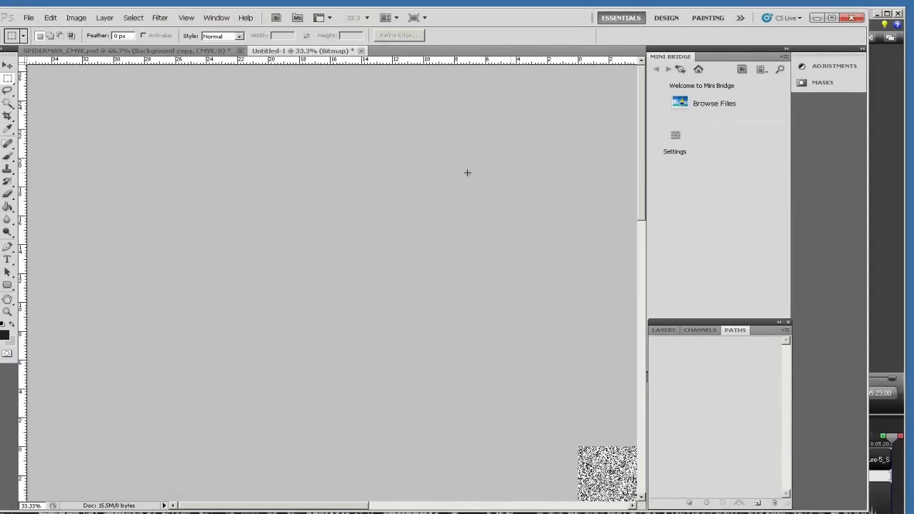
click(205, 10)
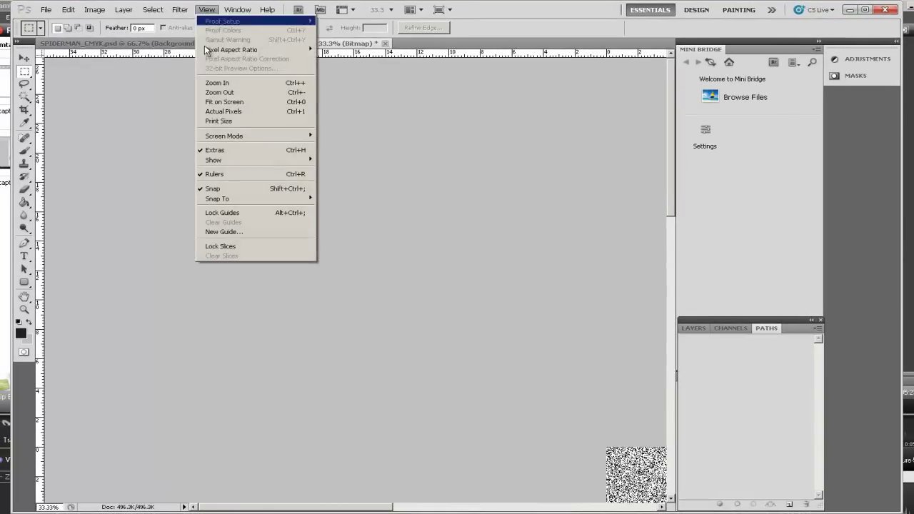
click(218, 100)
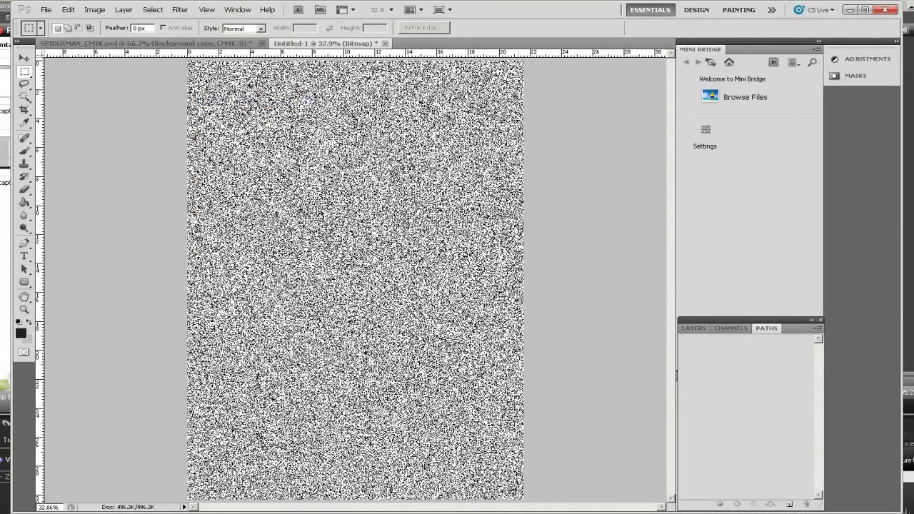
click(23, 310)
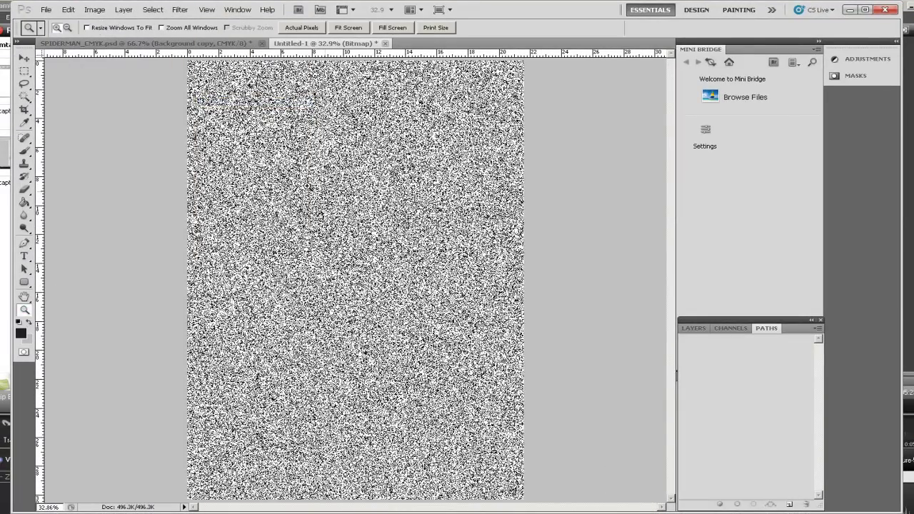
drag(284, 211, 436, 288)
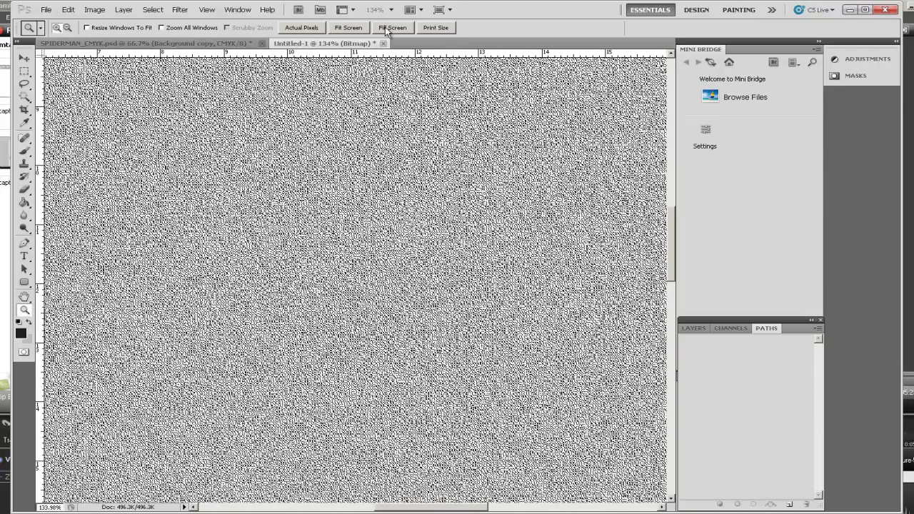
click(348, 28)
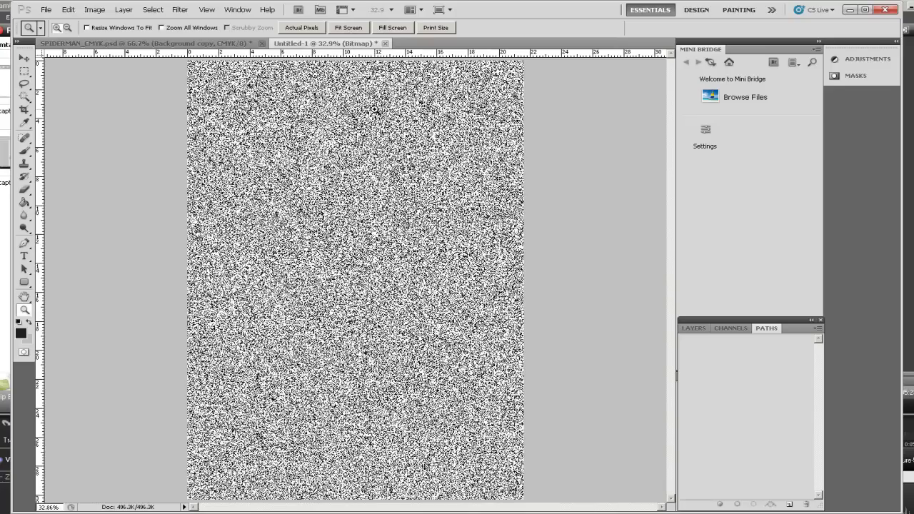
- Resample the bitmap image to a resolution of 400 pixels/inch with proportions constrained
click(95, 10)
mouse_move(187, 25)
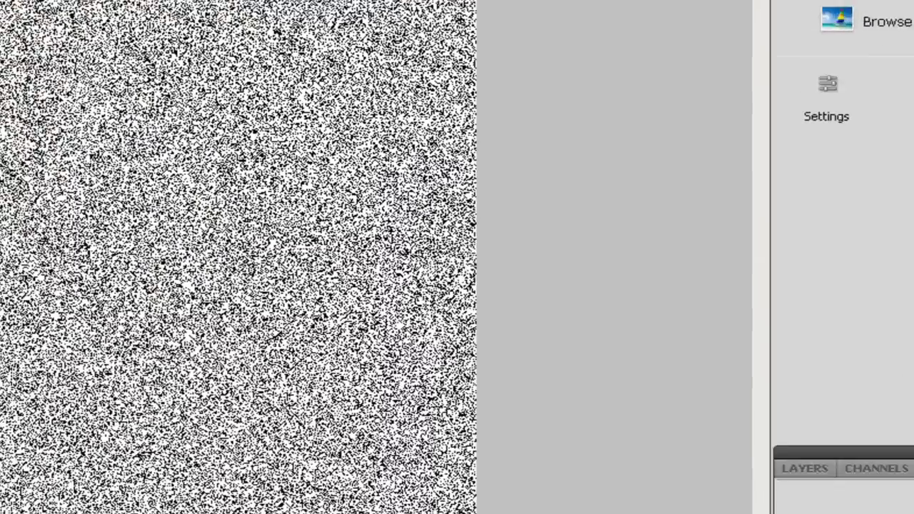
click(109, 83)
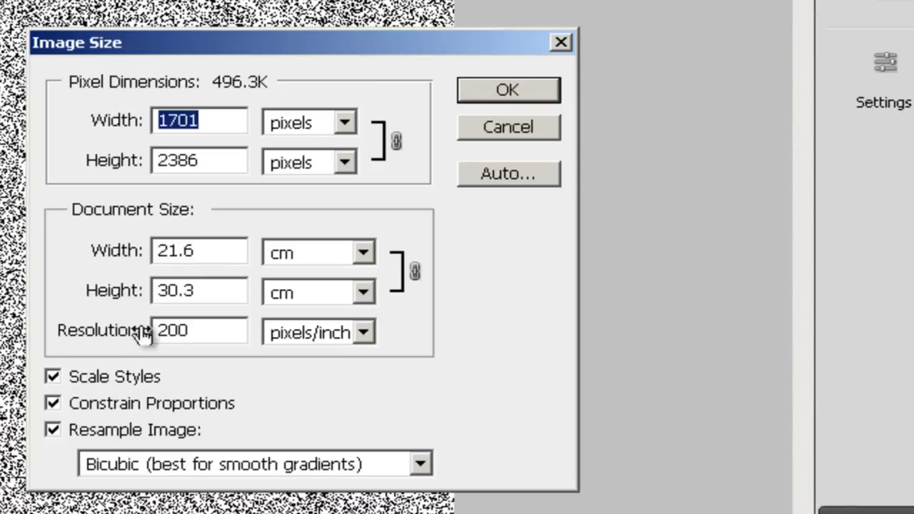
double_click(210, 331)
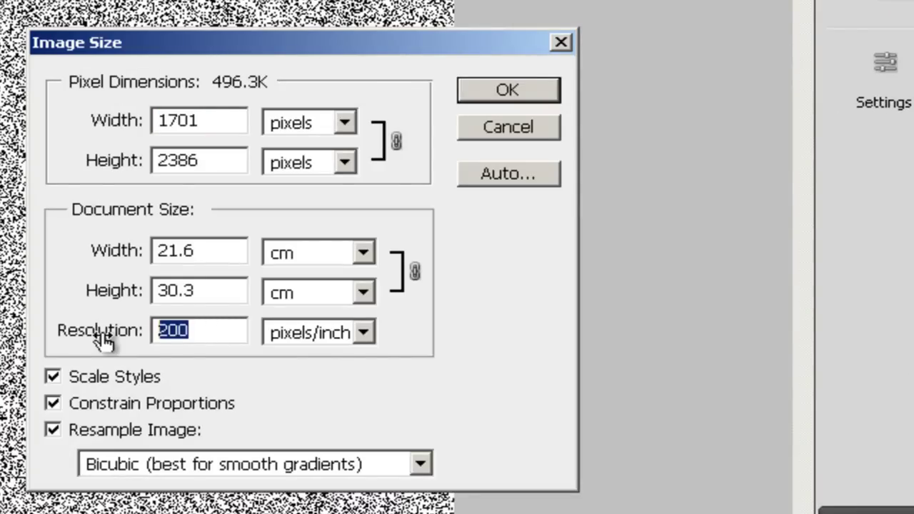
text(400)
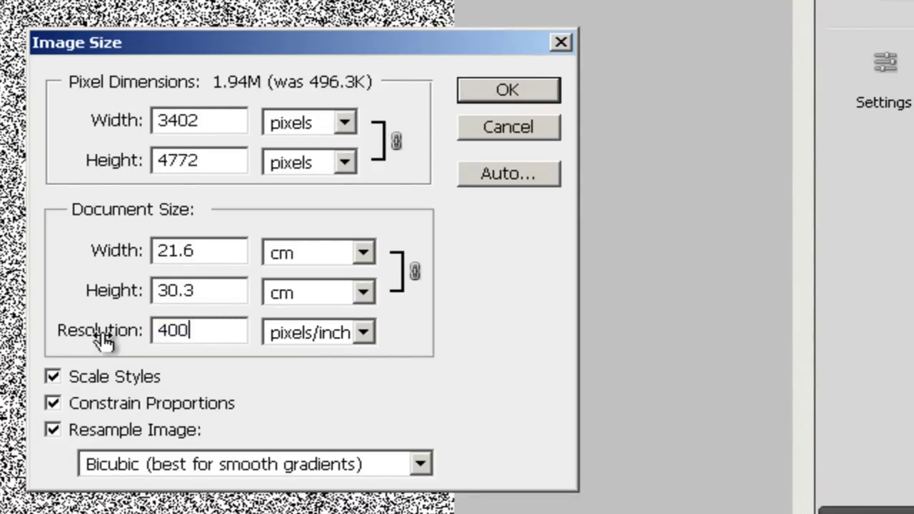
click(508, 89)
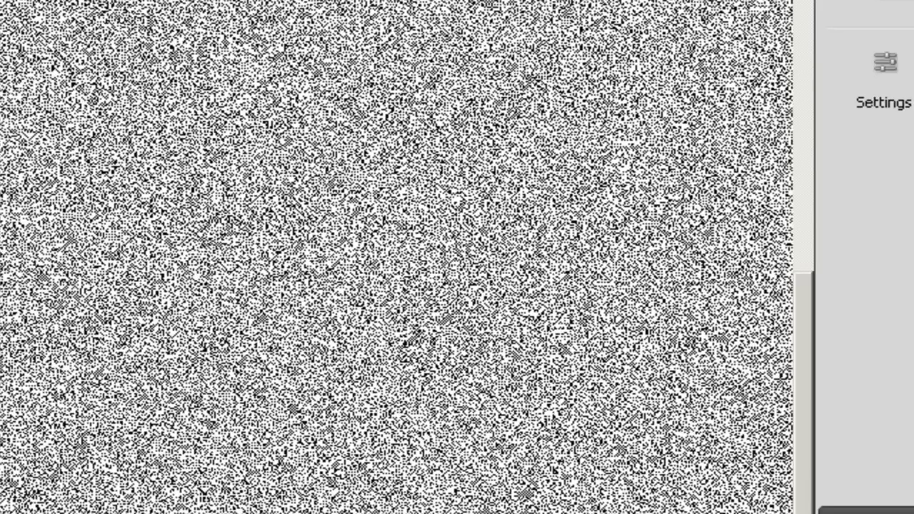
key(ctrl+0)
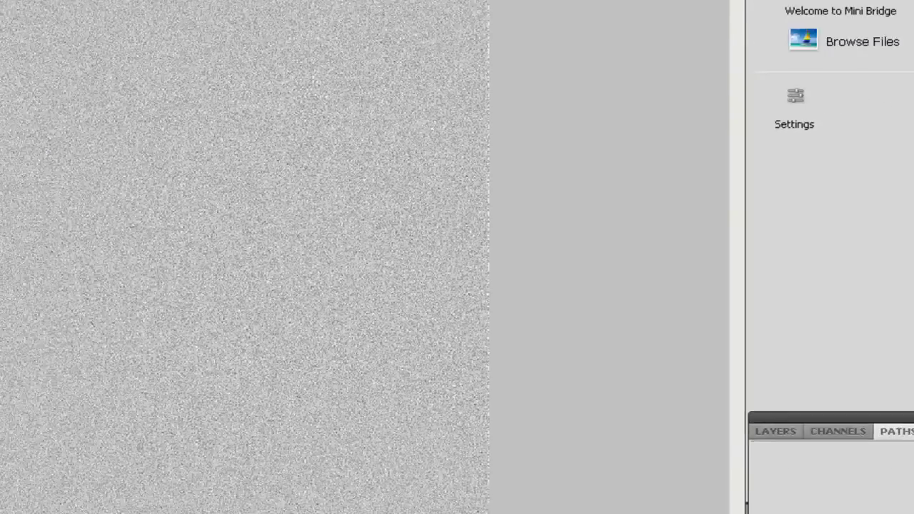
- Paste the TROUSERS path into the bitmap document and make a new anti-aliased selection from it
click(68, 9)
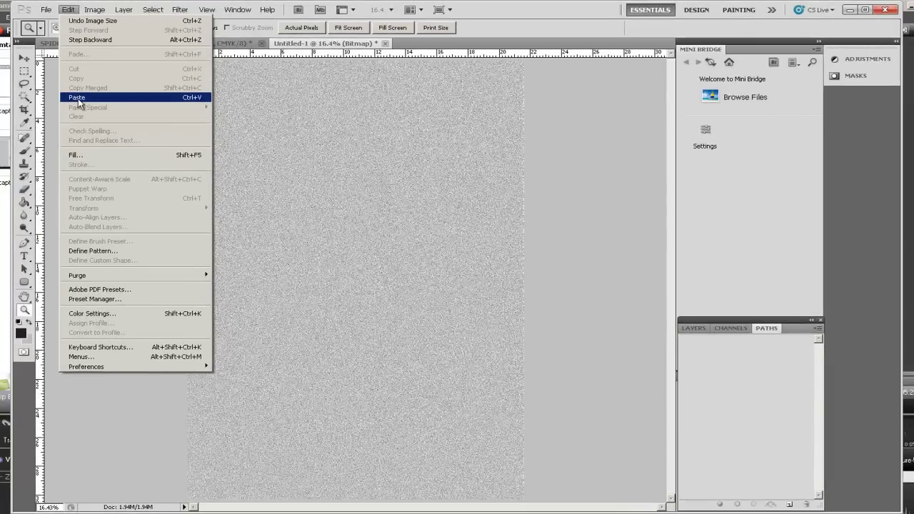
click(78, 98)
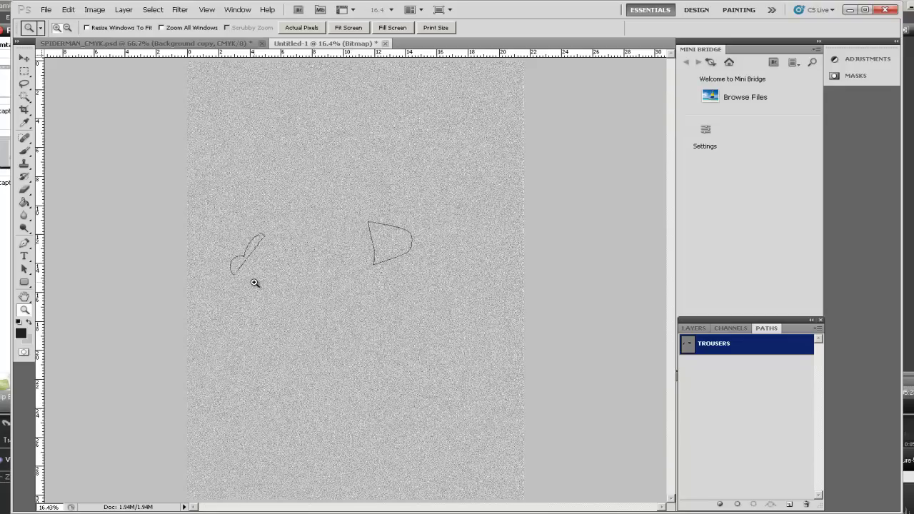
click(819, 327)
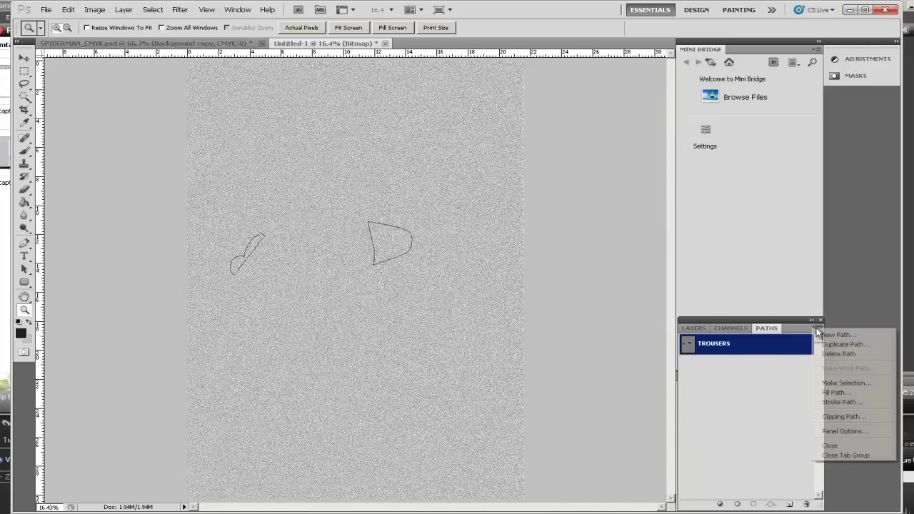
click(834, 384)
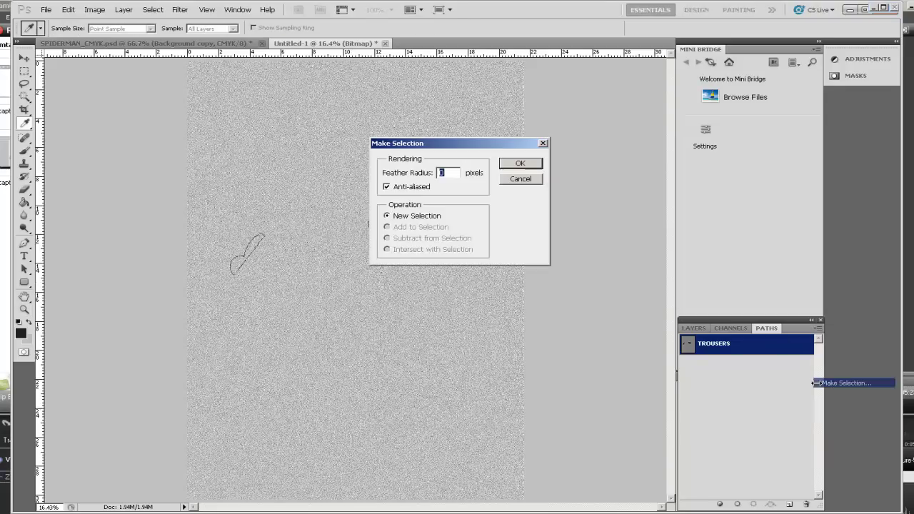
click(520, 165)
key(z)
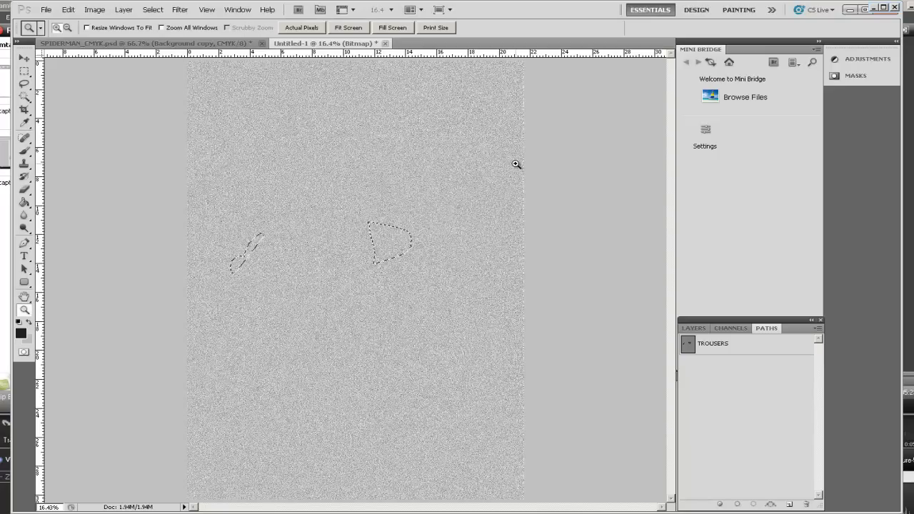
- Cut the dithered trouser shapes out of the bitmap and paste them into SPIDERMAN_CMYK.psd
click(46, 9)
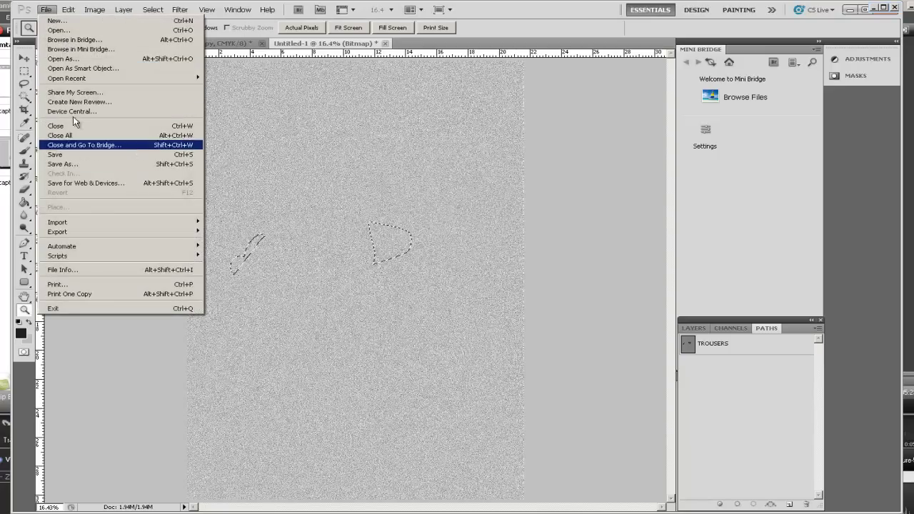
click(69, 69)
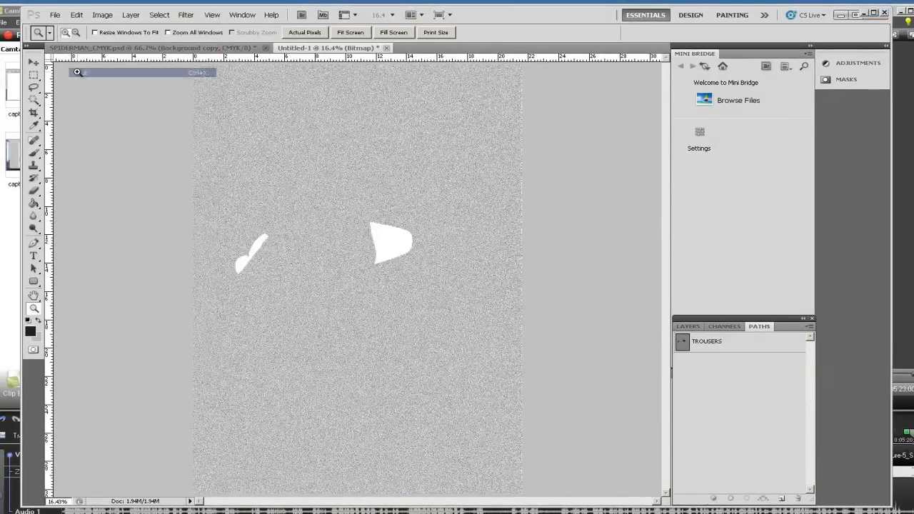
click(155, 49)
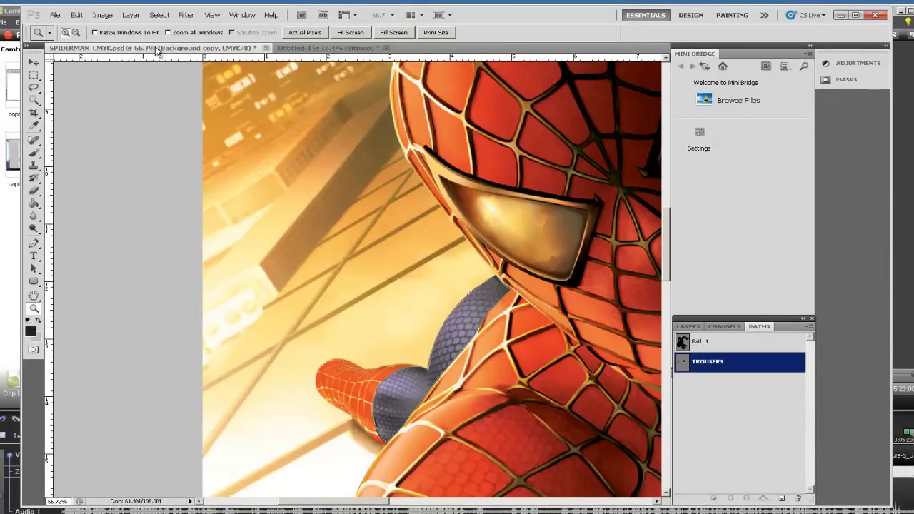
click(350, 32)
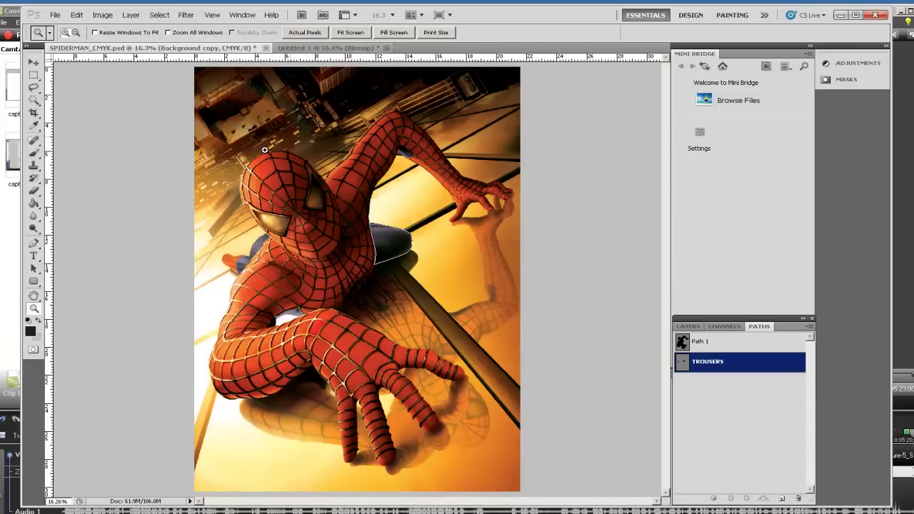
click(76, 14)
click(85, 101)
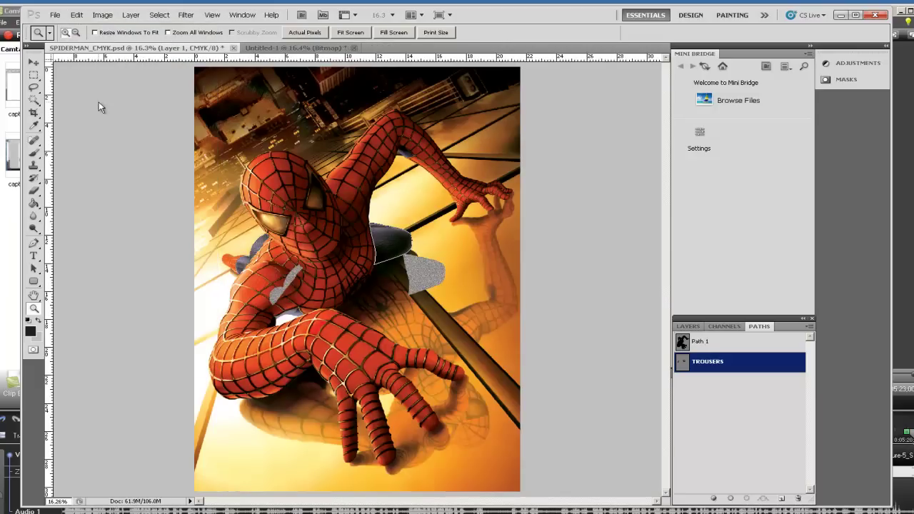
- Move the pasted dither shapes onto the blue trouser areas, aligned with the TROUSERS path outlines
click(34, 62)
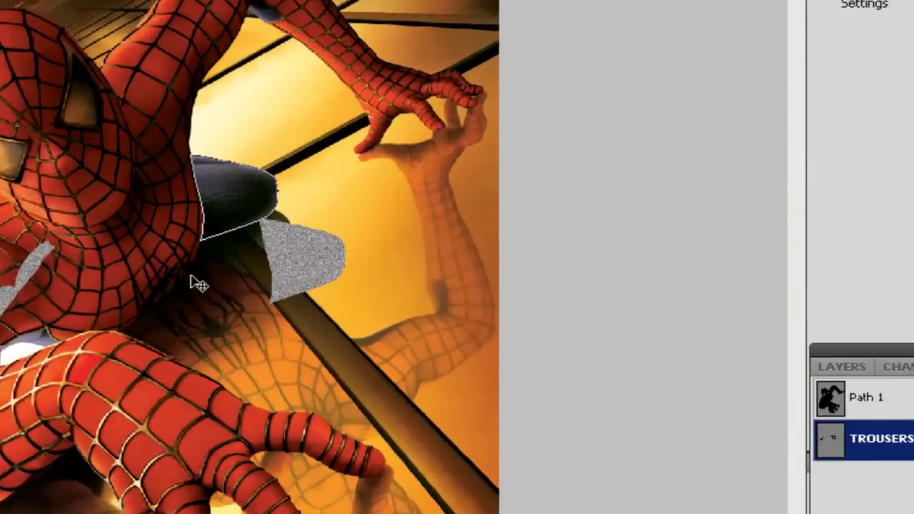
drag(430, 278, 413, 267)
drag(233, 239, 187, 182)
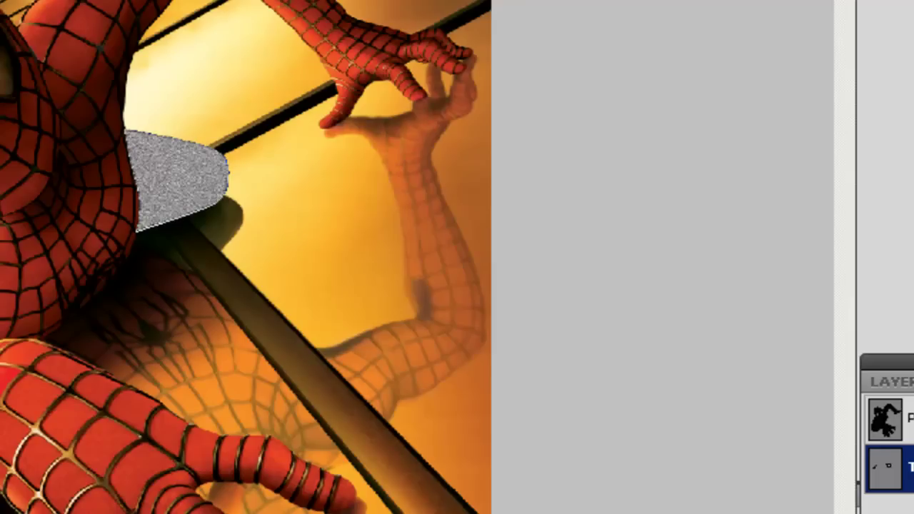
- Fine-tune the position of the dithered thigh shape so its edges match the TROUSERS path outline
key(z)
drag(67, 64, 293, 264)
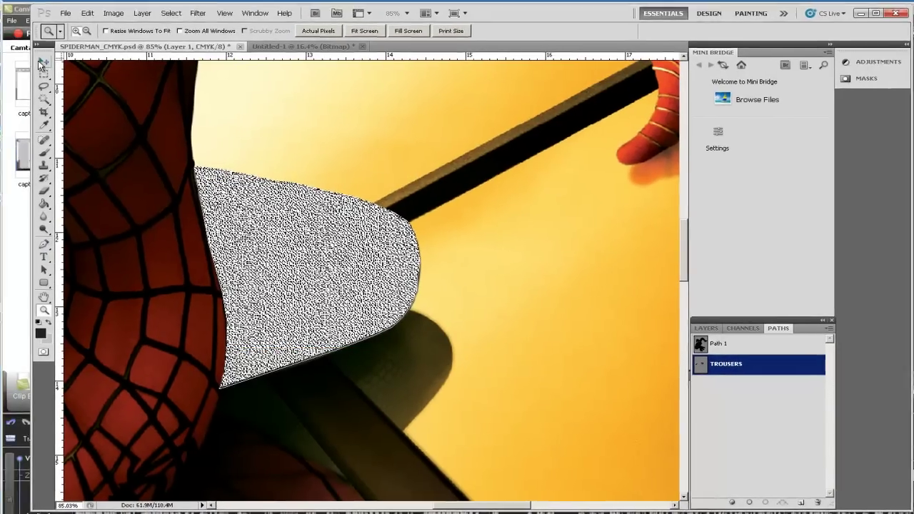
key(v)
drag(266, 229, 309, 233)
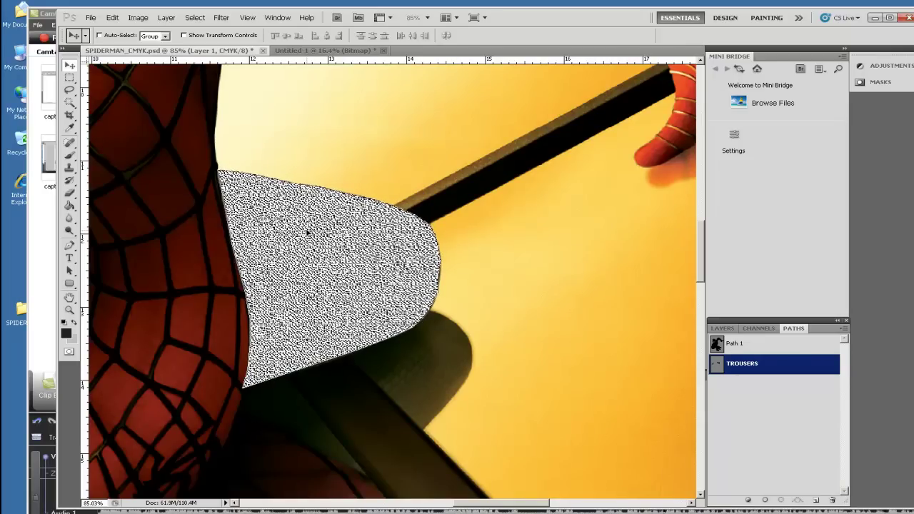
- Rename Layer 1, which holds the dithered trouser shapes, as Trousers
click(723, 328)
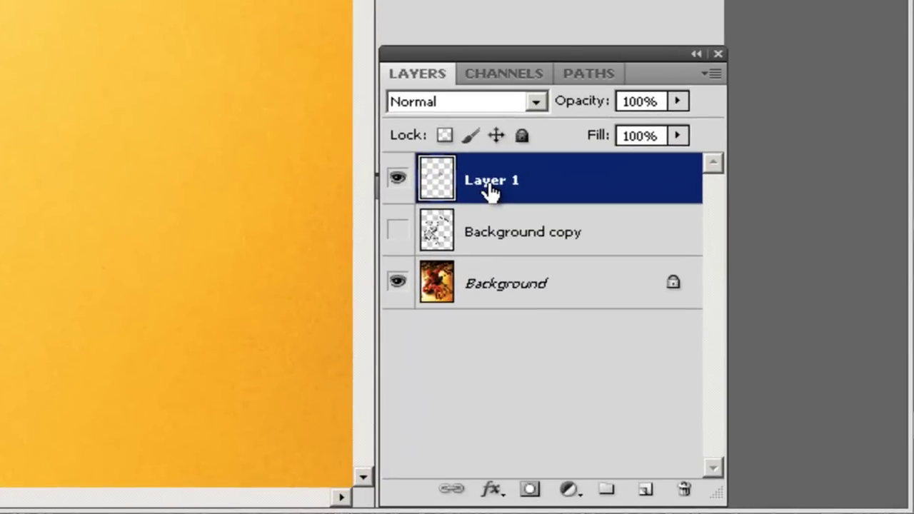
double_click(751, 373)
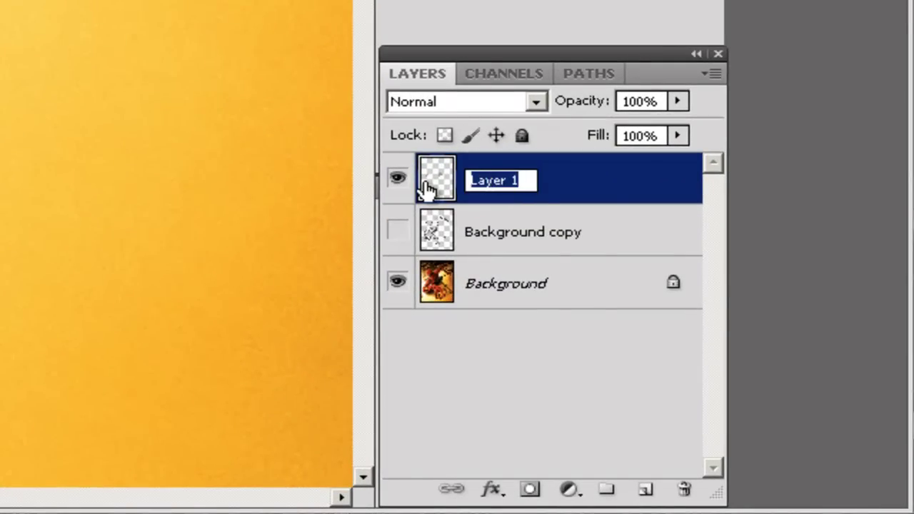
text(Trousers)
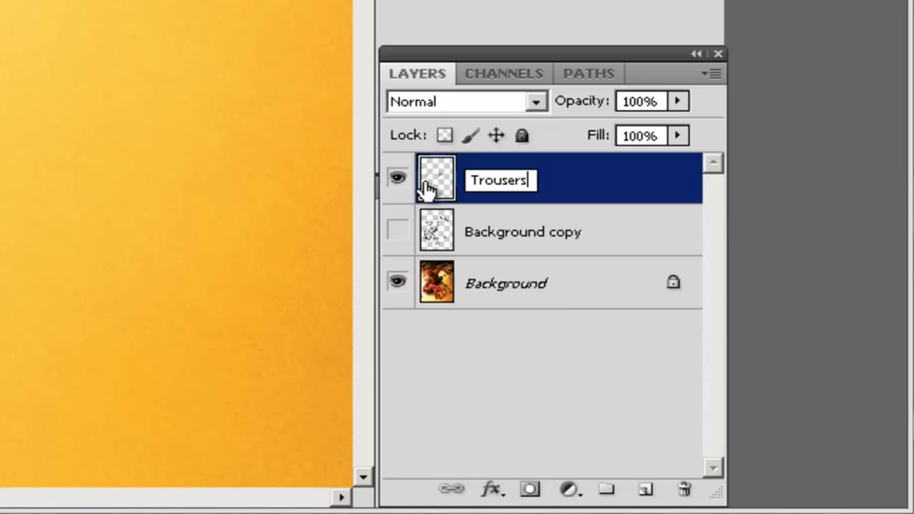
key(Return)
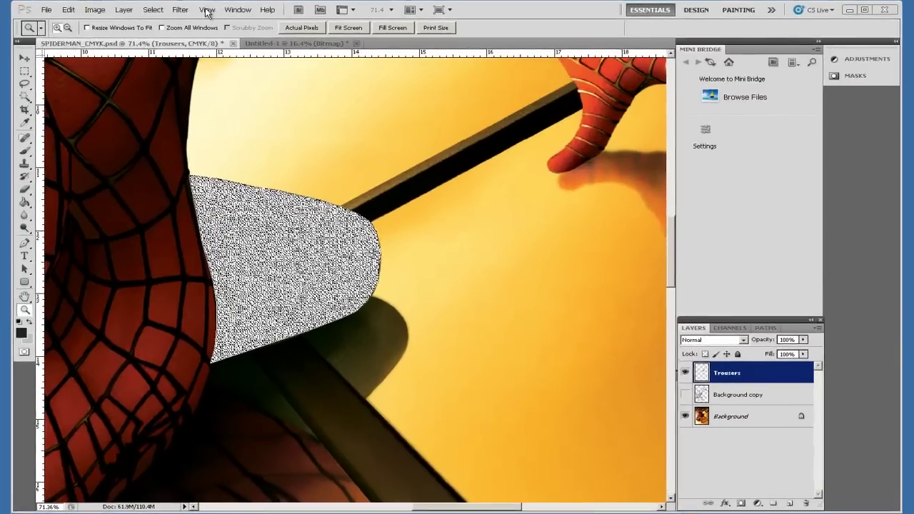
- Trace the outline of Spider-Man's red top, including the fingers of the front hand, with a Pen path
click(228, 16)
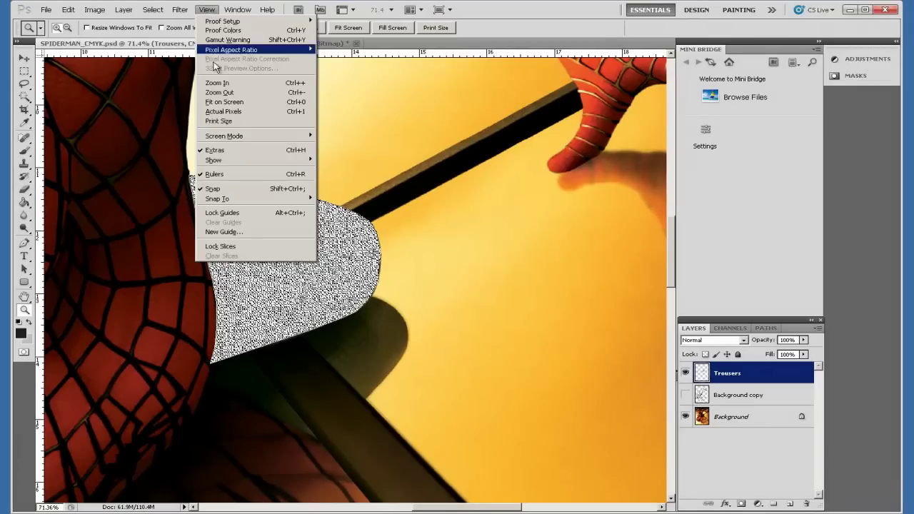
click(219, 102)
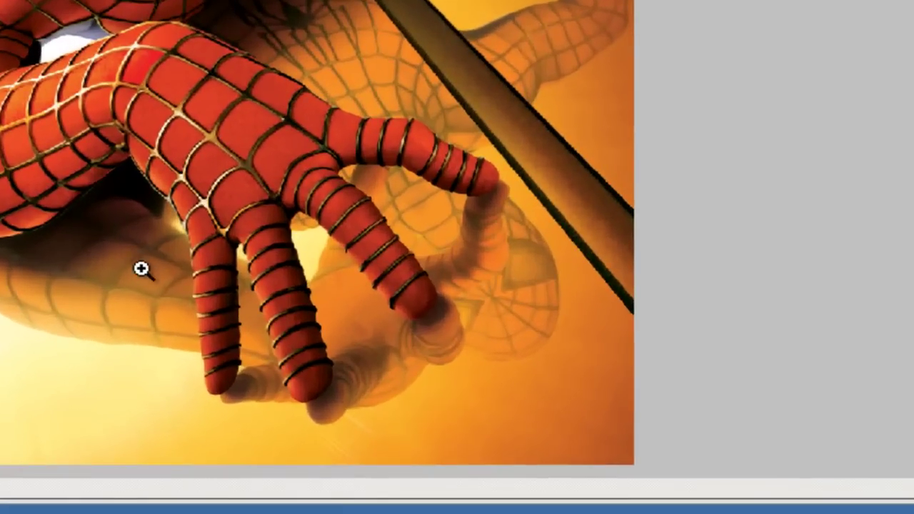
drag(320, 421, 361, 473)
drag(250, 409, 310, 427)
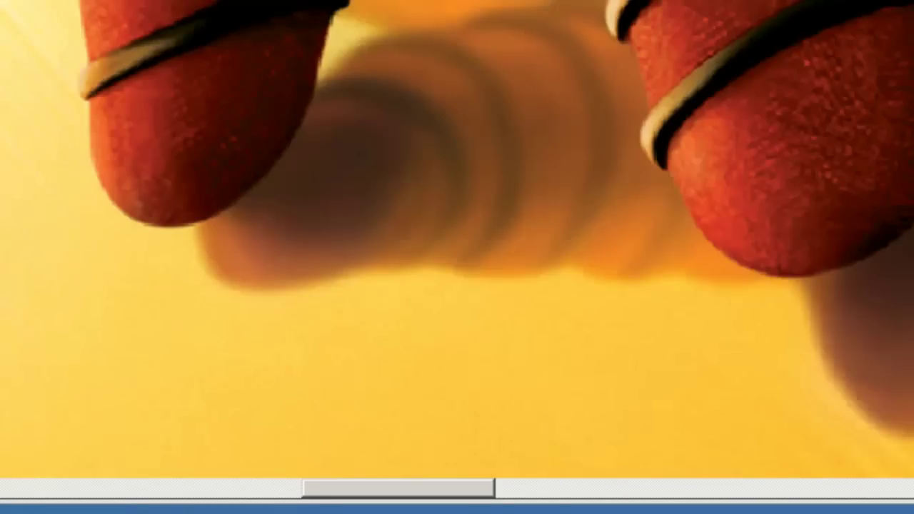
click(90, 109)
click(107, 197)
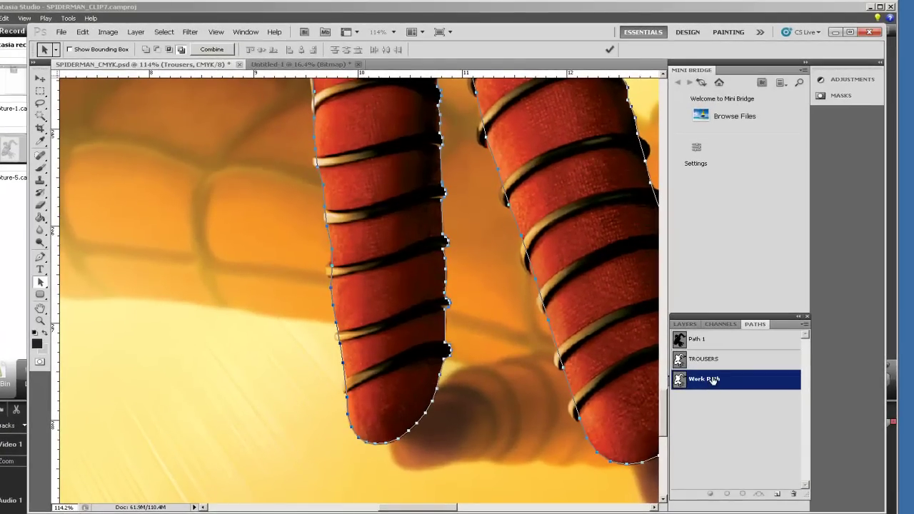
- Save the work path around the red suit under the name Top
double_click(712, 380)
drag(695, 378, 672, 379)
text(Top)
key(Return)
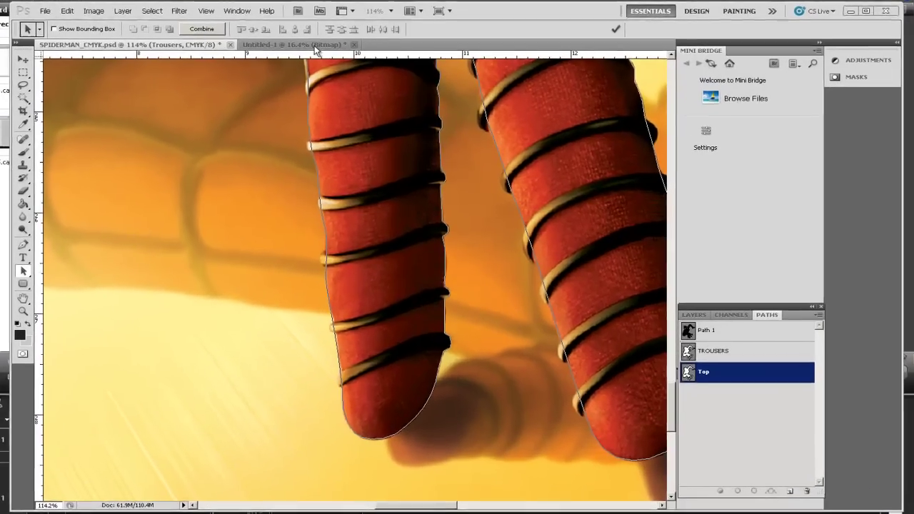
- Convert the Untitled-1 bitmap document to Grayscale mode with a size ratio of 1
click(324, 62)
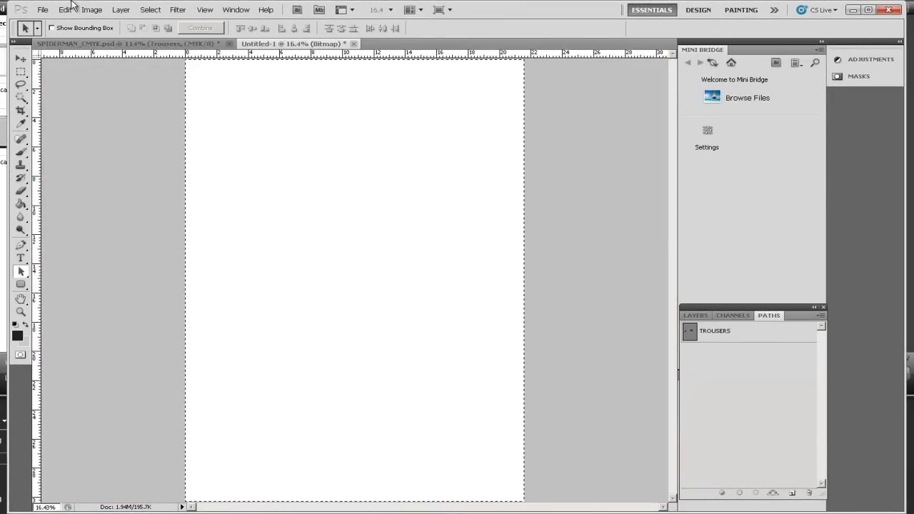
click(93, 9)
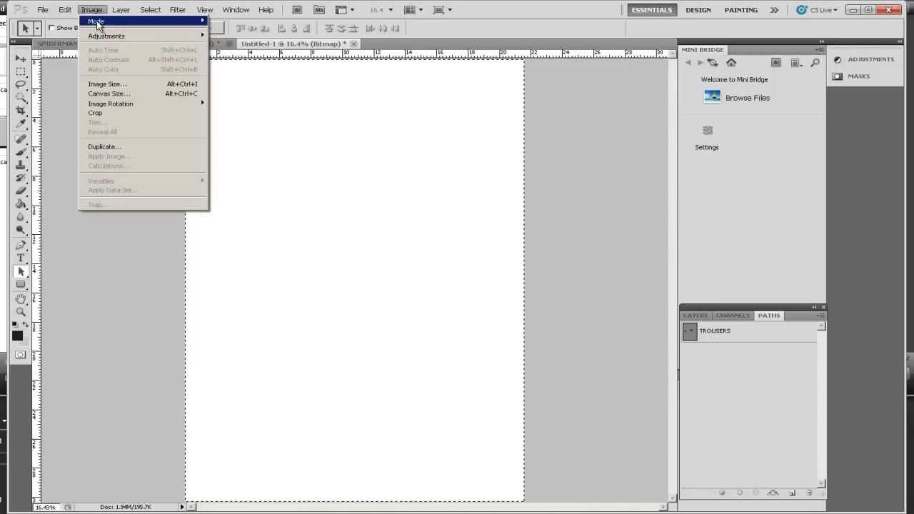
mouse_move(98, 22)
click(232, 31)
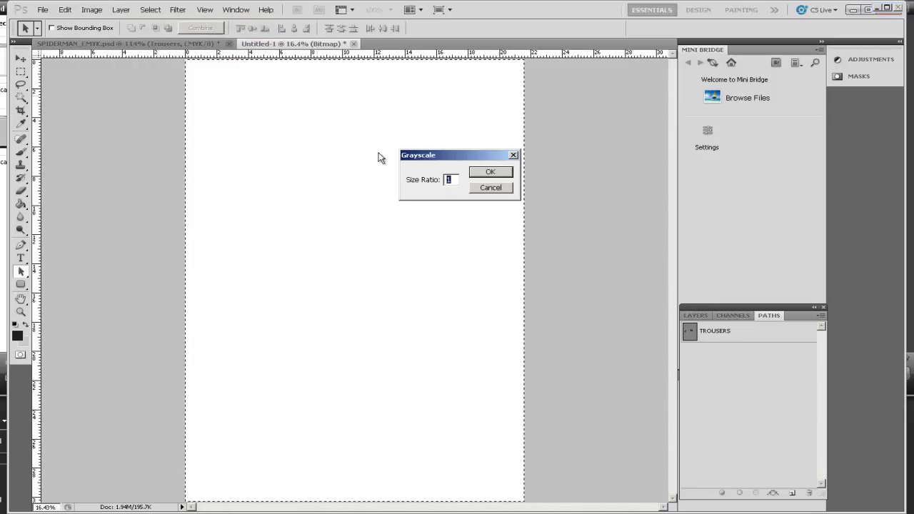
click(490, 172)
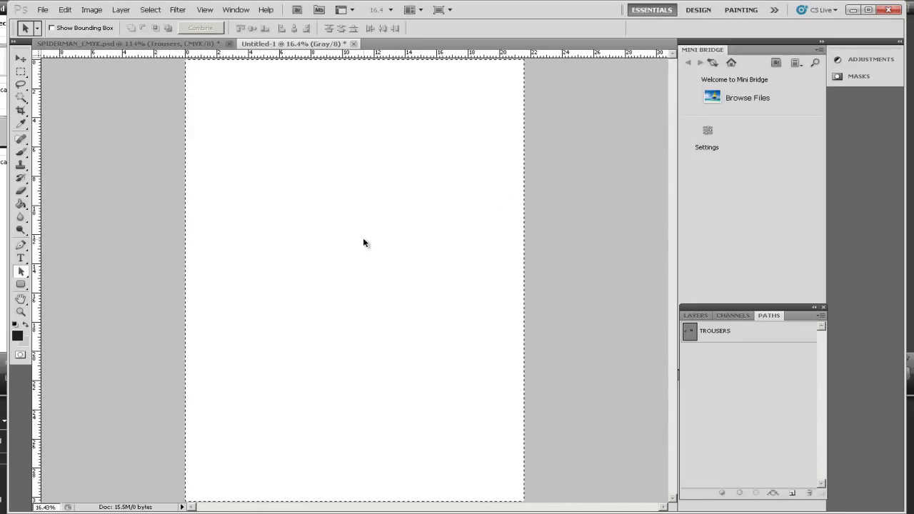
- Fill the selected canvas with the current background color in Normal mode at 100% opacity
key(shift+F5)
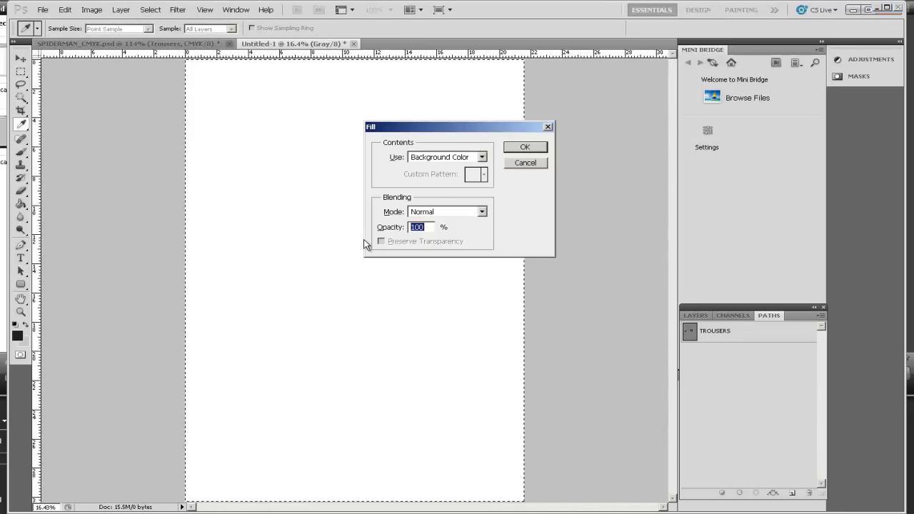
click(524, 149)
key(a)
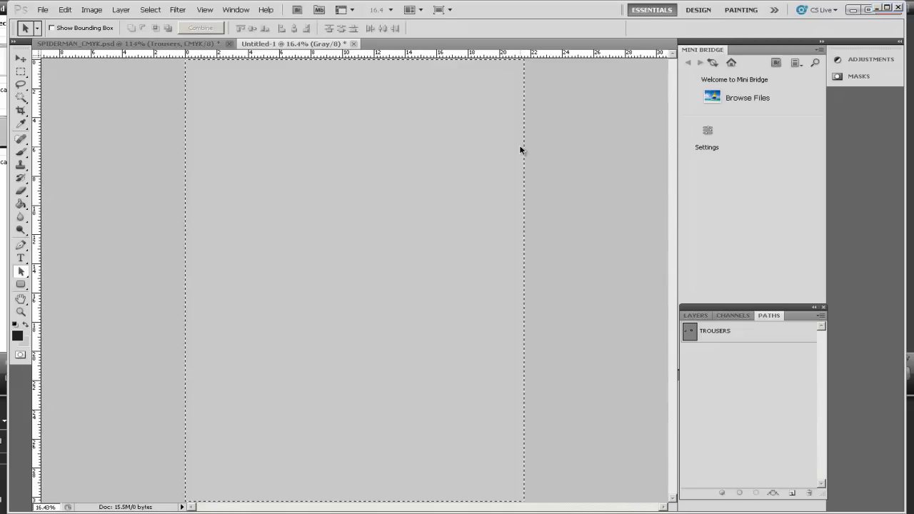
- Set the background color to 25% black (K) and fill the selected canvas with it
click(24, 343)
click(589, 288)
text(25)
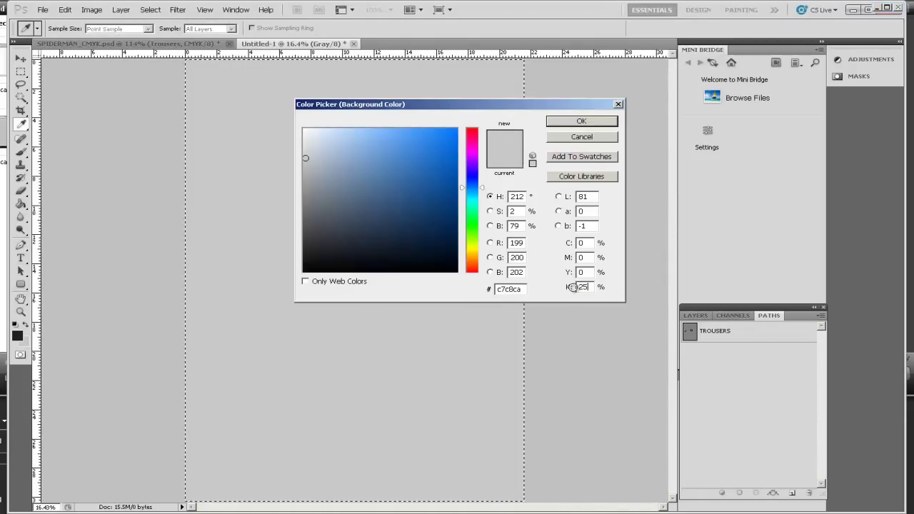
click(582, 122)
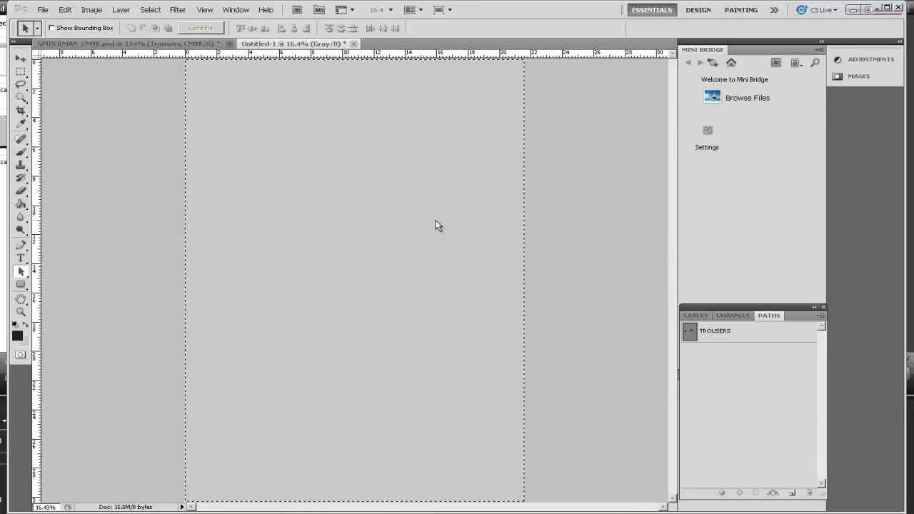
key(shift+BackSpace)
click(525, 147)
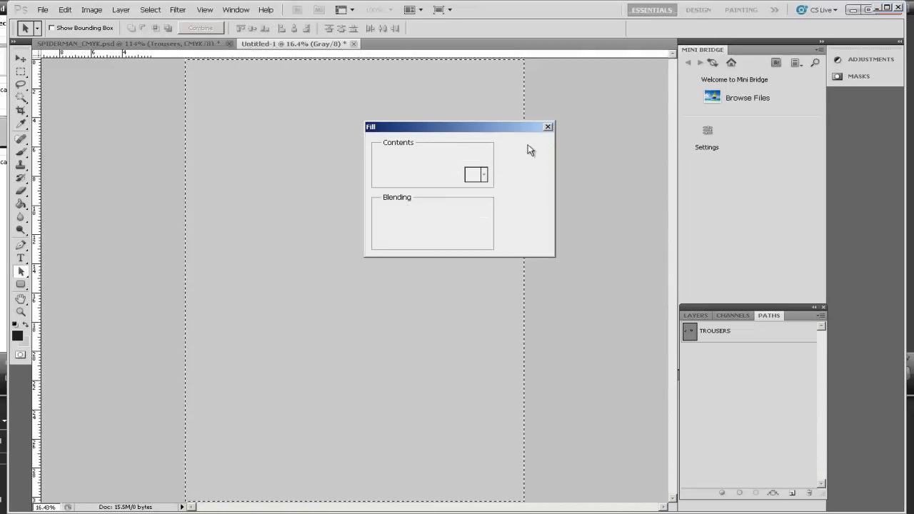
- Convert the gray document to Bitmap mode with an output of 300 pixels/inch using Diffusion Dither
click(92, 10)
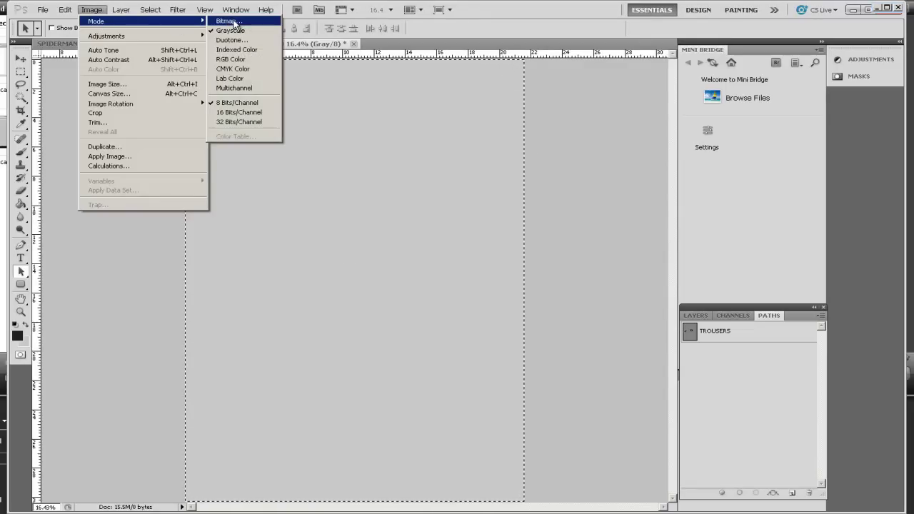
click(229, 21)
click(419, 177)
drag(423, 176, 381, 175)
text(300)
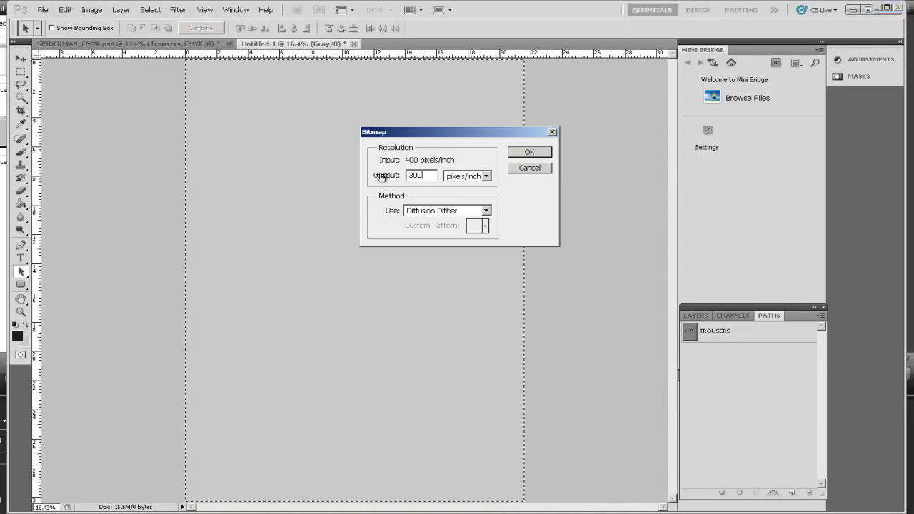
text(m)
click(527, 154)
- Resample the dithered Untitled-1 image to 400 pixels/inch, keeping Constrain Proportions and Bicubic resampling
click(91, 9)
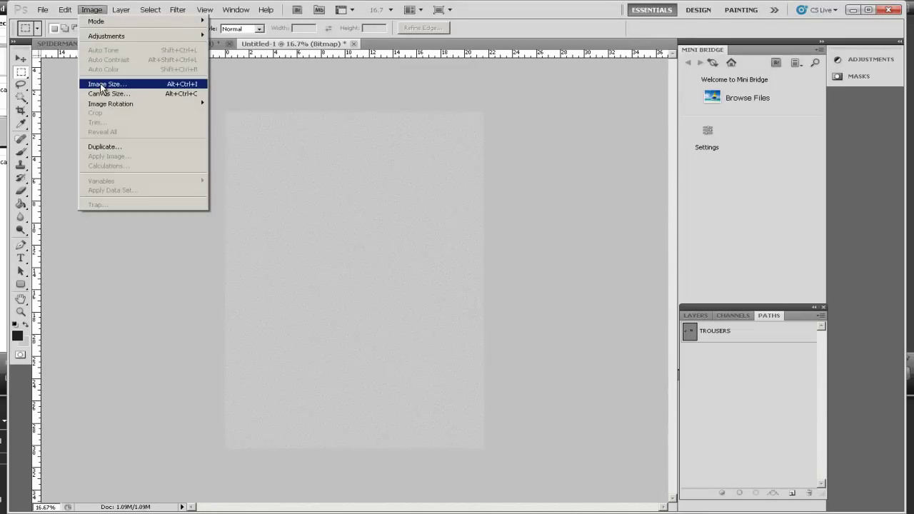
click(102, 85)
click(419, 229)
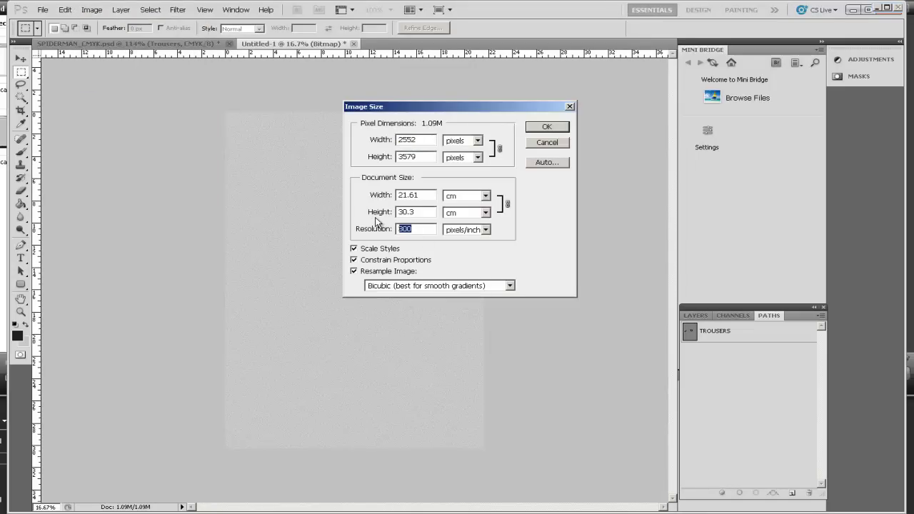
text(400)
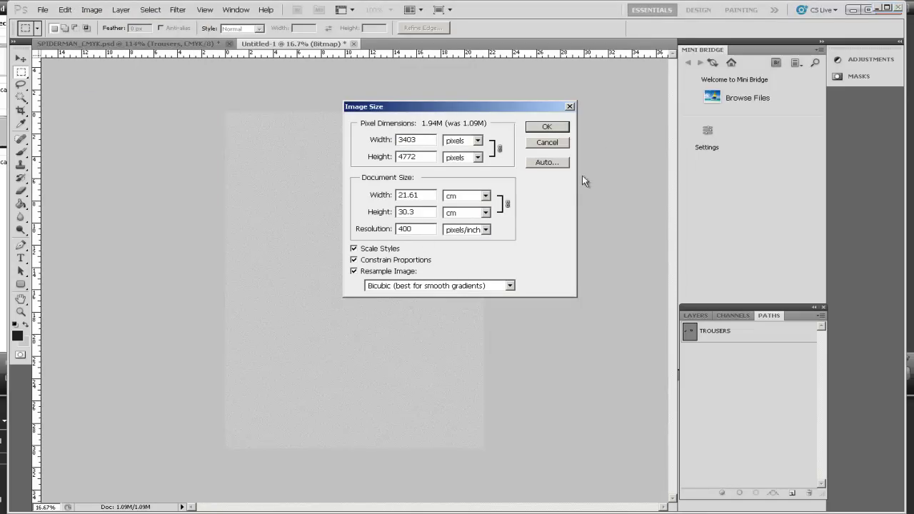
click(547, 127)
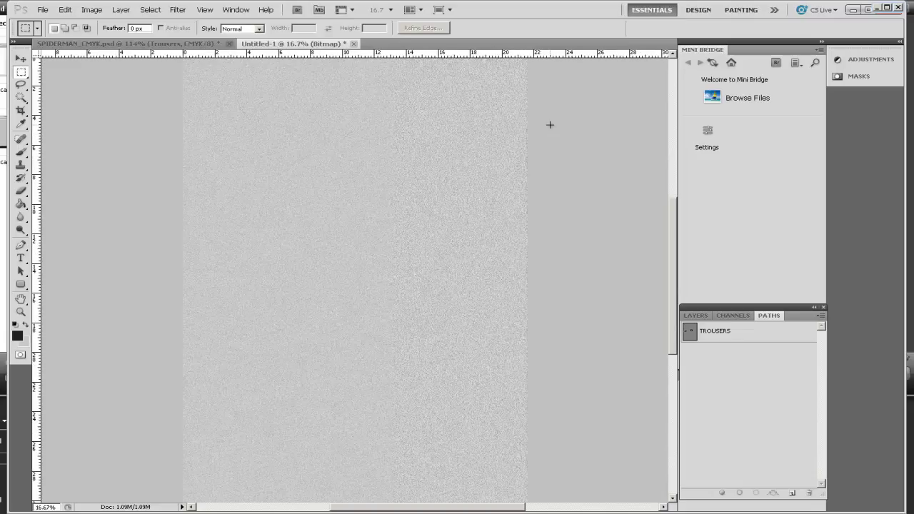
- Paste the Top path into the bitmap document and make a new anti-aliased selection from it with 0 pixels feather
click(64, 12)
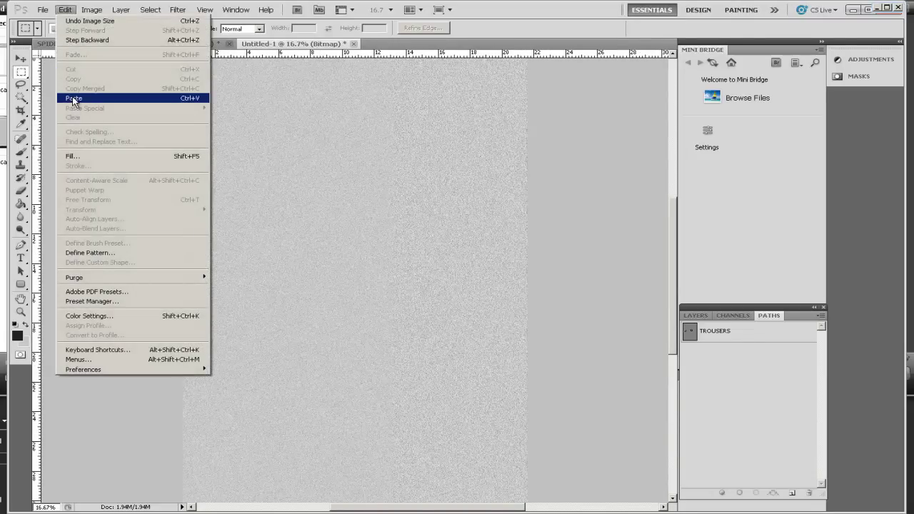
click(73, 103)
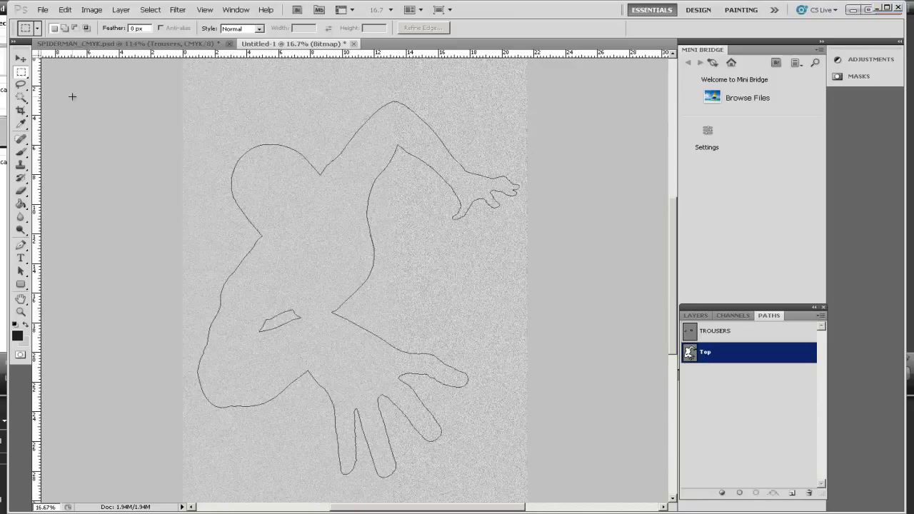
click(821, 315)
click(828, 372)
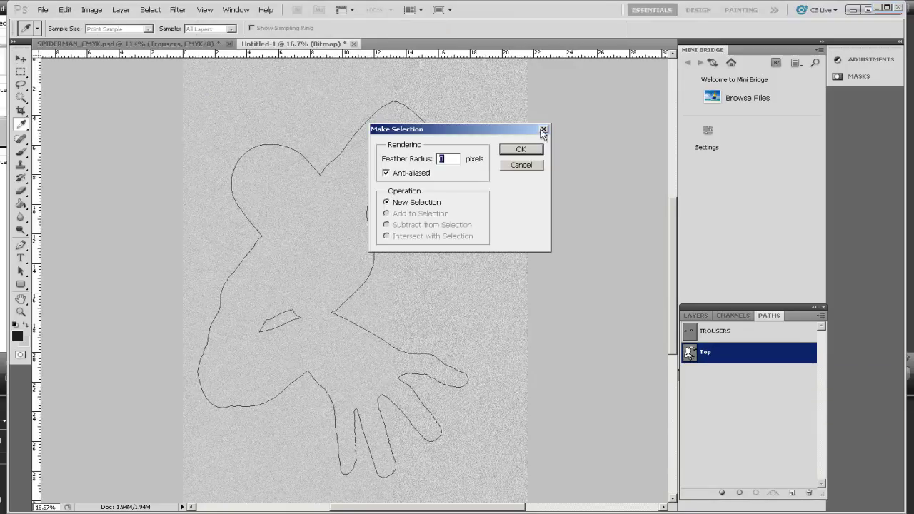
click(521, 150)
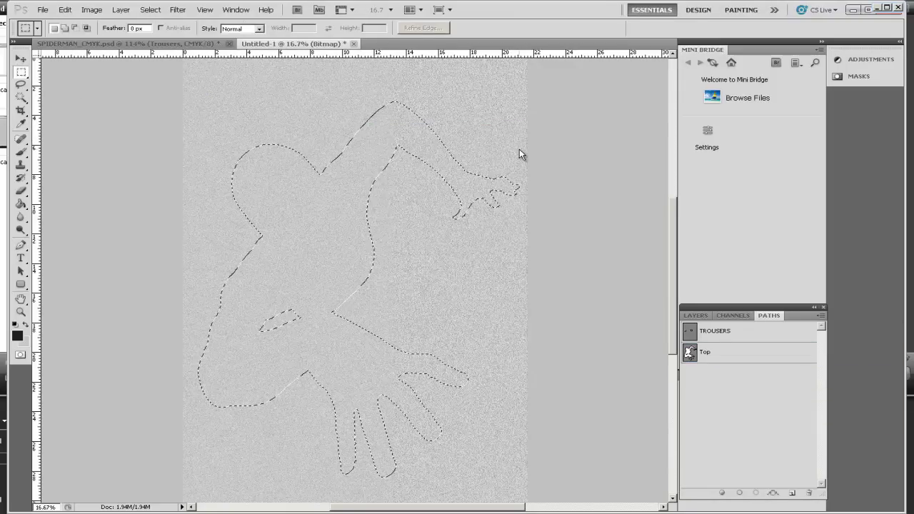
- Copy the selected dithered figure shape from the bitmap and paste it into SPIDERMAN_CMYK.psd
click(64, 9)
click(79, 78)
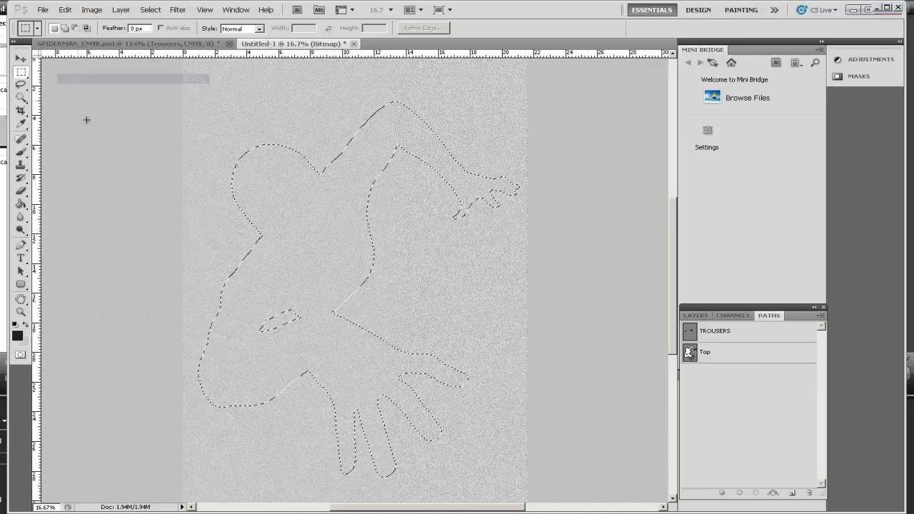
click(146, 44)
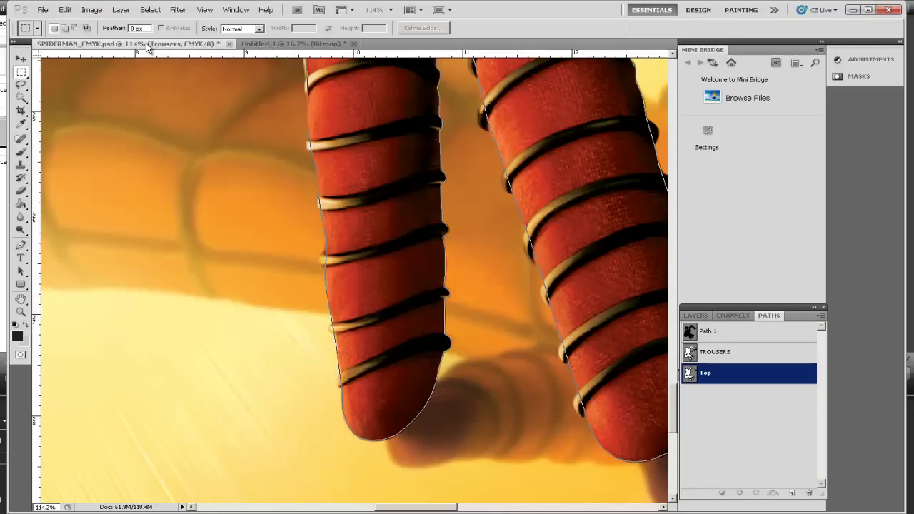
click(204, 9)
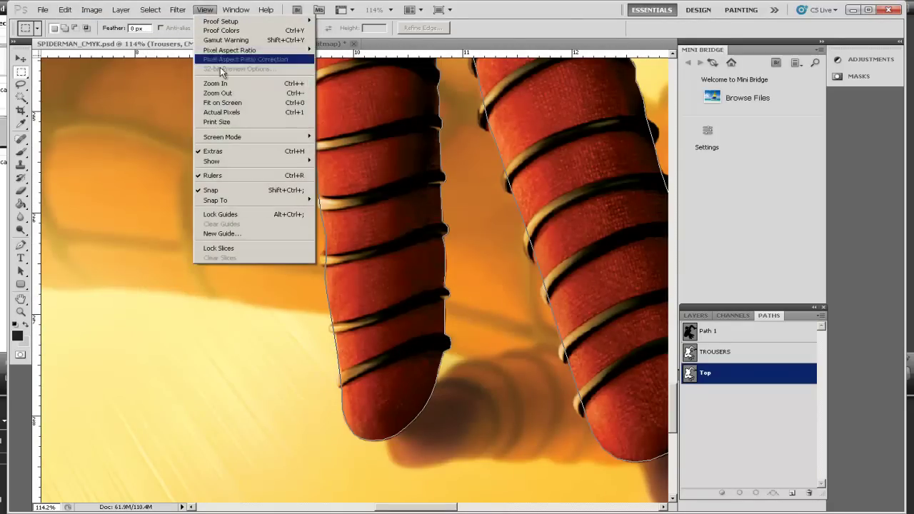
click(223, 103)
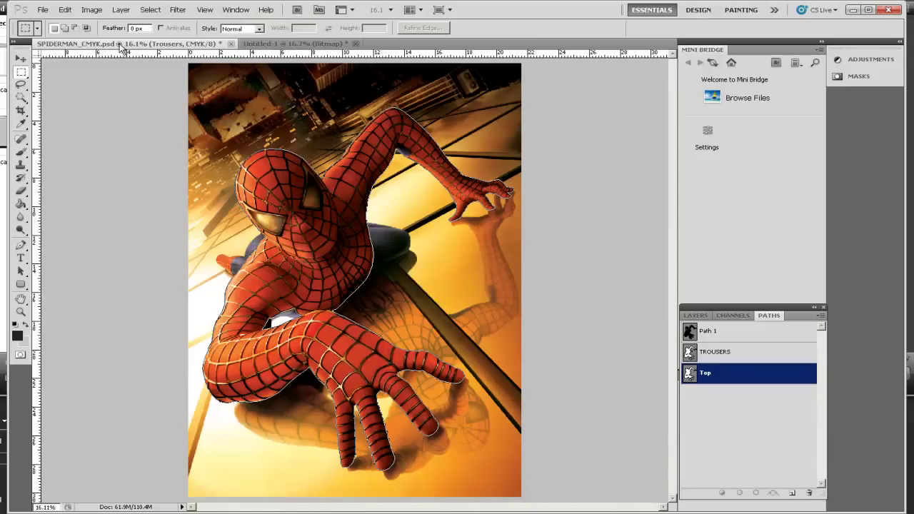
click(65, 9)
click(158, 117)
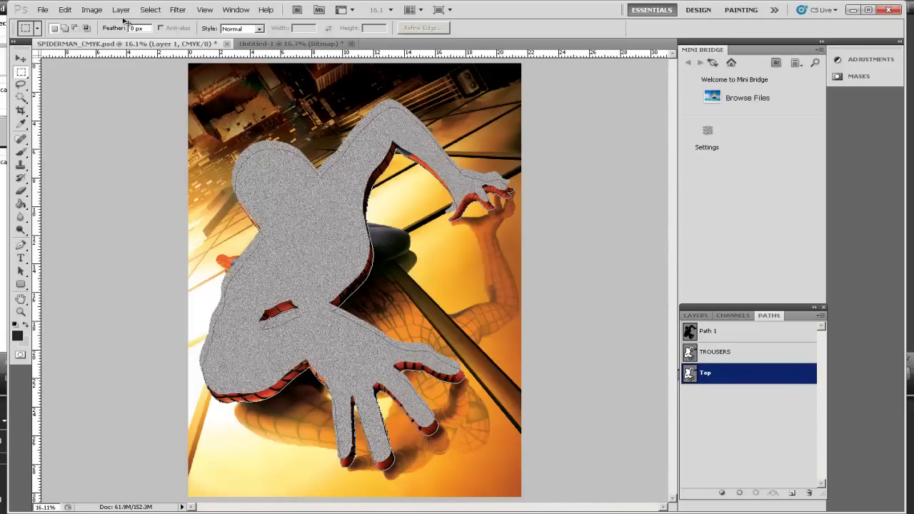
- Move the pasted dither texture to line up exactly with the outline of Spider-Man's top, and save the document
click(21, 60)
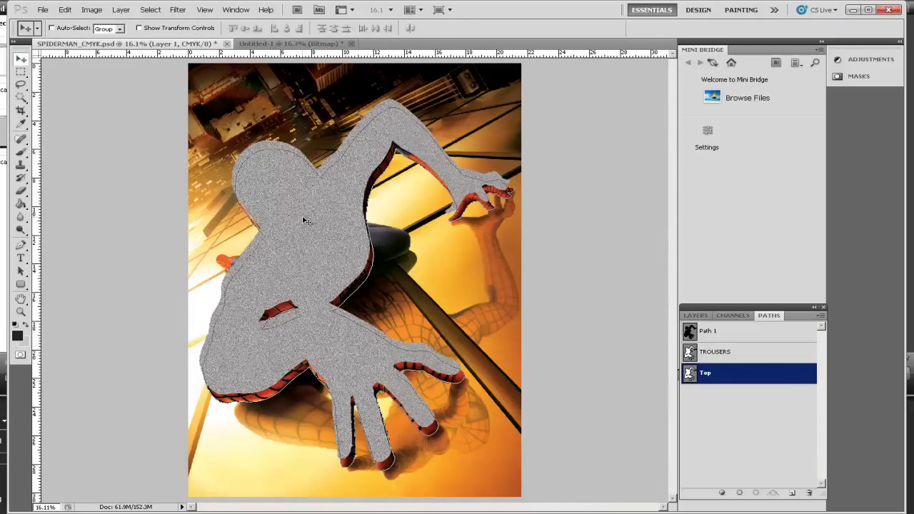
drag(303, 226, 306, 223)
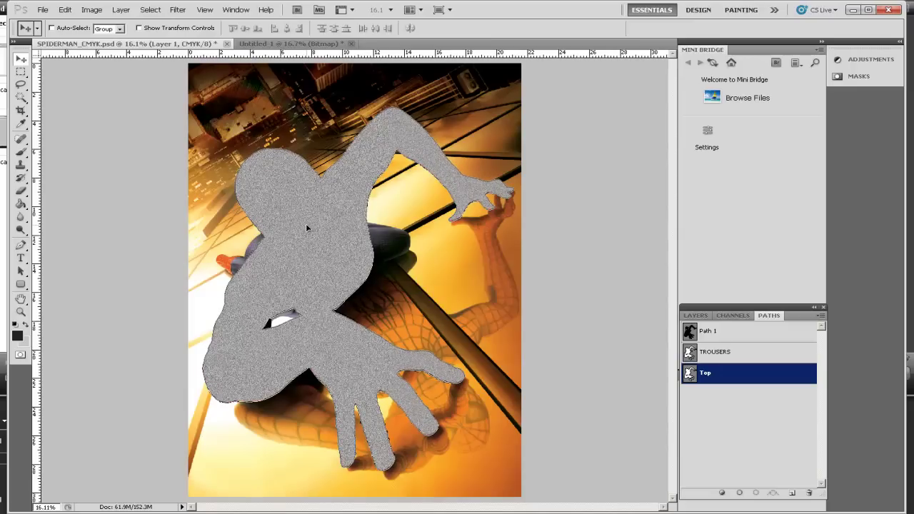
click(21, 312)
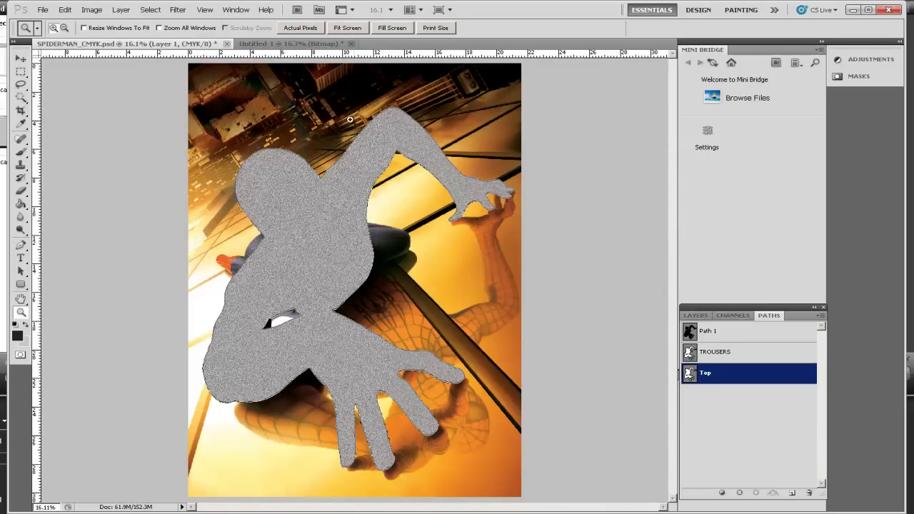
drag(349, 95, 439, 150)
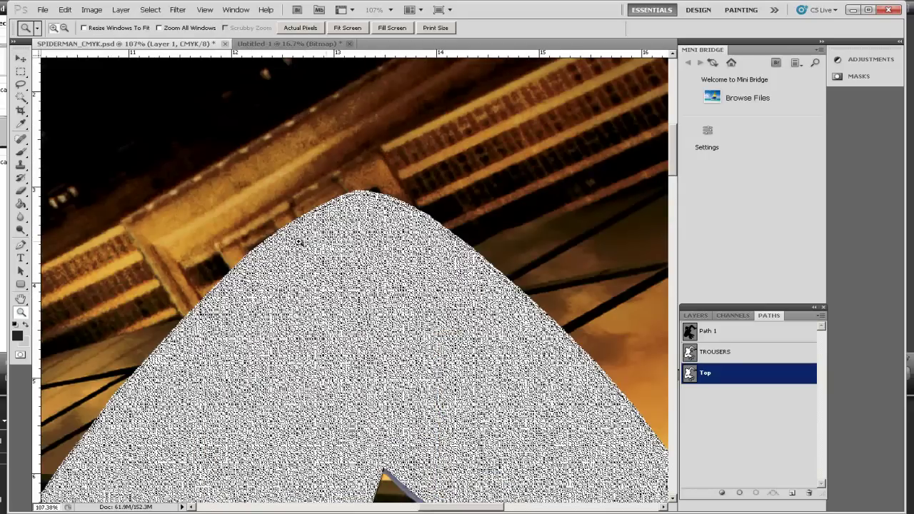
click(20, 59)
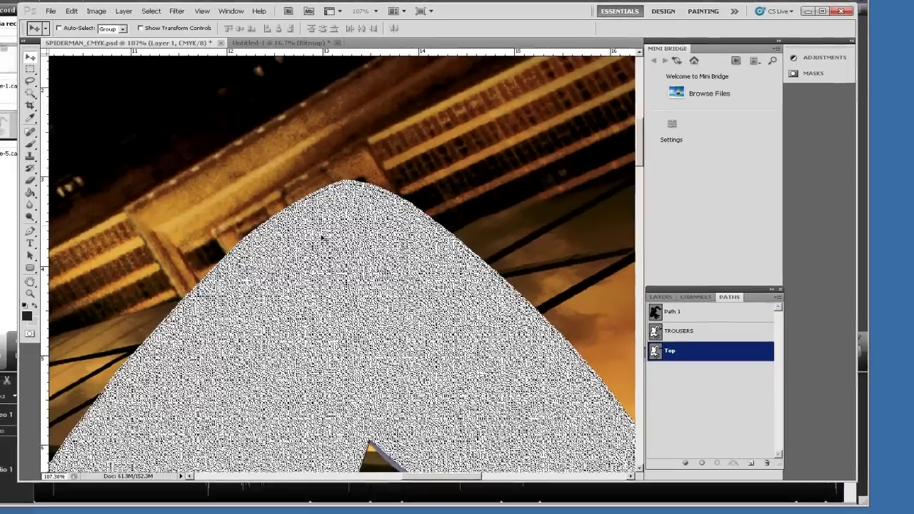
drag(328, 250, 321, 231)
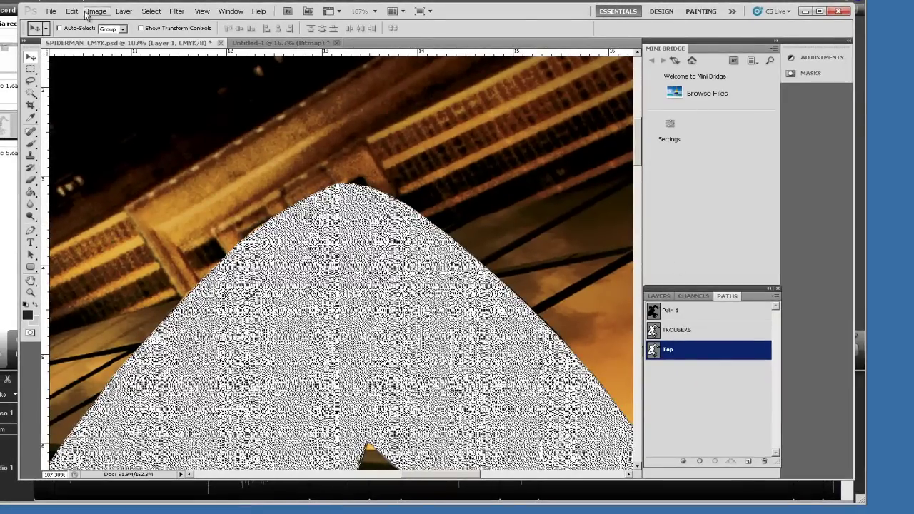
click(51, 11)
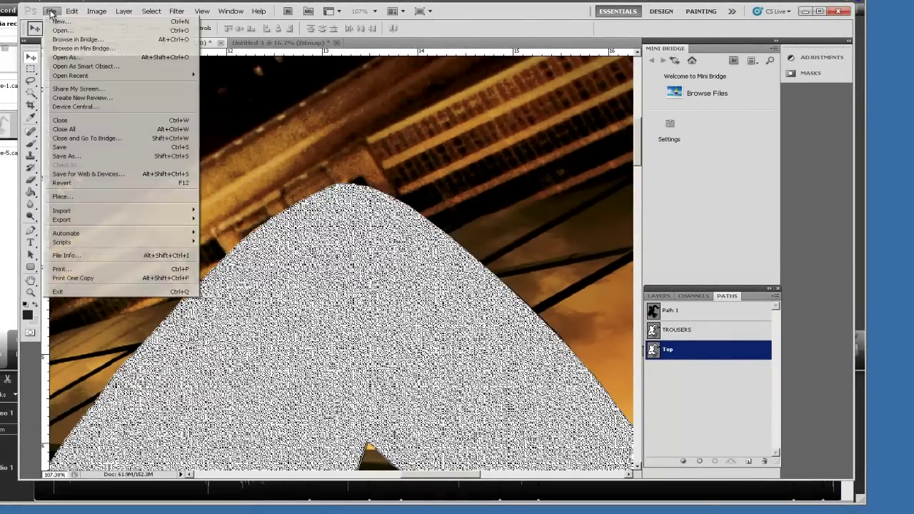
click(63, 148)
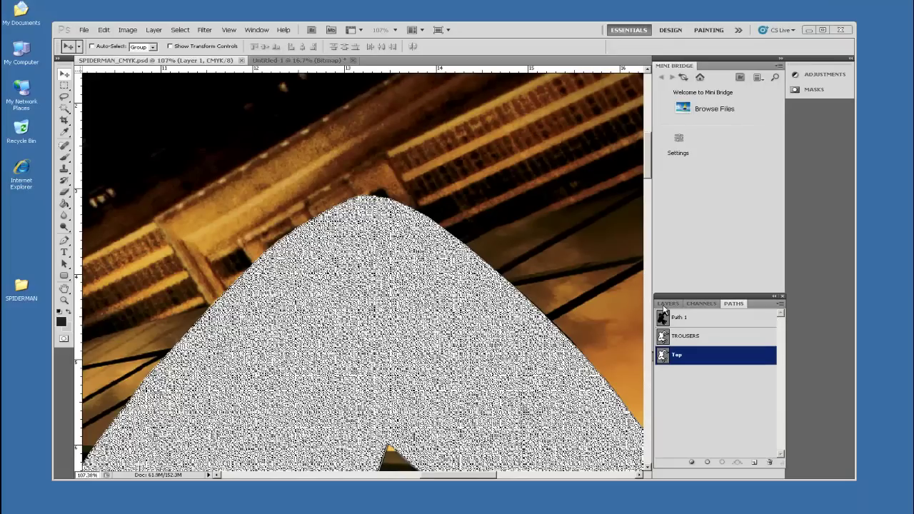
- Rename Layer 1 with the dither texture as Top and hide it
click(668, 305)
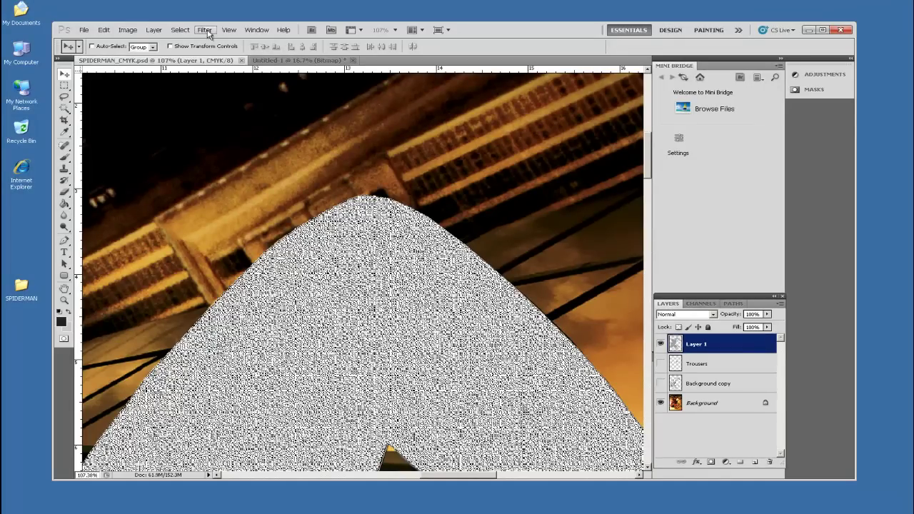
click(229, 29)
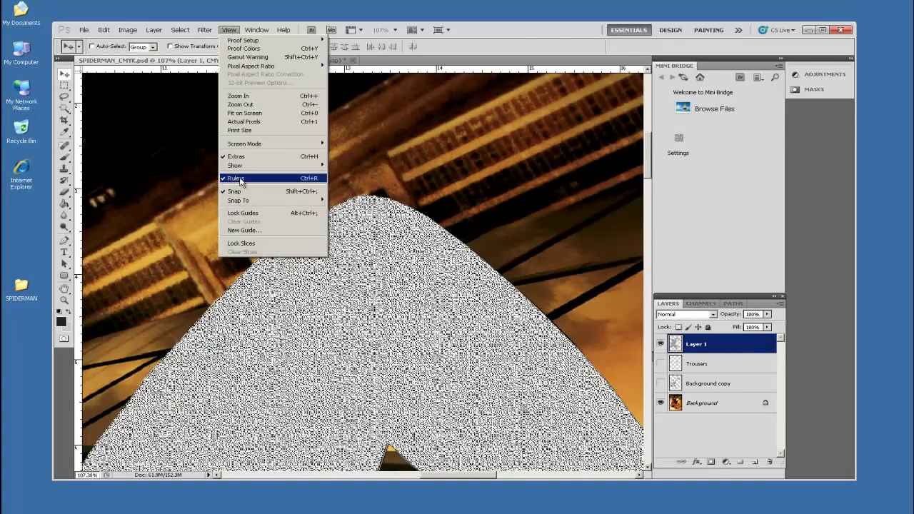
click(235, 113)
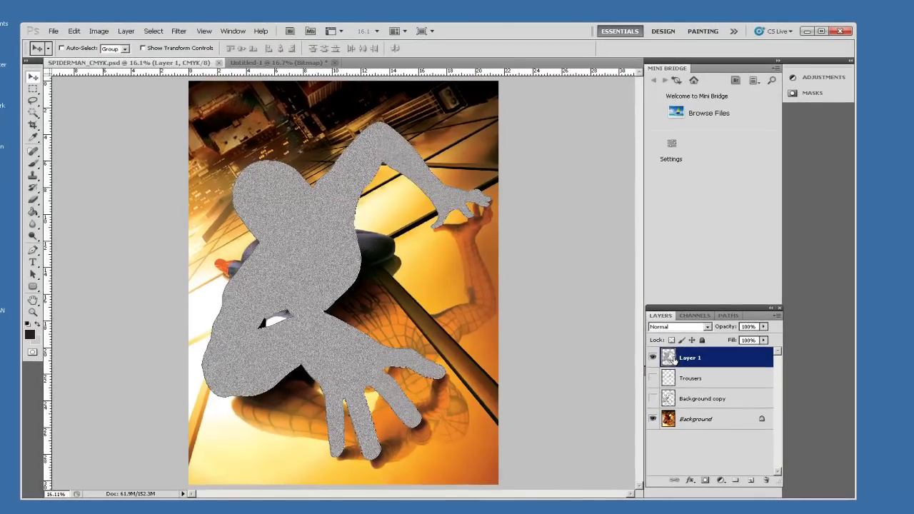
double_click(686, 359)
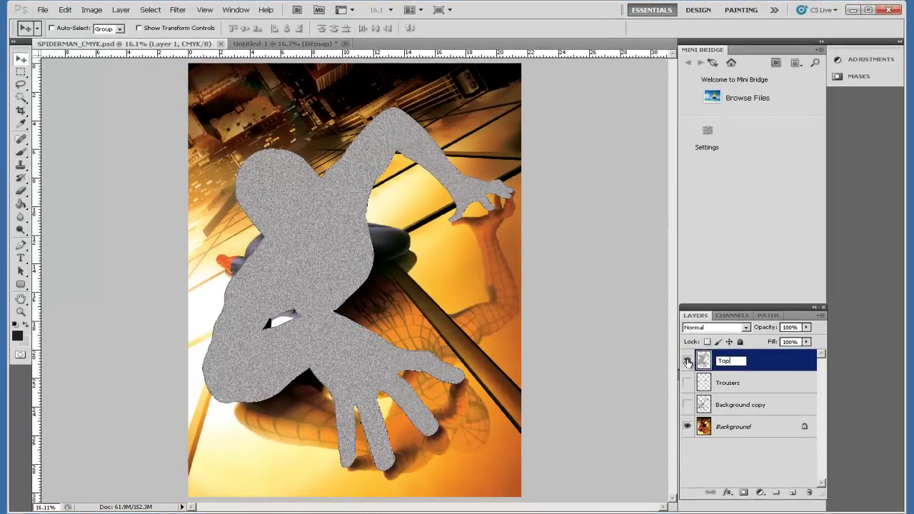
click(652, 361)
click(686, 364)
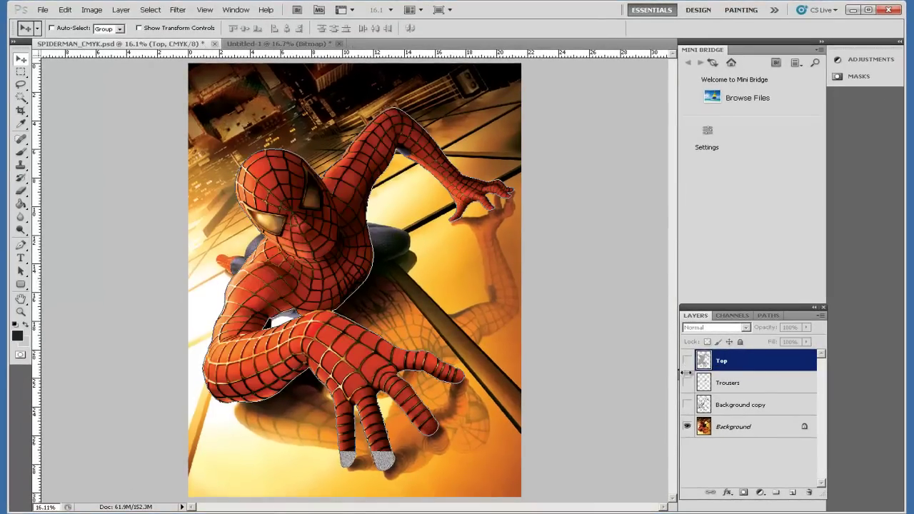
- Select the Background layer, create a new path named Path 2, and activate the Pen tool
click(703, 426)
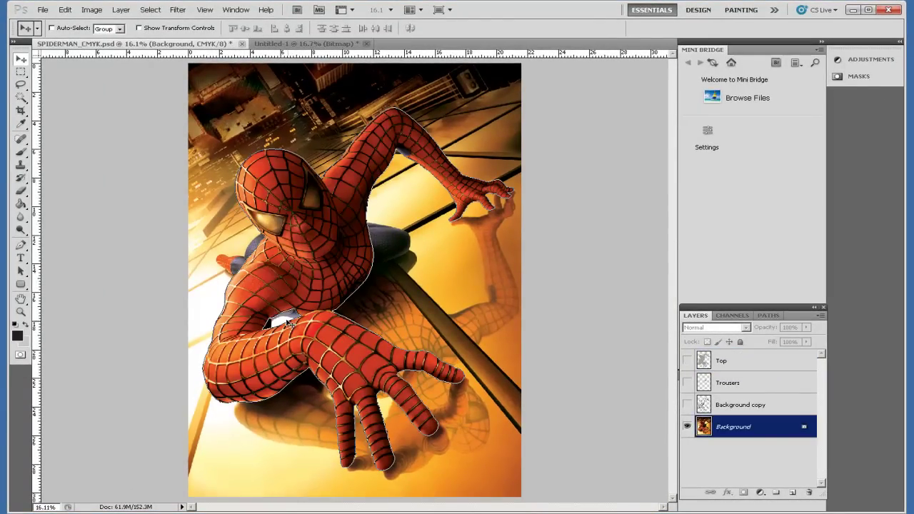
click(775, 316)
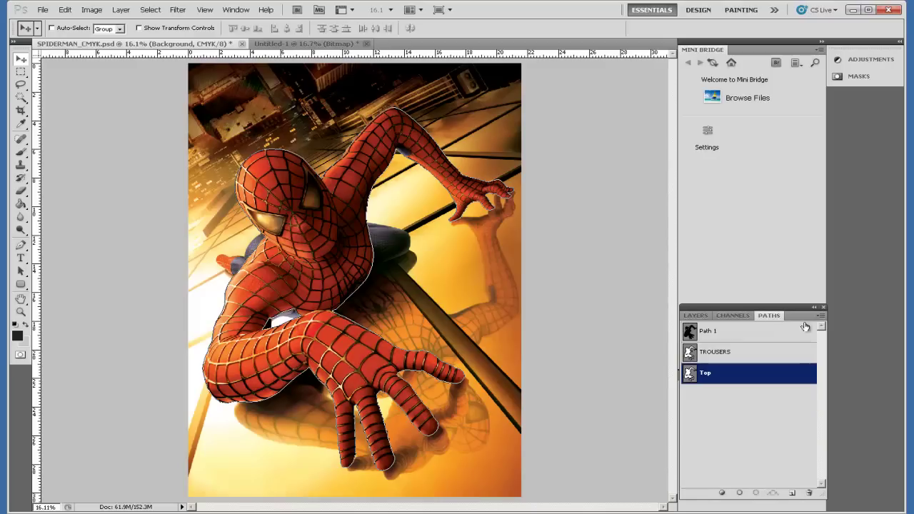
click(821, 317)
click(830, 323)
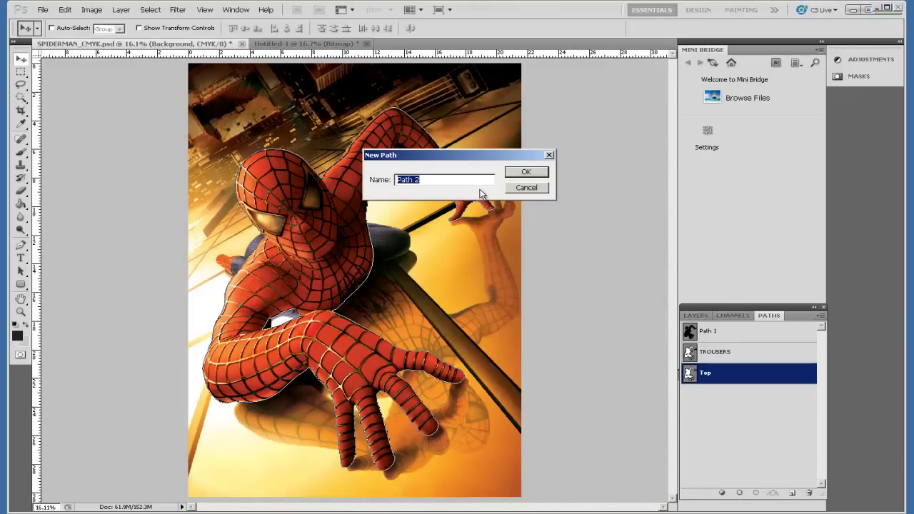
click(526, 174)
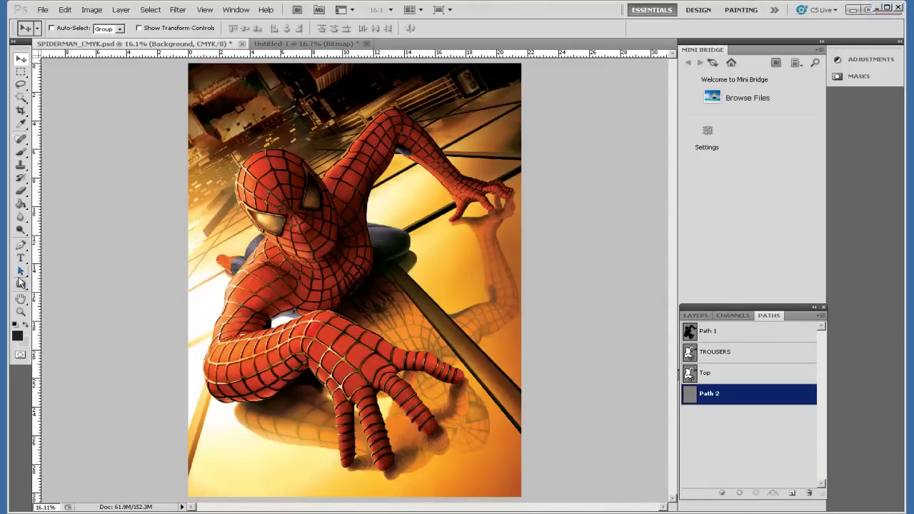
click(21, 248)
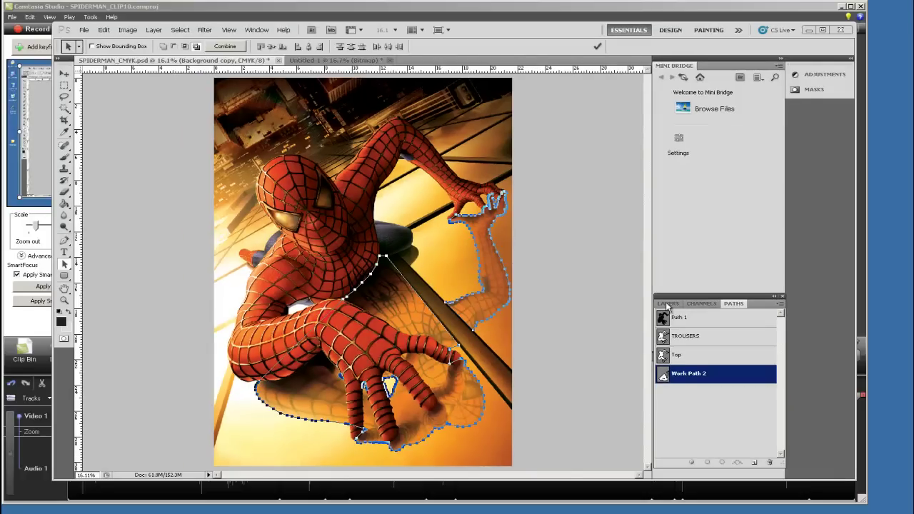
- Rename the path around the figure's reflection, Work Path 2, as REFLECTION
click(667, 305)
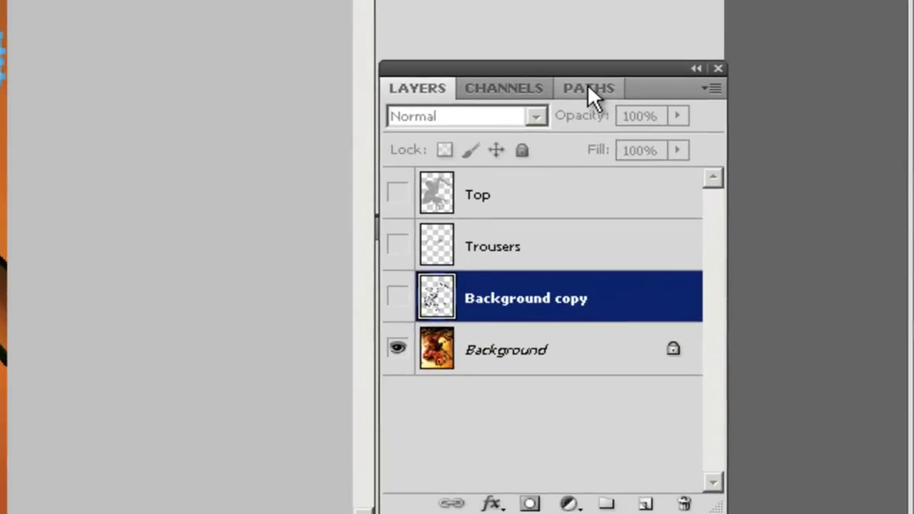
click(733, 303)
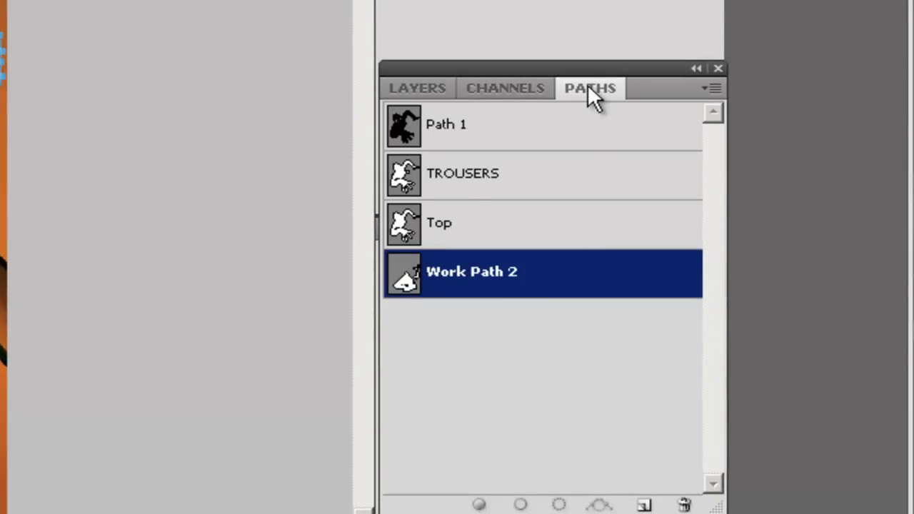
double_click(471, 273)
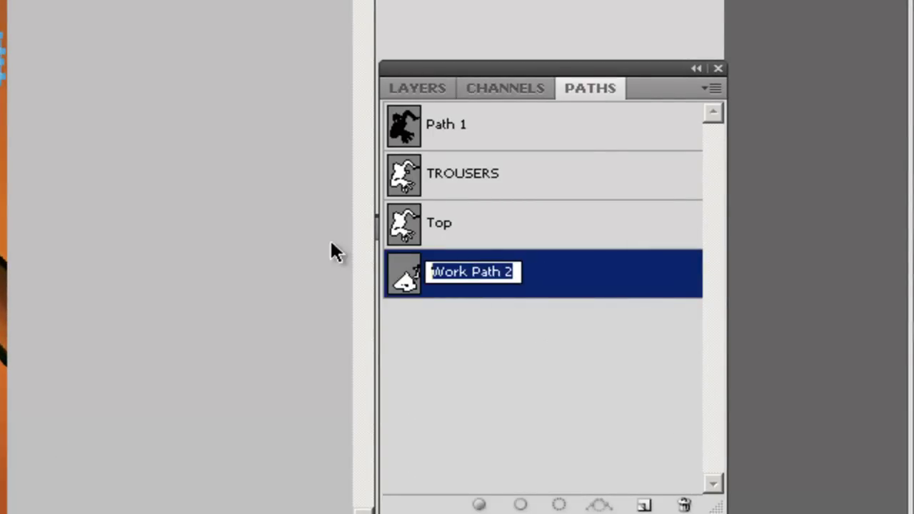
text(REFL)
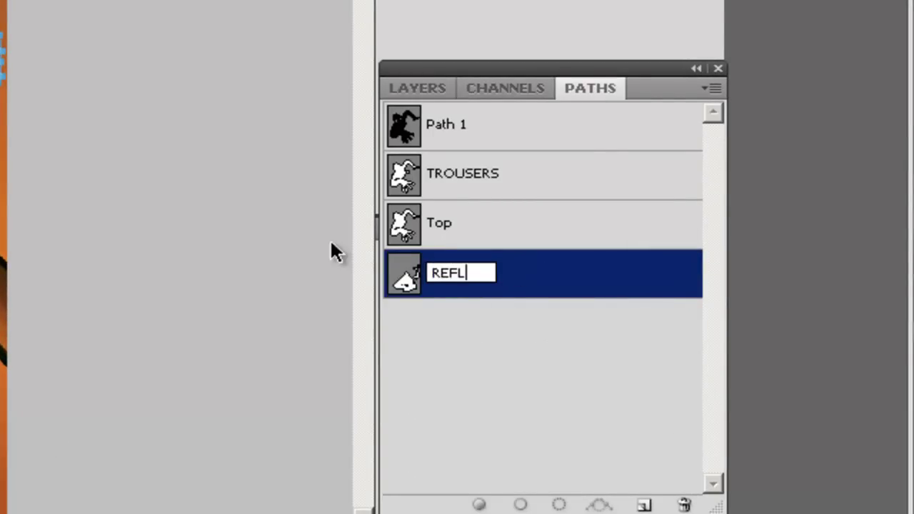
text(ECTION)
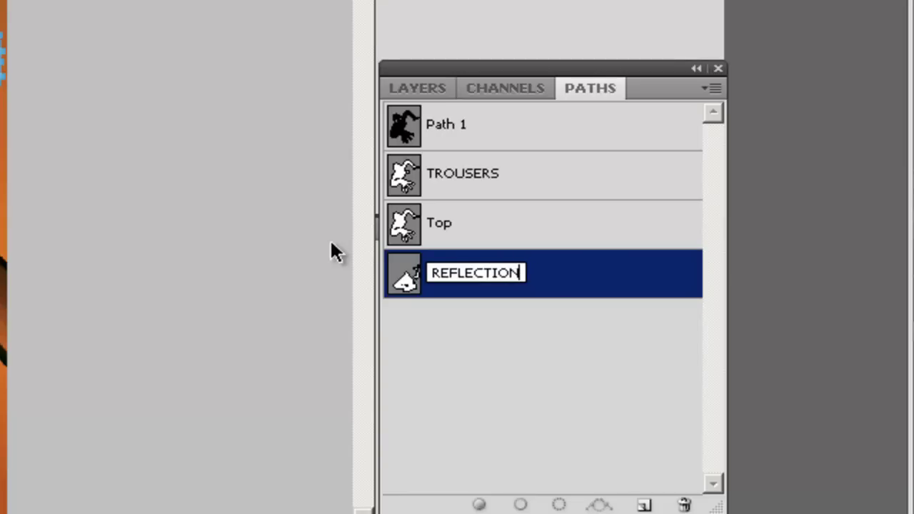
key(Return)
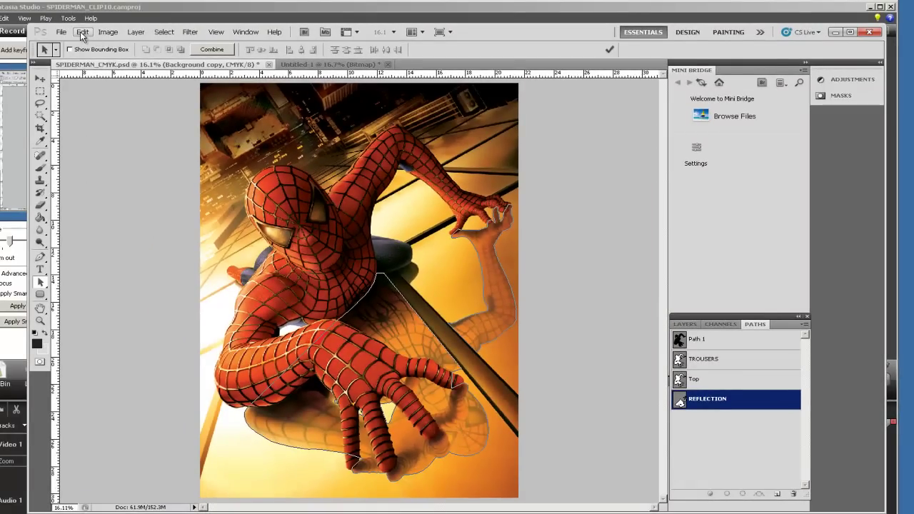
- Copy the REFLECTION path and switch to the Untitled-1 bitmap document
click(59, 19)
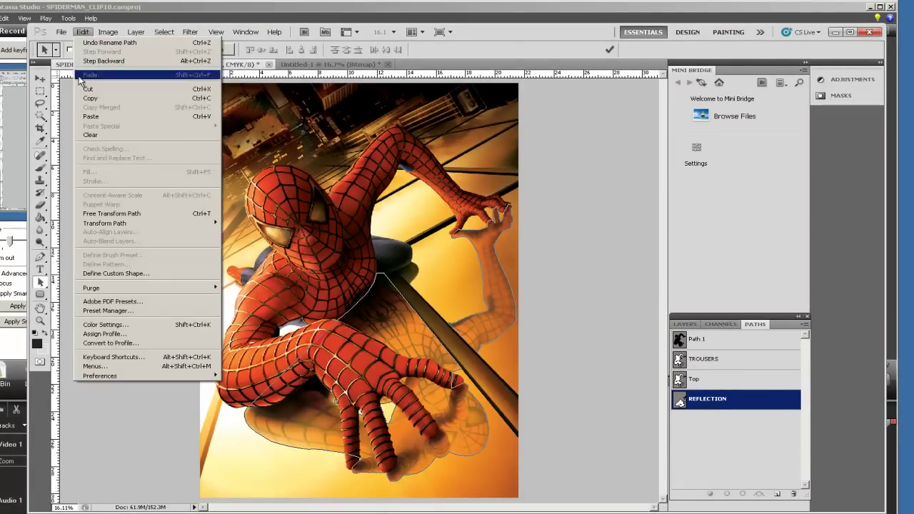
click(89, 99)
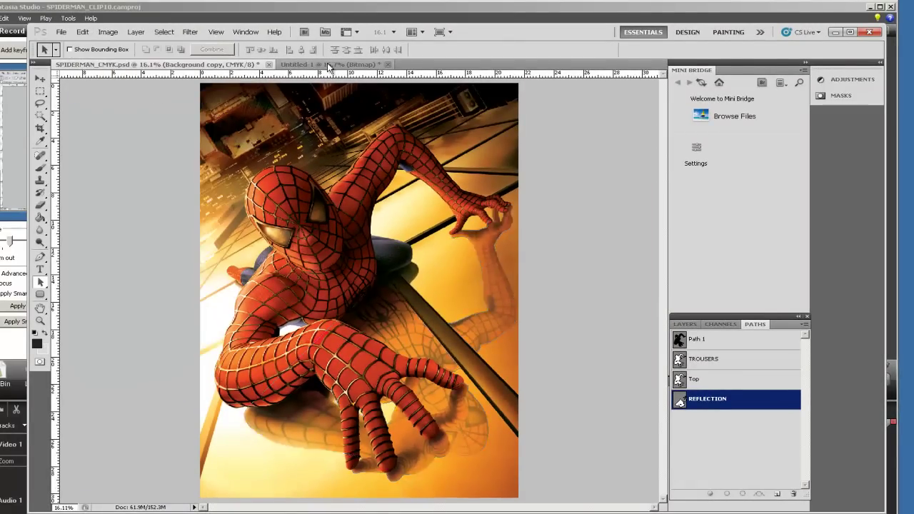
click(328, 66)
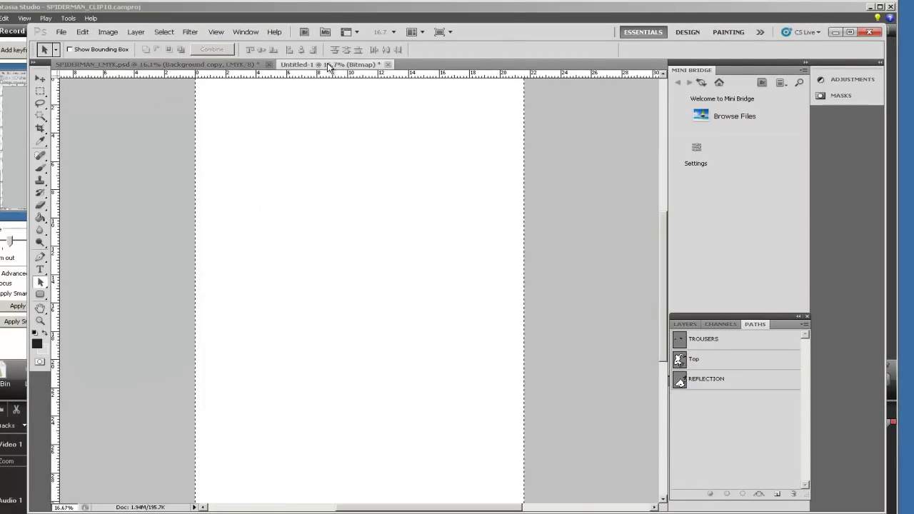
- Convert the Untitled-1 bitmap document to Grayscale with a size ratio of 1
click(104, 35)
mouse_move(111, 48)
click(236, 51)
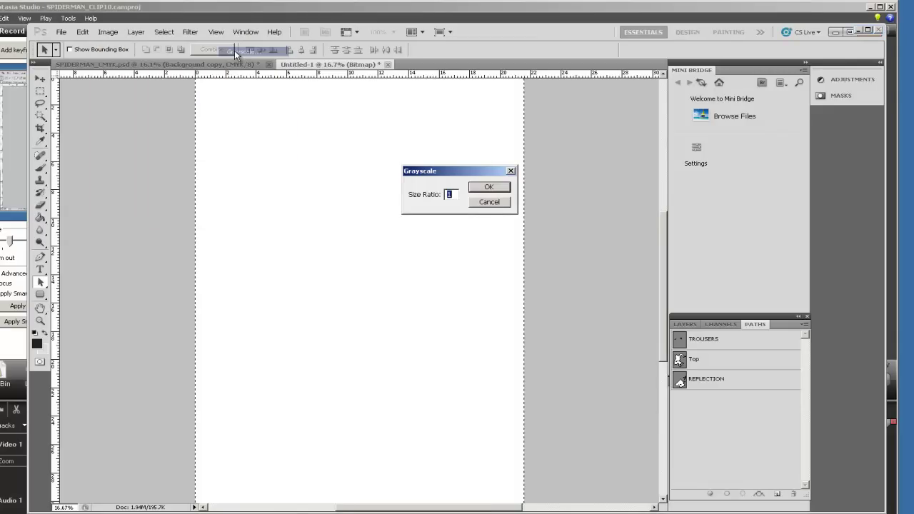
click(492, 188)
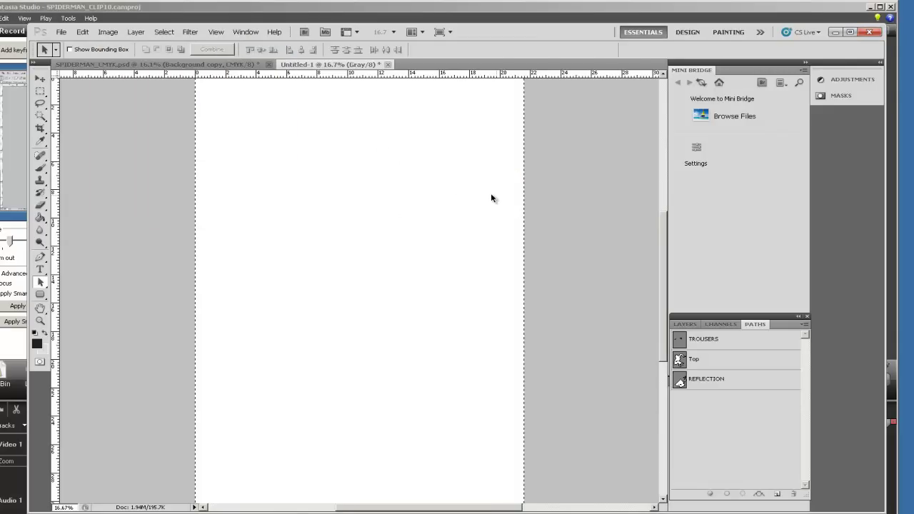
- Select the whole canvas and fill it with a 15% K gray background color in Normal mode at 100% opacity
click(166, 33)
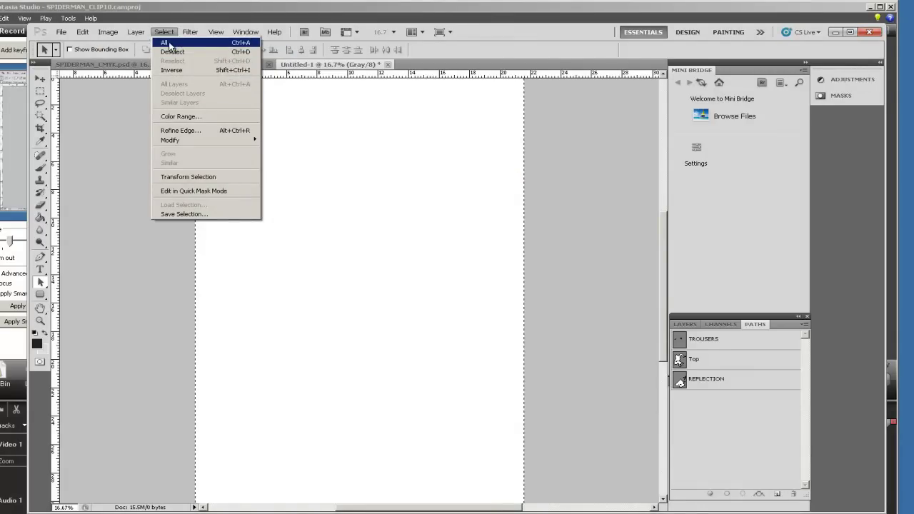
click(169, 44)
click(42, 350)
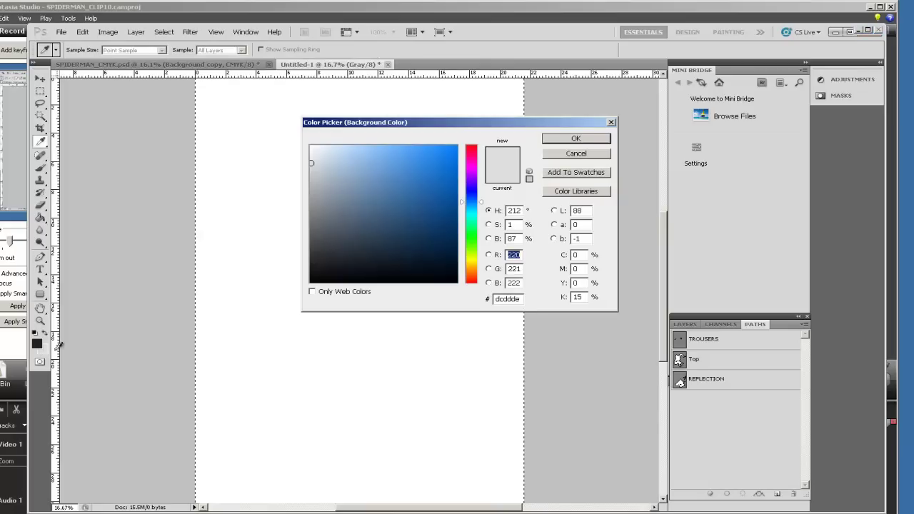
click(582, 298)
text(15)
click(579, 139)
key(shift+F5)
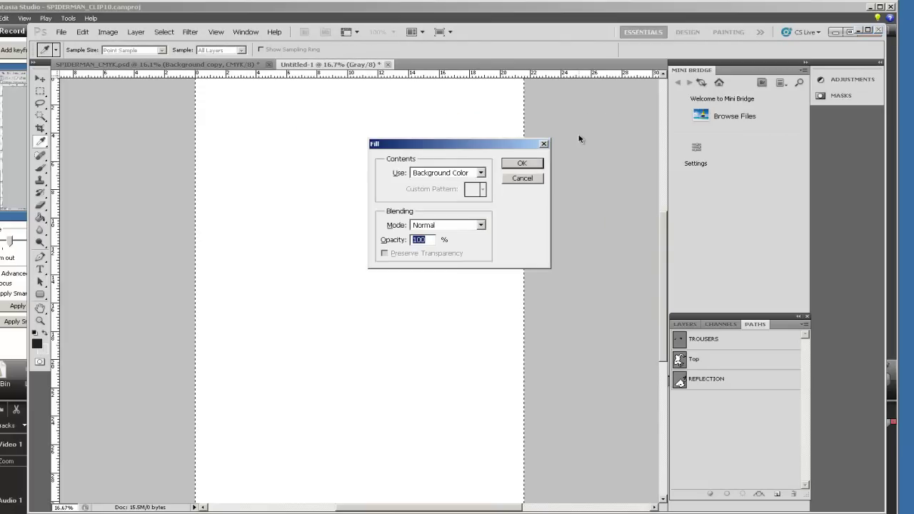
click(512, 164)
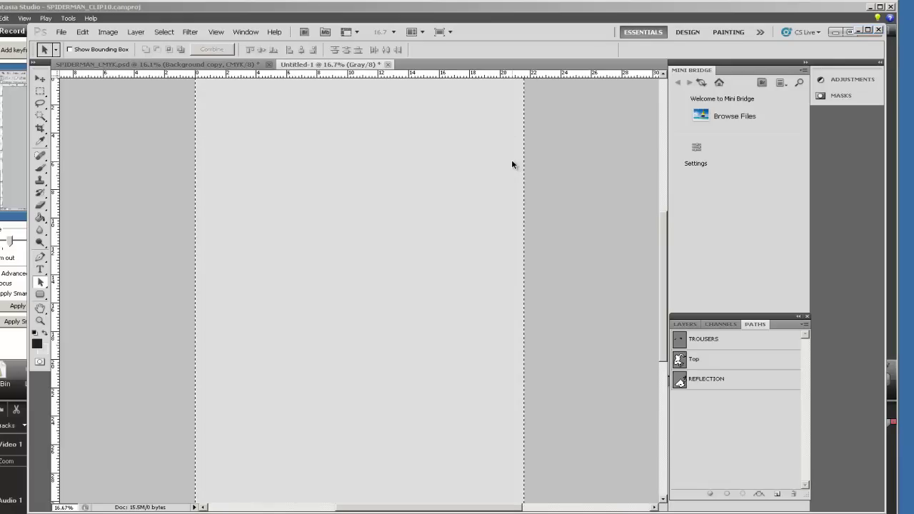
- Convert the gray-filled Untitled-1 document to Bitmap at 400 pixels/inch using the Diffusion Dither method
click(113, 33)
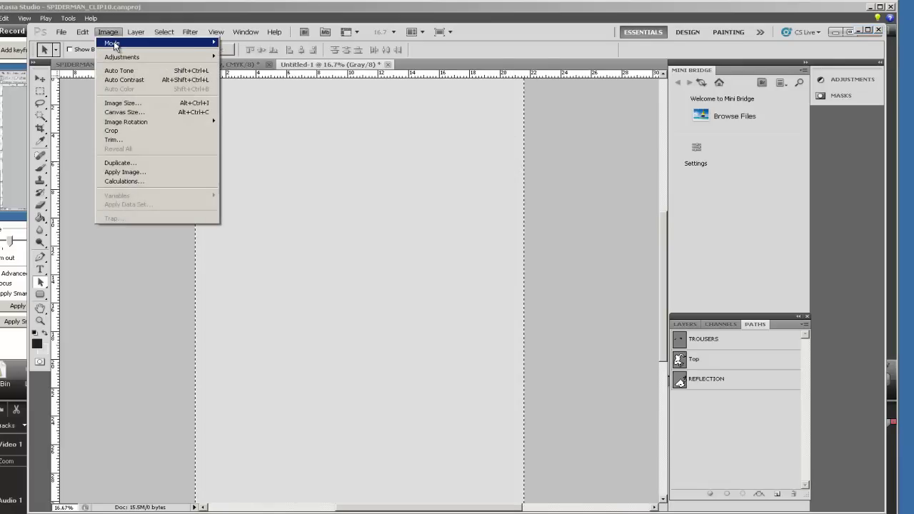
mouse_move(175, 45)
click(235, 44)
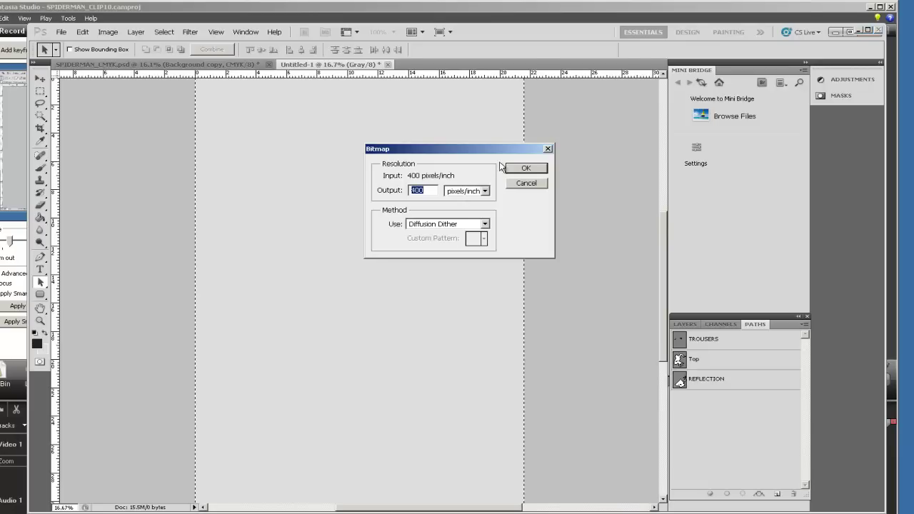
click(521, 168)
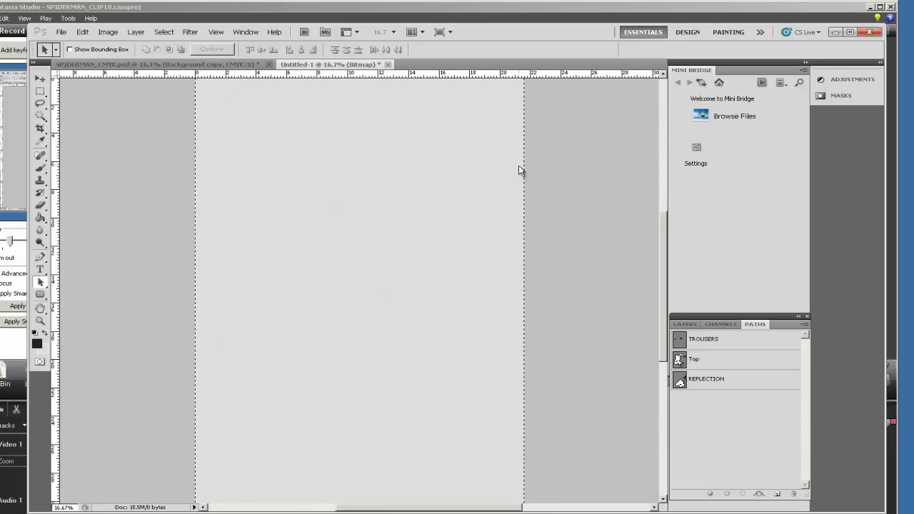
- Paste the copied path into Untitled-1, replacing the existing REFLECTION path, and make a selection from it
click(82, 32)
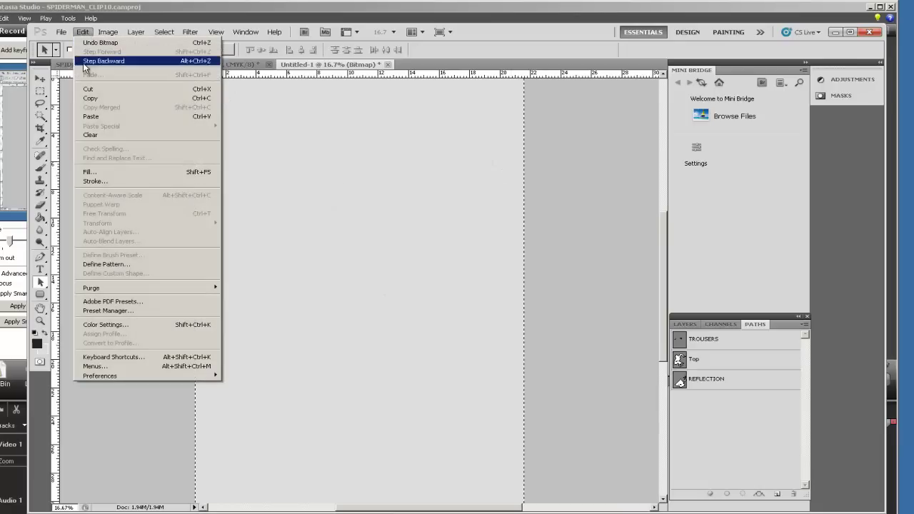
click(90, 117)
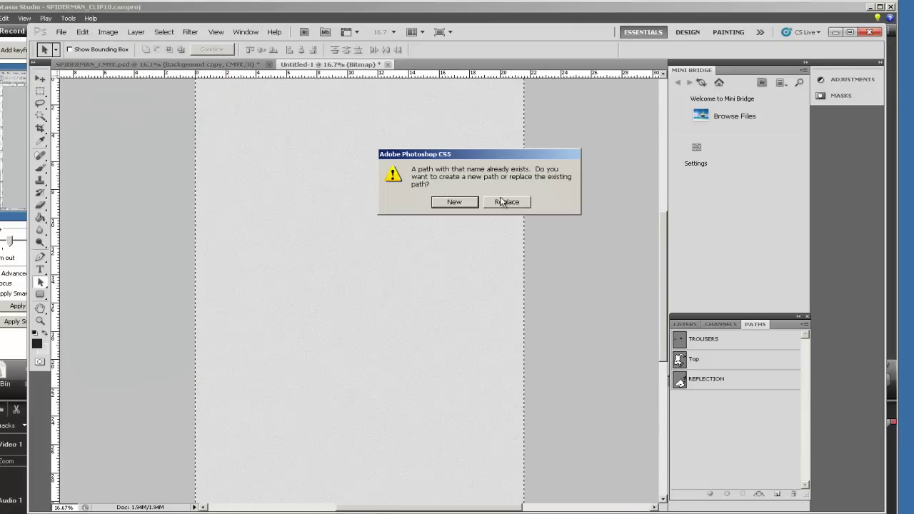
click(504, 204)
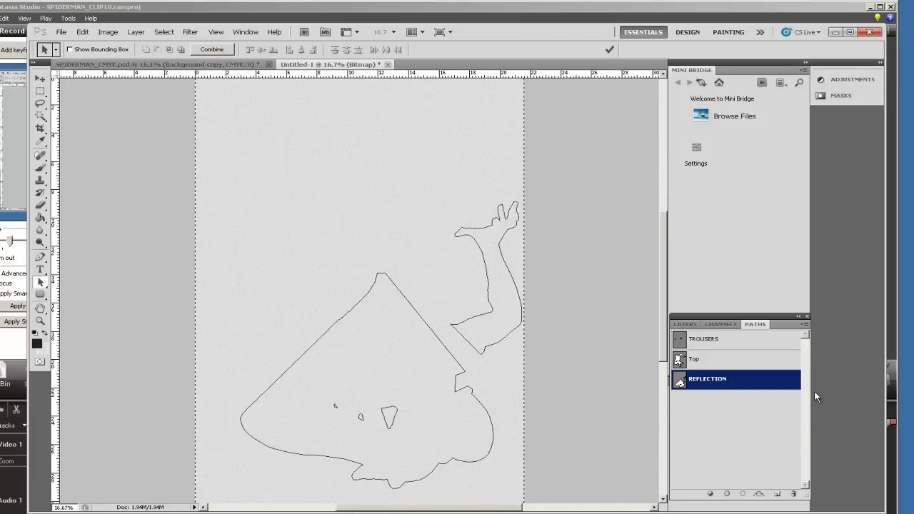
click(805, 325)
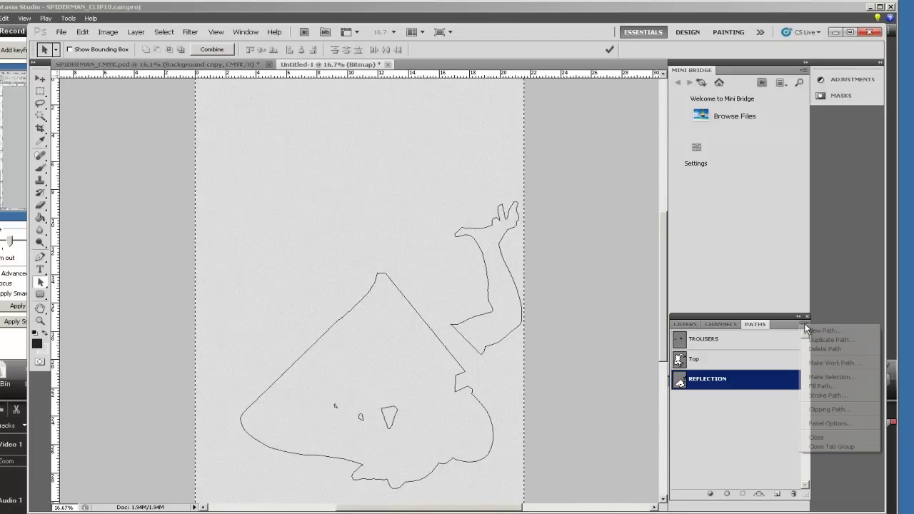
click(828, 376)
click(509, 158)
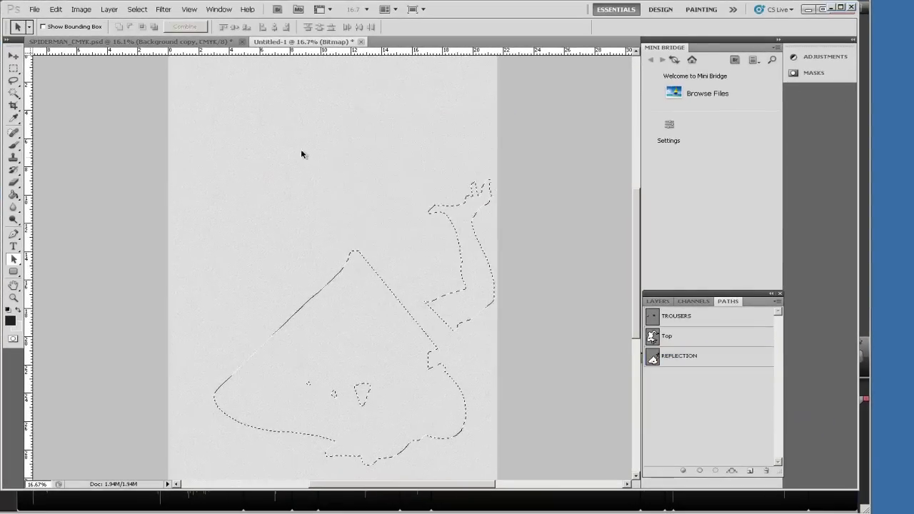
- Copy the selected reflection-shaped dither texture and paste it into the SPIDERMAN_CMYK.psd document
click(56, 10)
click(68, 74)
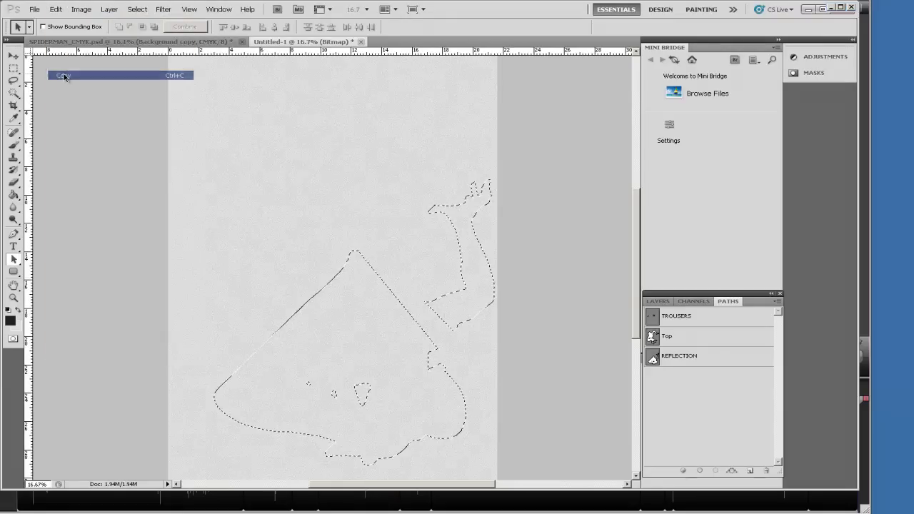
click(123, 43)
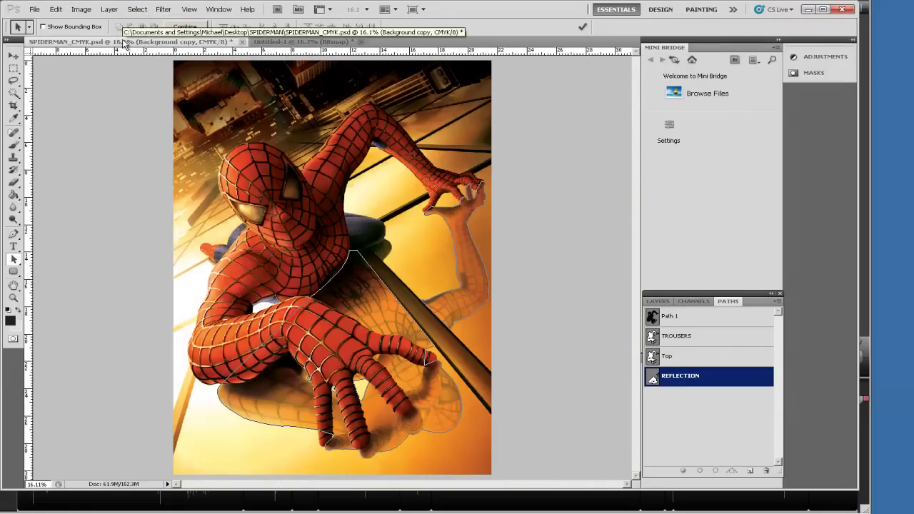
click(56, 10)
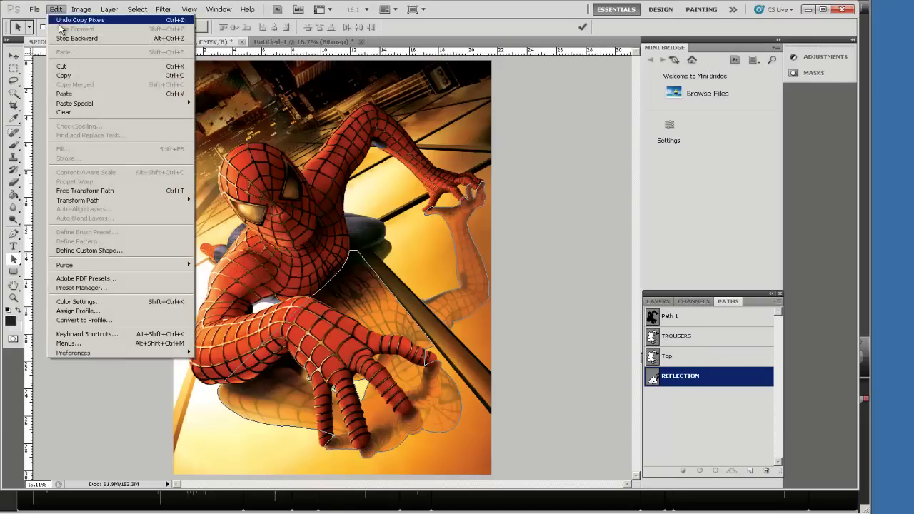
click(68, 92)
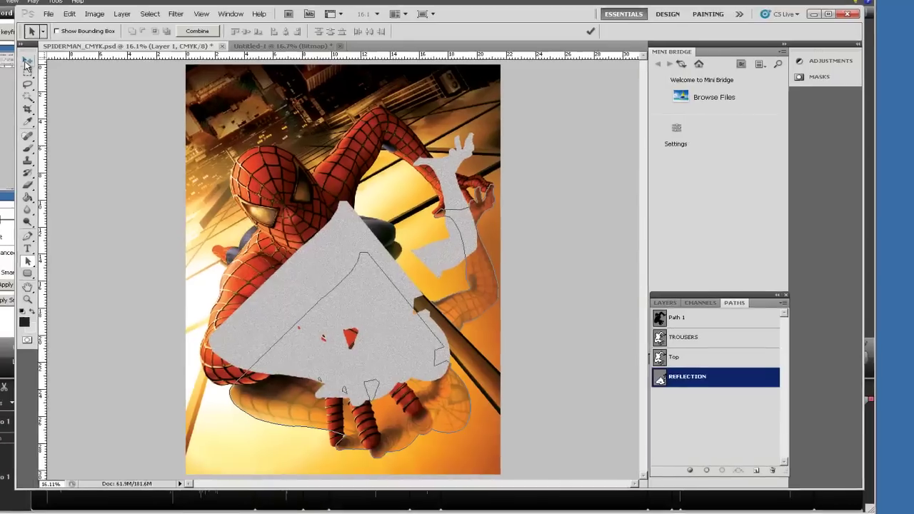
- Move the pasted dither texture so that it lines up with the figure's reflection
key(v)
drag(349, 247, 385, 301)
click(66, 303)
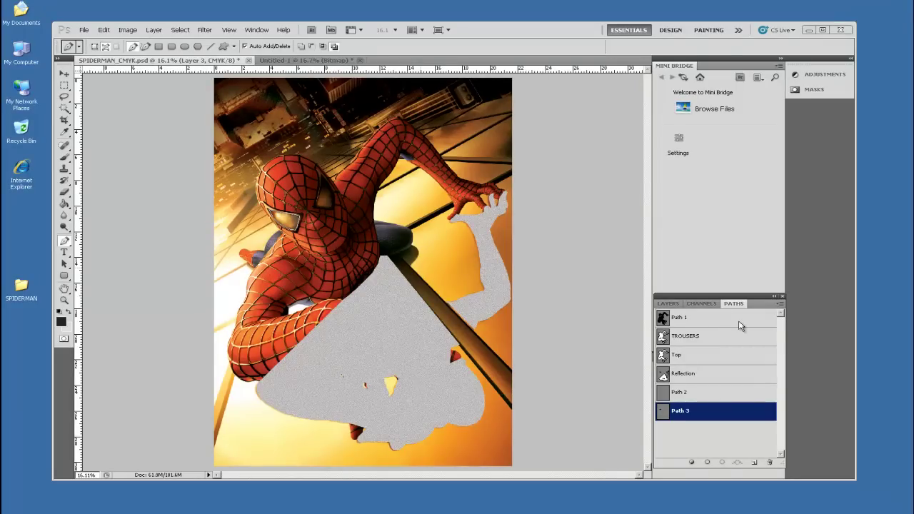
- Rename the pasted texture's layer as REFLECTION and hide it
click(669, 303)
double_click(700, 383)
text(REFLECTION)
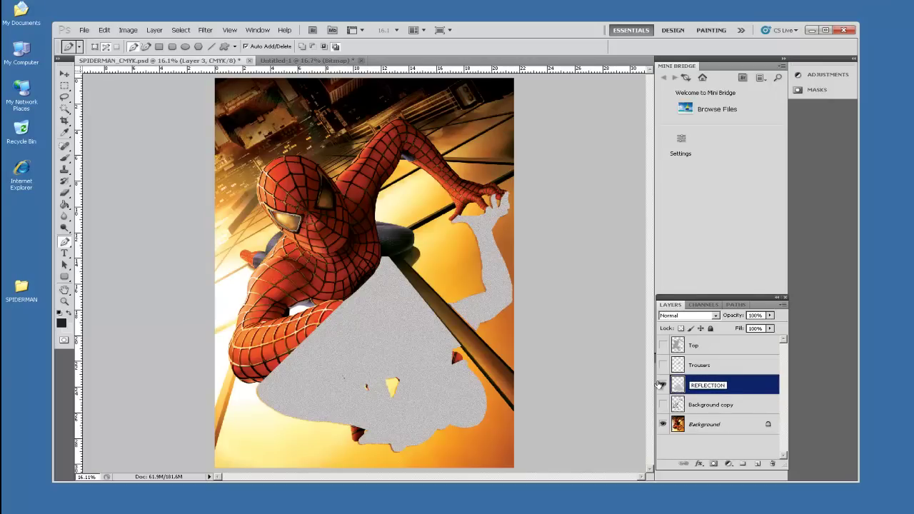
key(Return)
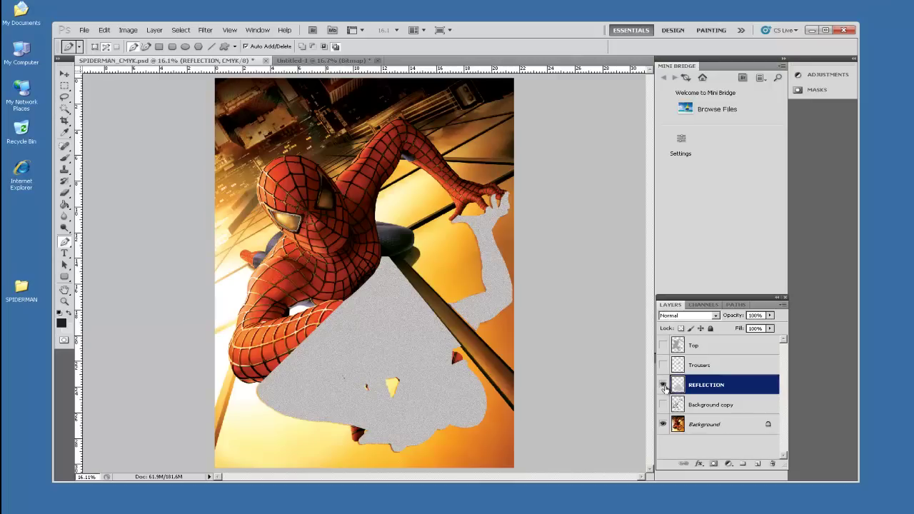
click(663, 386)
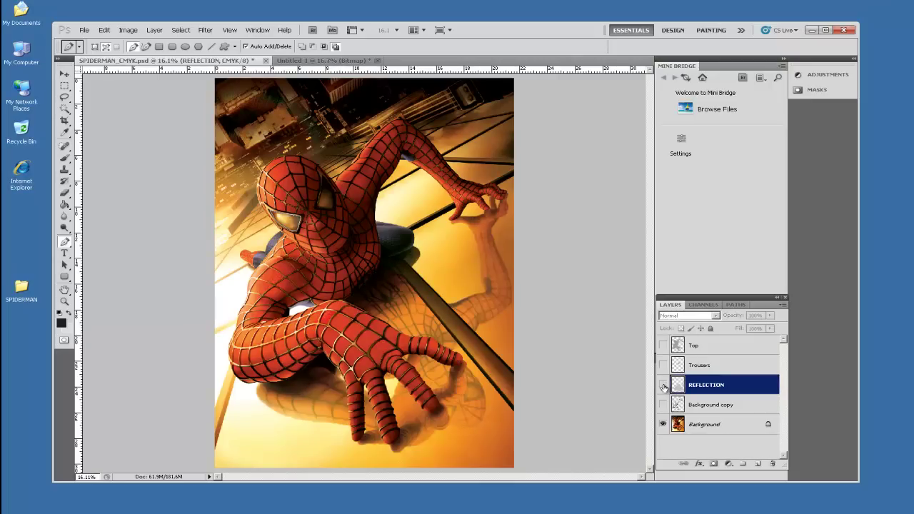
- Create a new path with the default name in SPIDERMAN_CMYK.psd for the mask's left eye
click(64, 301)
drag(256, 157, 353, 250)
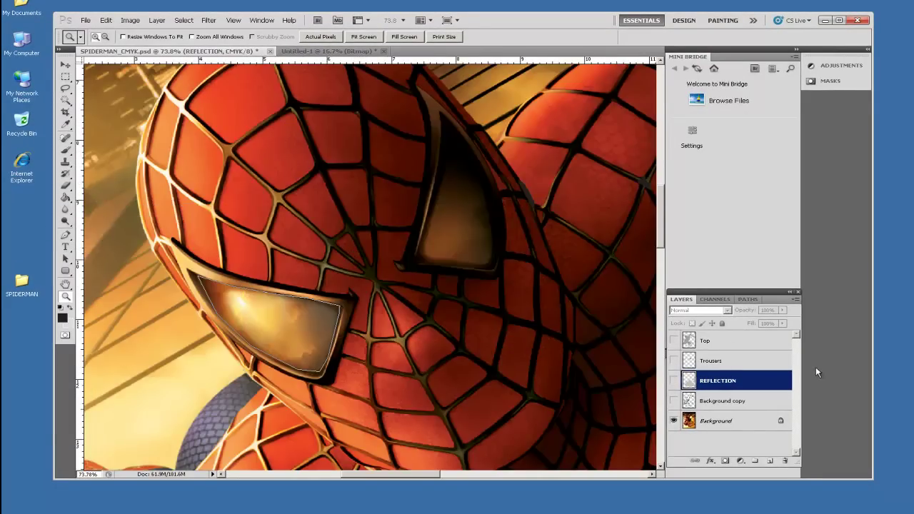
click(797, 300)
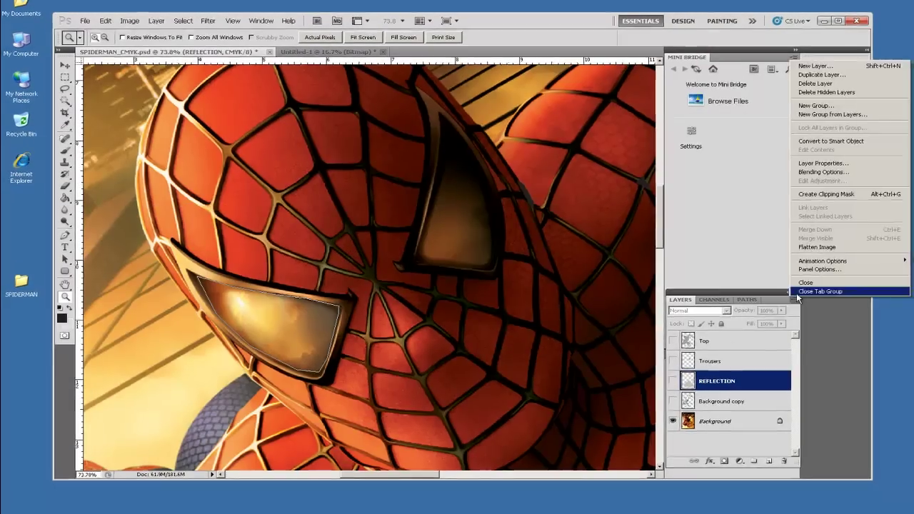
click(751, 301)
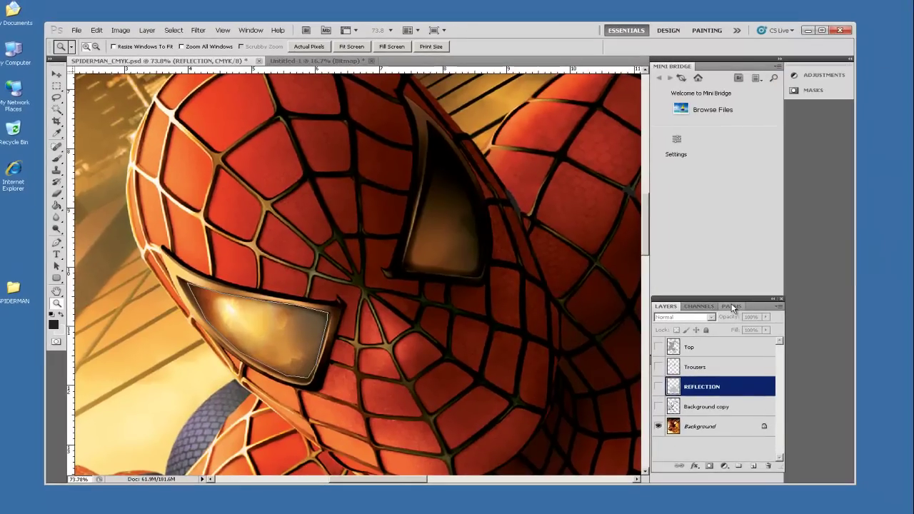
click(732, 306)
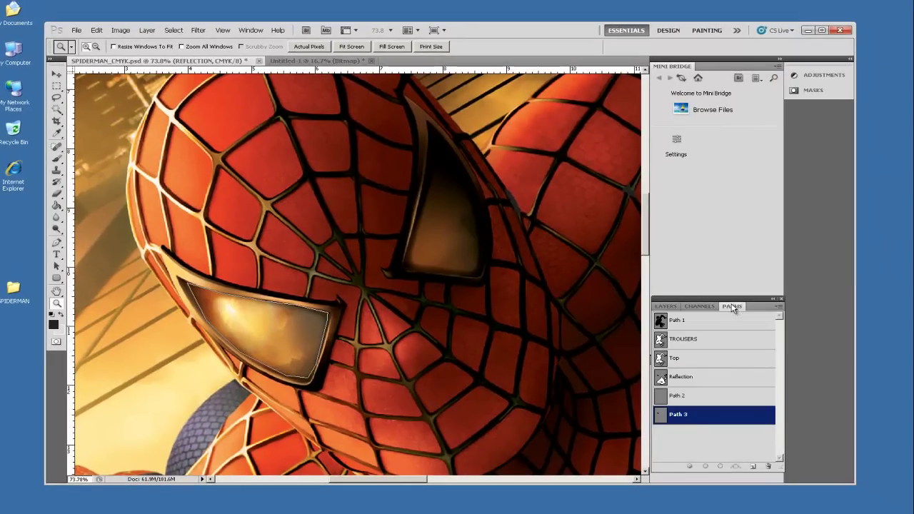
click(780, 306)
click(791, 315)
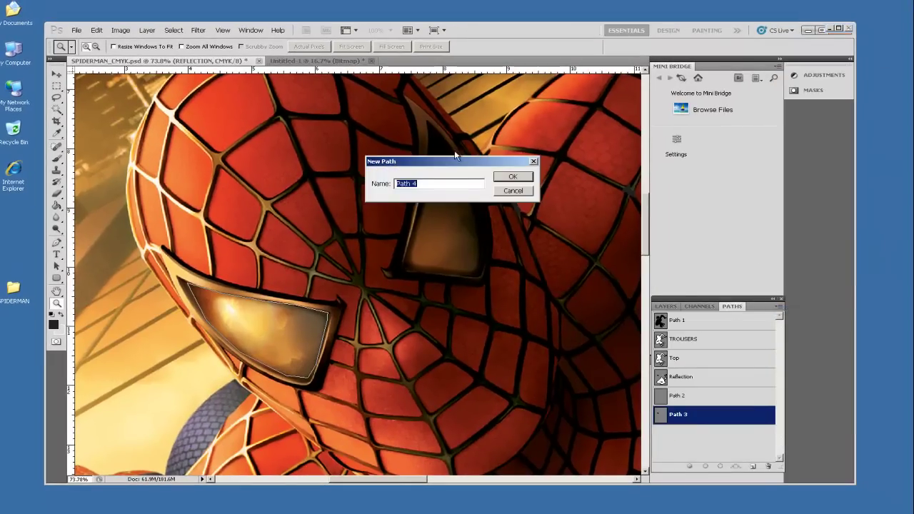
click(514, 177)
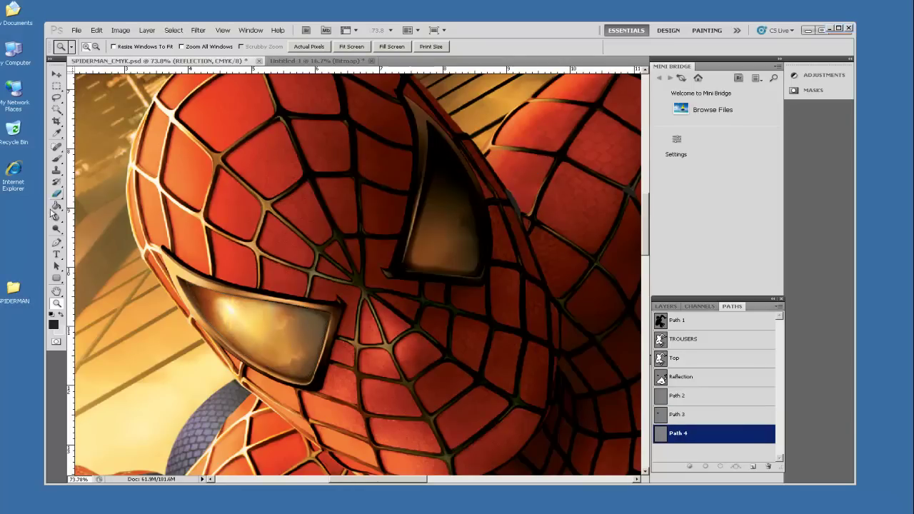
- Trace a closed Pen path around the inner edge of the mask's left eye lens
click(56, 243)
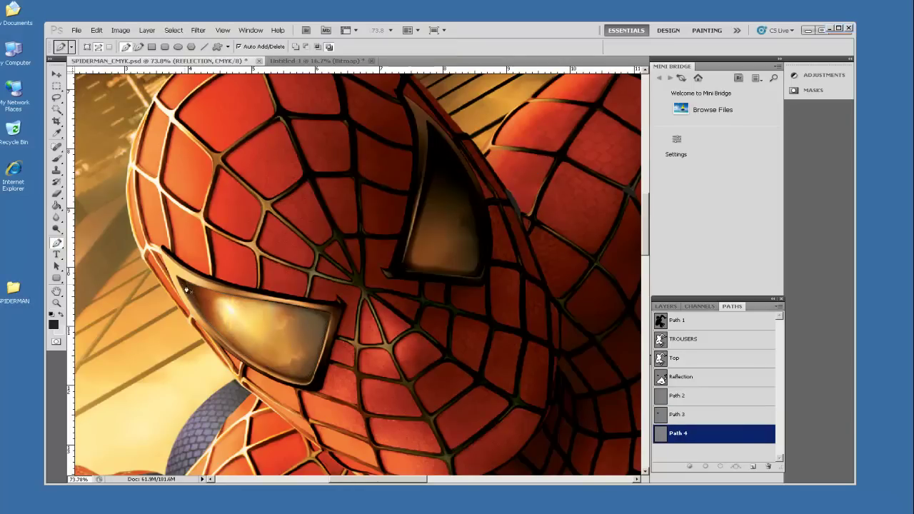
click(221, 294)
click(257, 303)
click(293, 307)
click(310, 381)
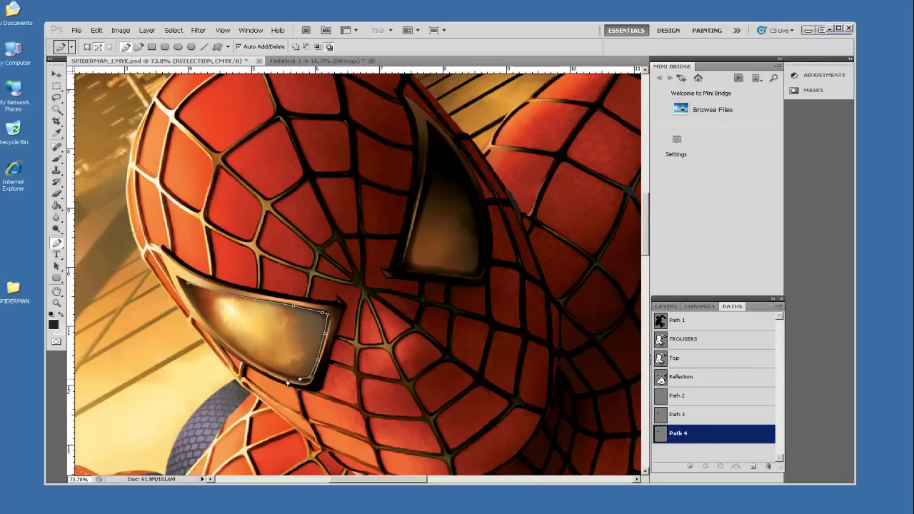
click(239, 356)
- Copy the eye lens path and switch to the Untitled-1 bitmap document
click(778, 309)
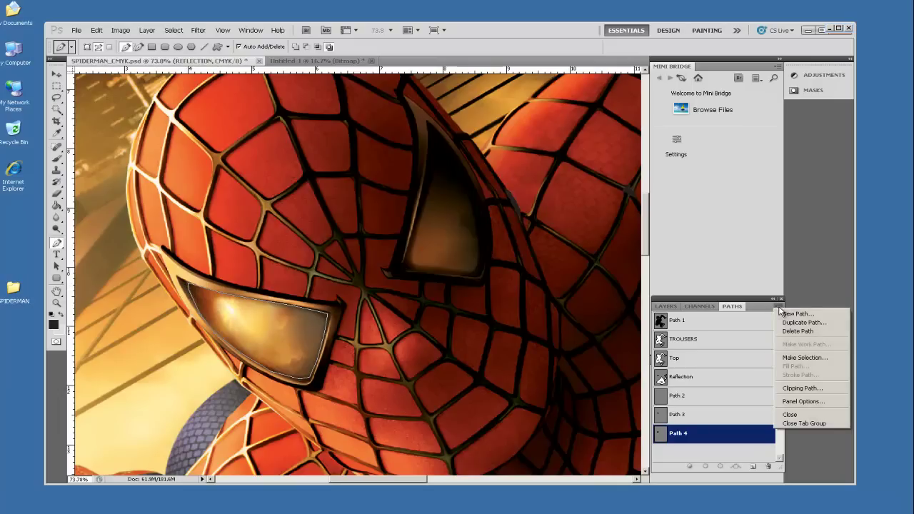
click(95, 32)
click(97, 31)
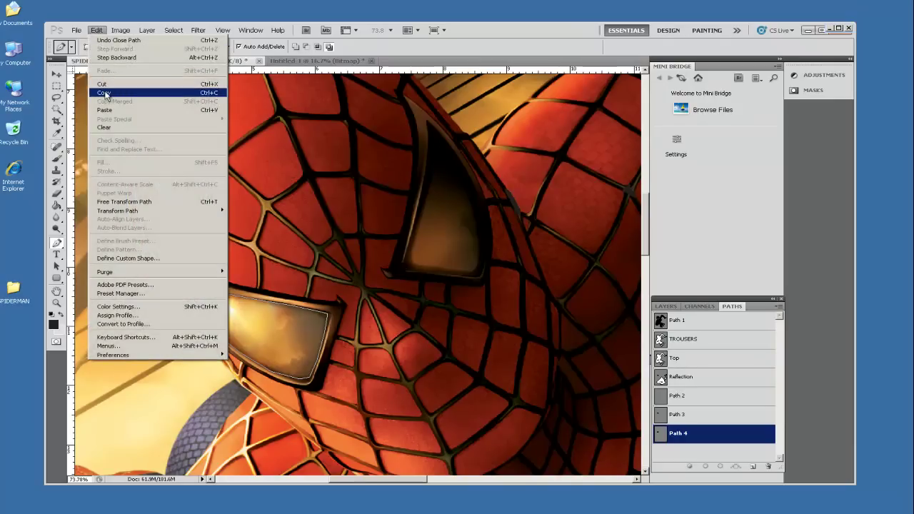
click(103, 93)
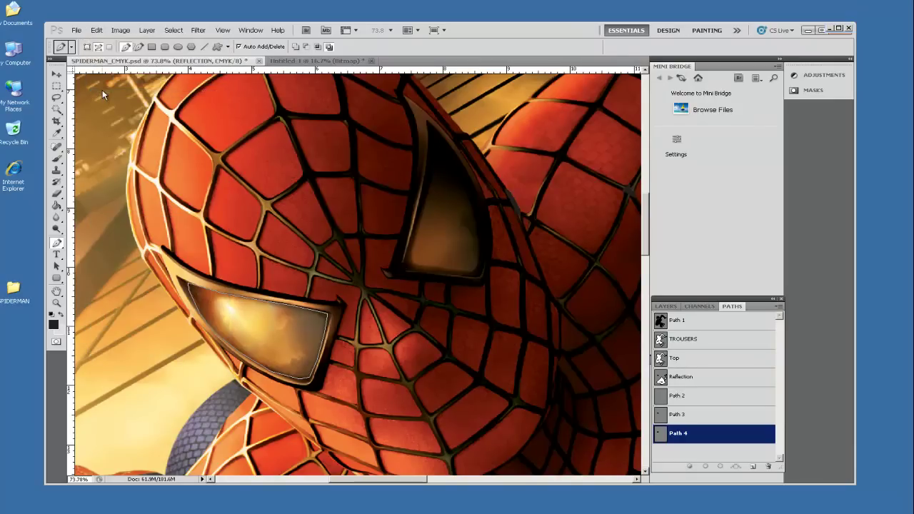
click(325, 62)
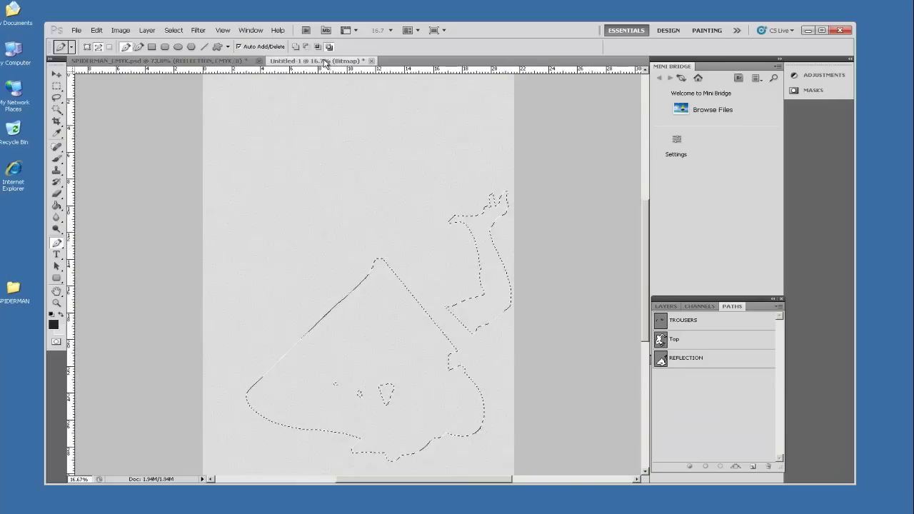
- Convert Untitled-1 from Bitmap back to Grayscale with a size ratio of 1
click(121, 31)
mouse_move(128, 41)
click(257, 50)
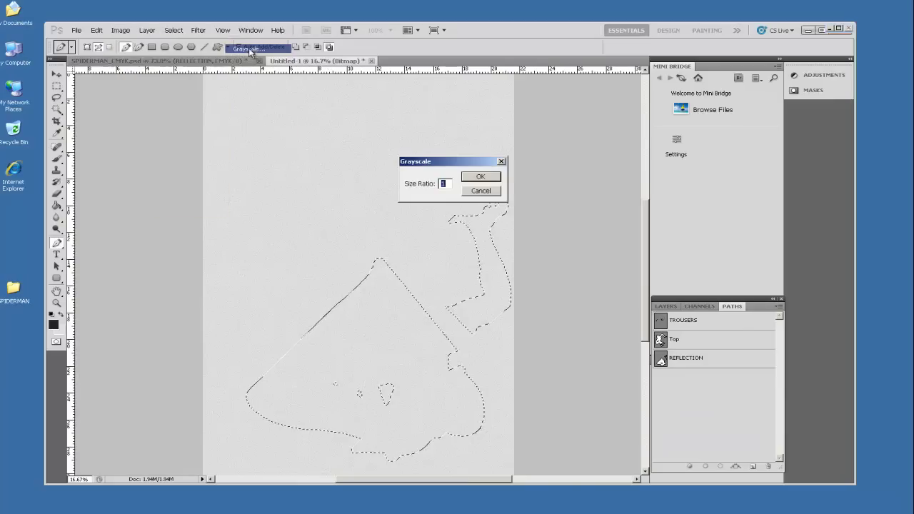
click(480, 176)
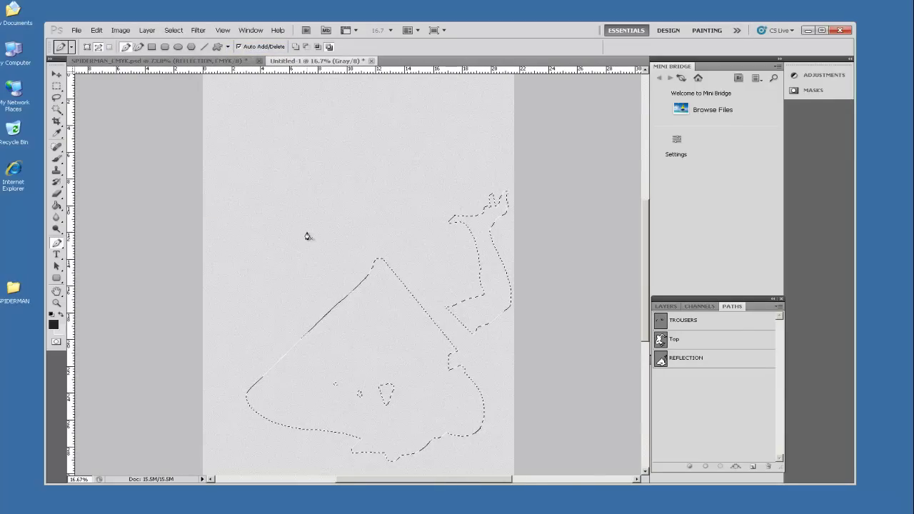
- Select the whole canvas and fill it with the background color in Normal mode at 100% opacity
click(174, 30)
click(181, 40)
key(shift+F5)
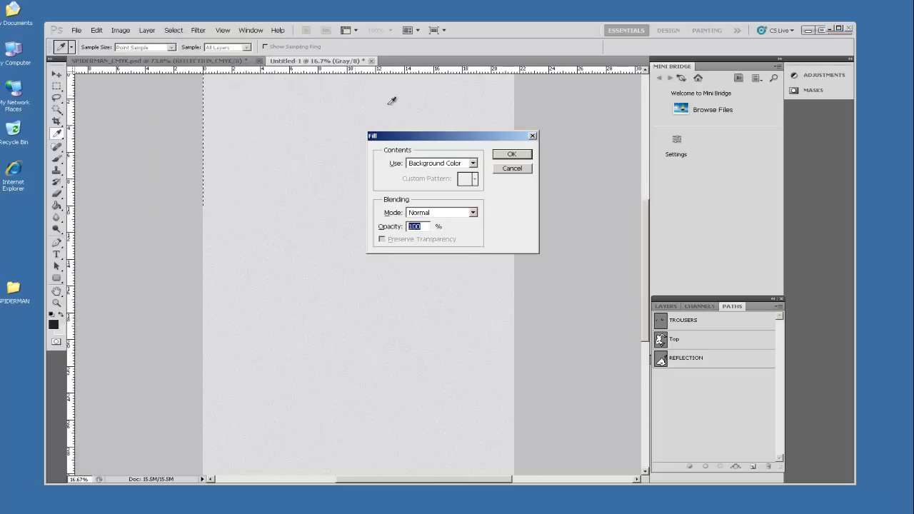
click(501, 156)
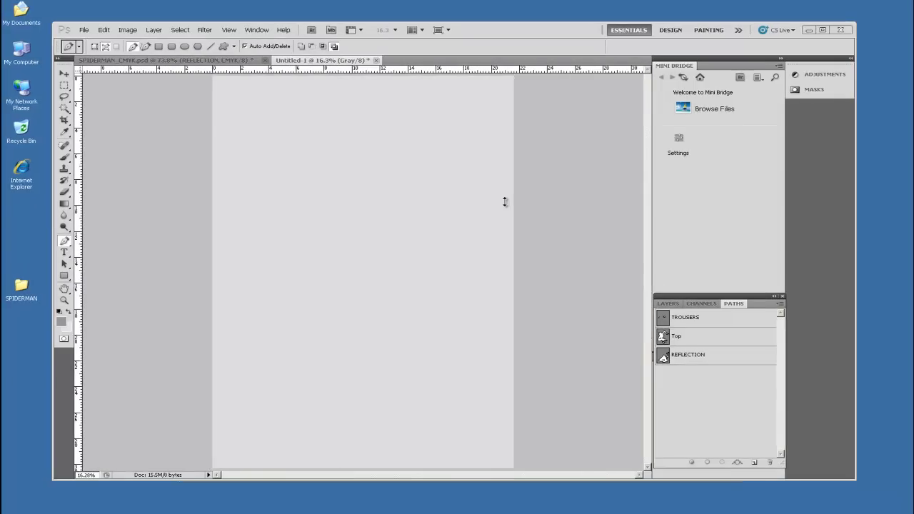
- Prepare the Gradient tool with a 50% K gray foreground color, with the whole Untitled-1 canvas selected
key(ctrl+a)
click(64, 204)
right_click(70, 207)
click(109, 203)
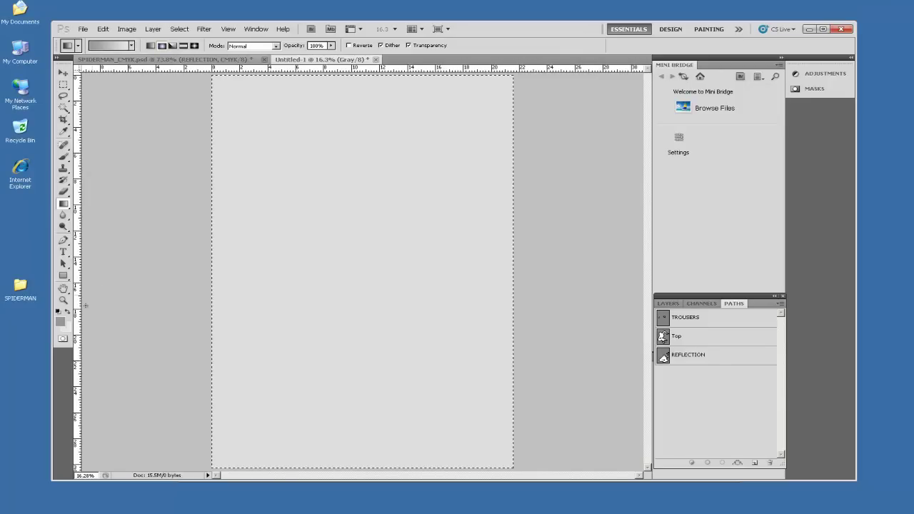
click(60, 321)
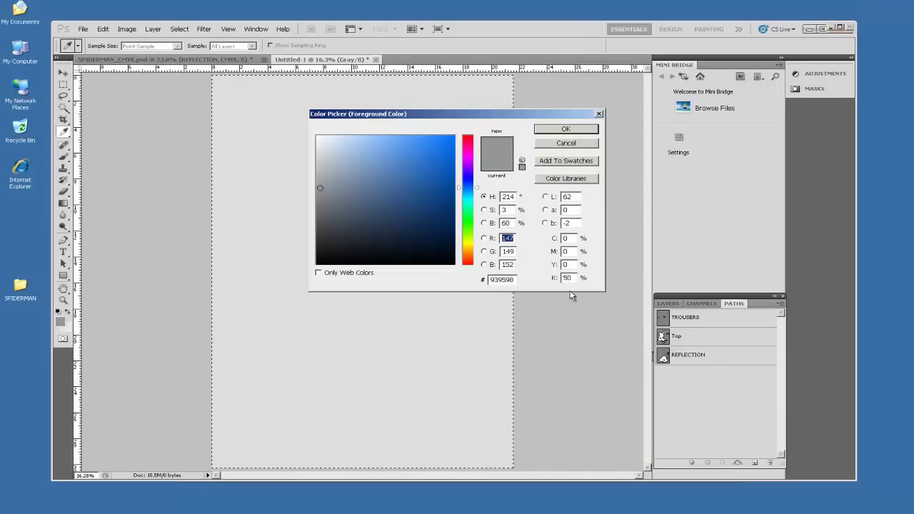
click(569, 278)
click(566, 130)
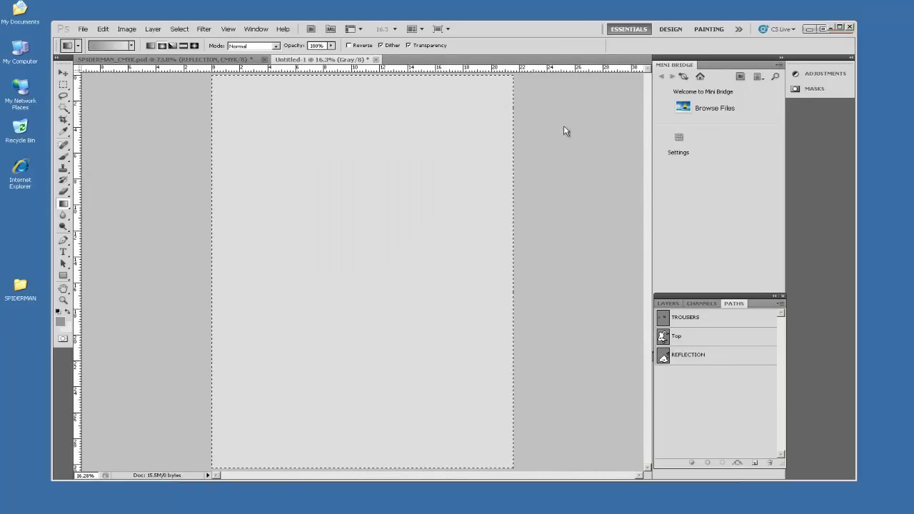
- Set the background color to 5% K gray
click(65, 325)
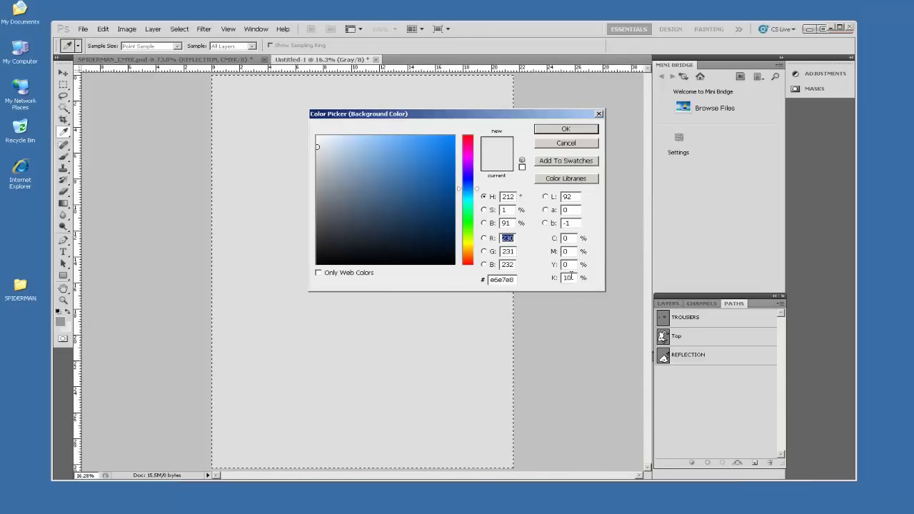
text(5)
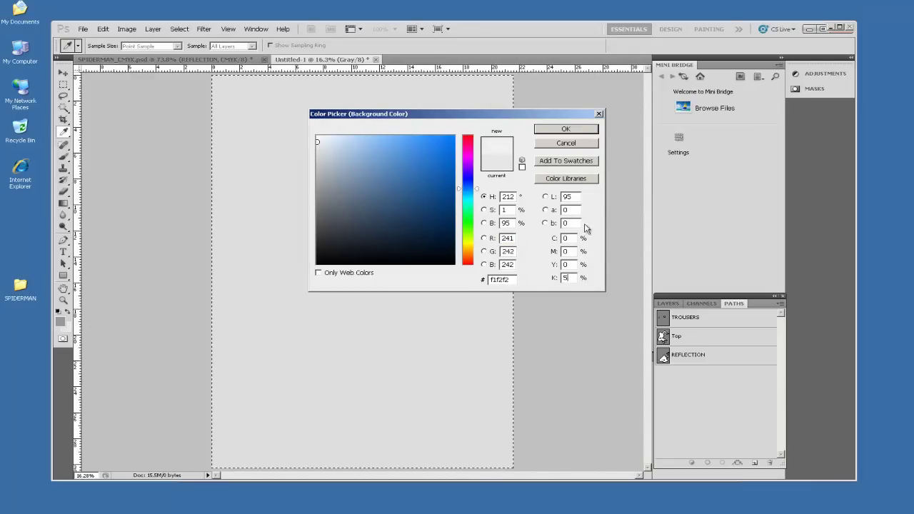
click(566, 130)
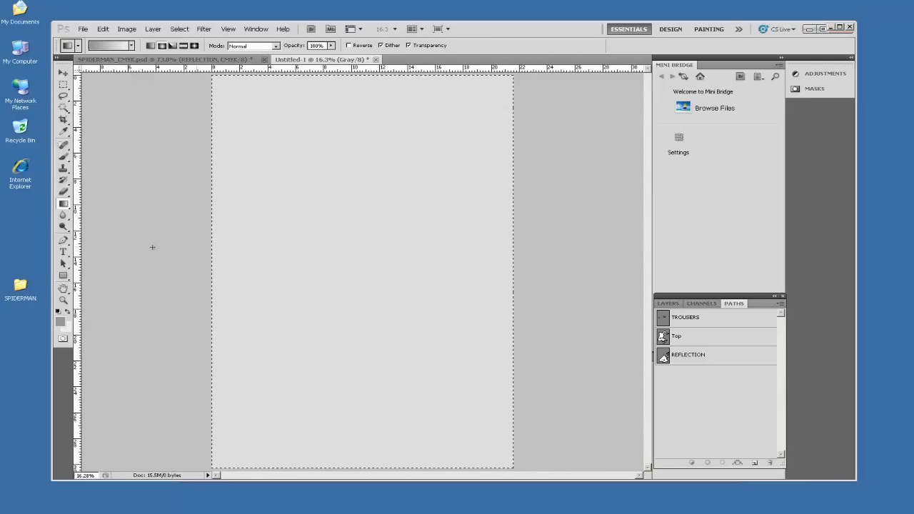
- Draw a radial gradient from the 50% gray foreground to the light gray background color in the upper middle of the Untitled-1 canvas
click(63, 300)
drag(250, 173, 498, 341)
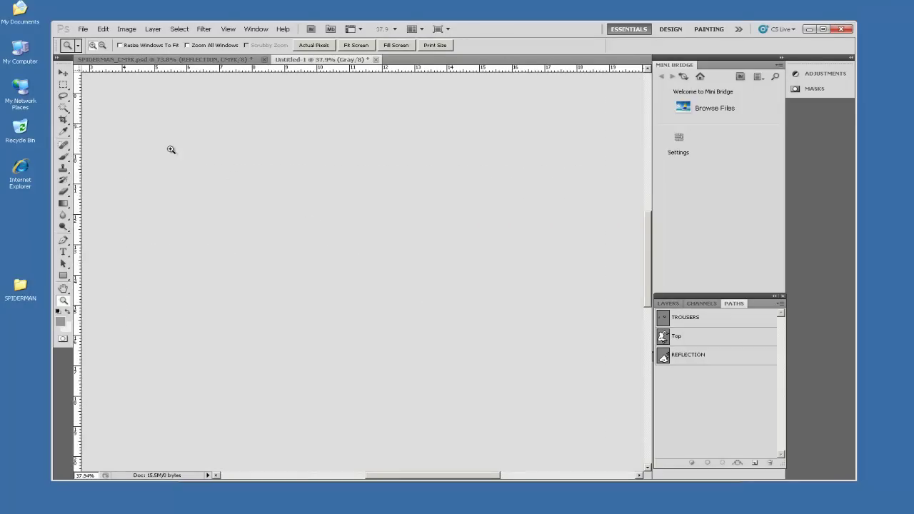
click(556, 413)
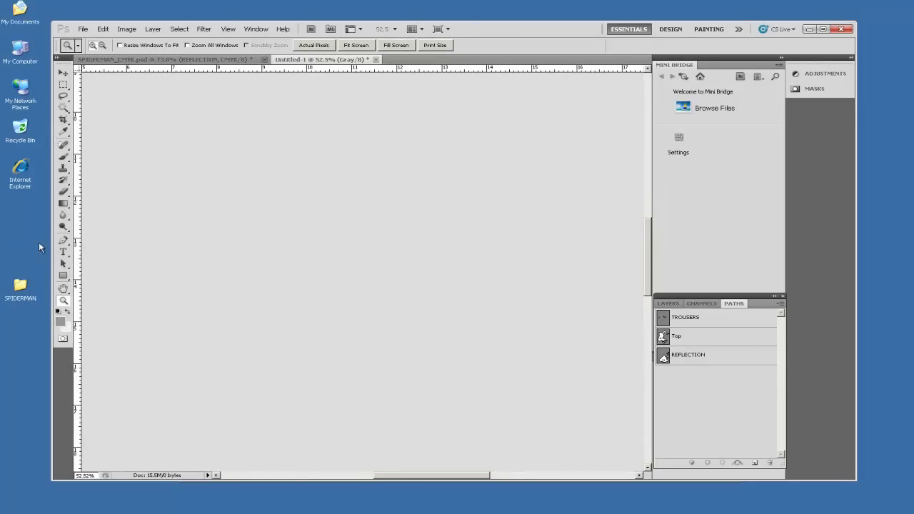
click(63, 204)
click(93, 203)
drag(264, 202, 451, 377)
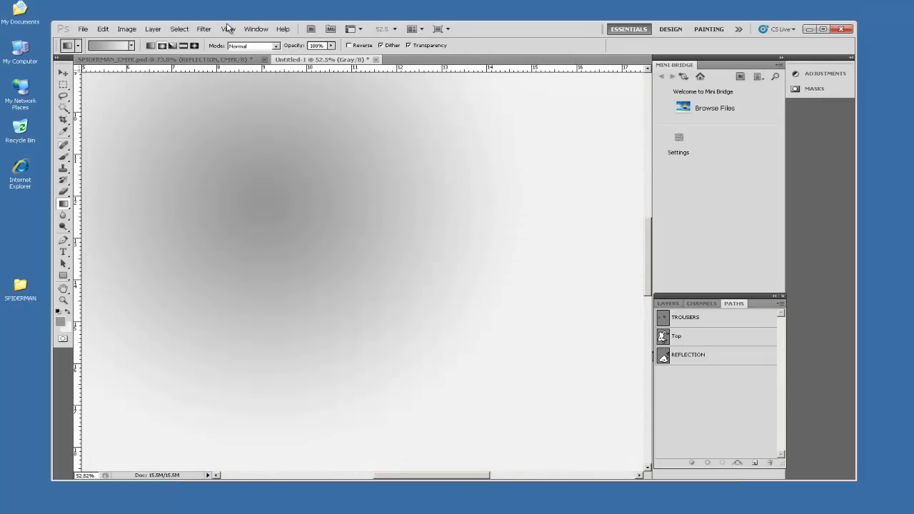
- Convert the gradient document to Bitmap mode at 400 pixels/inch output using Diffusion Dither
click(228, 28)
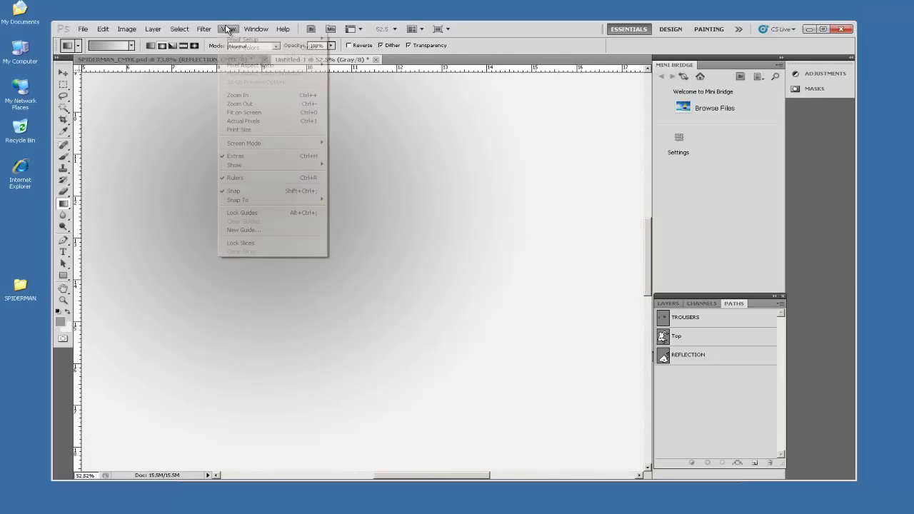
click(250, 113)
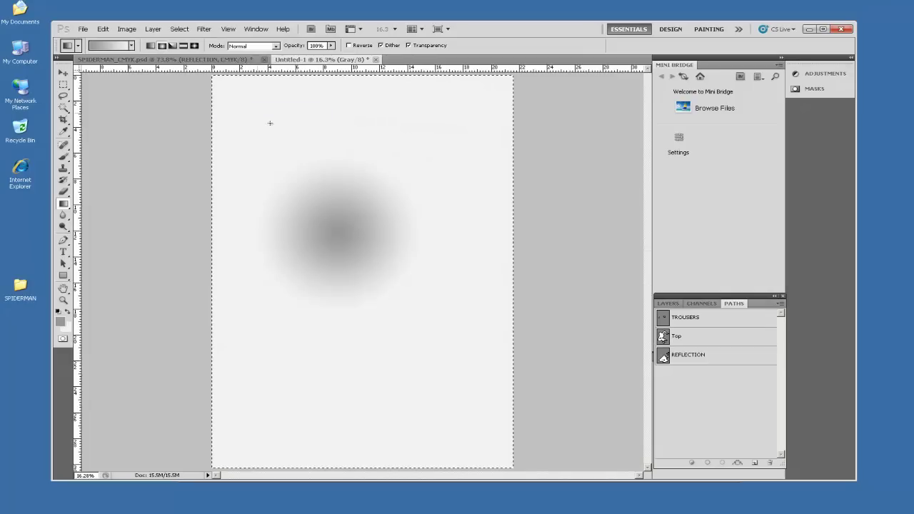
click(153, 30)
mouse_move(133, 32)
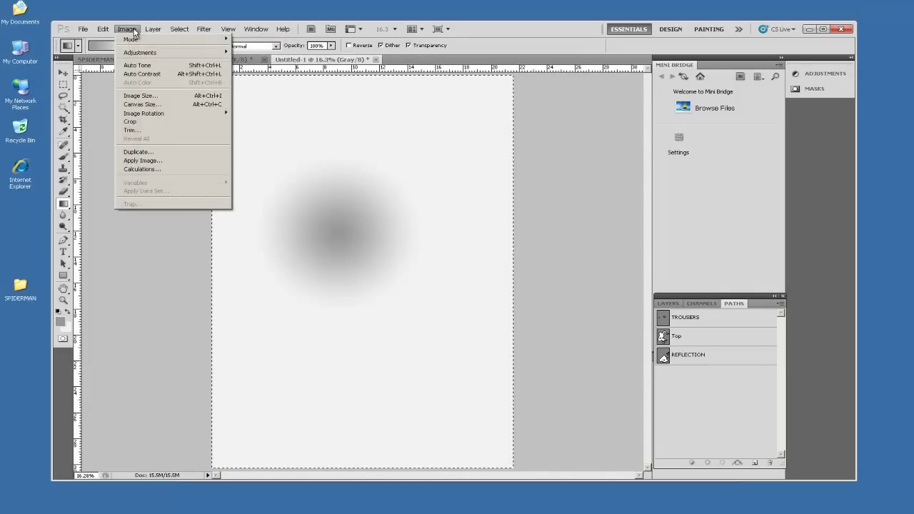
click(243, 41)
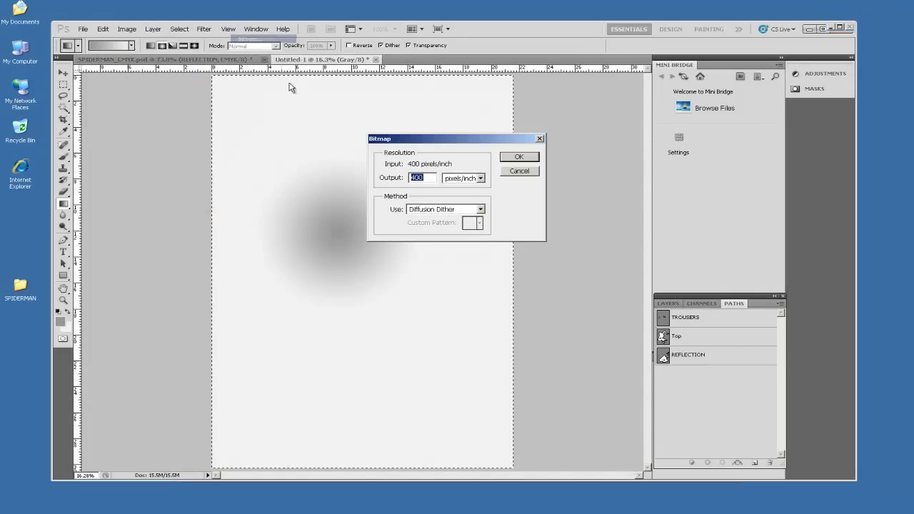
click(520, 158)
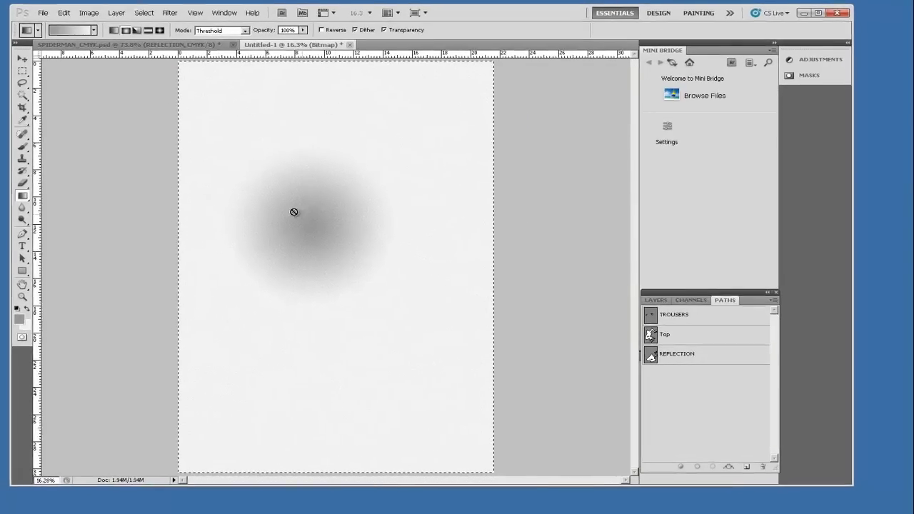
- Paste the eye lens path into the bitmap and shift the dithered gradient left so its dark area lies under the path
click(64, 13)
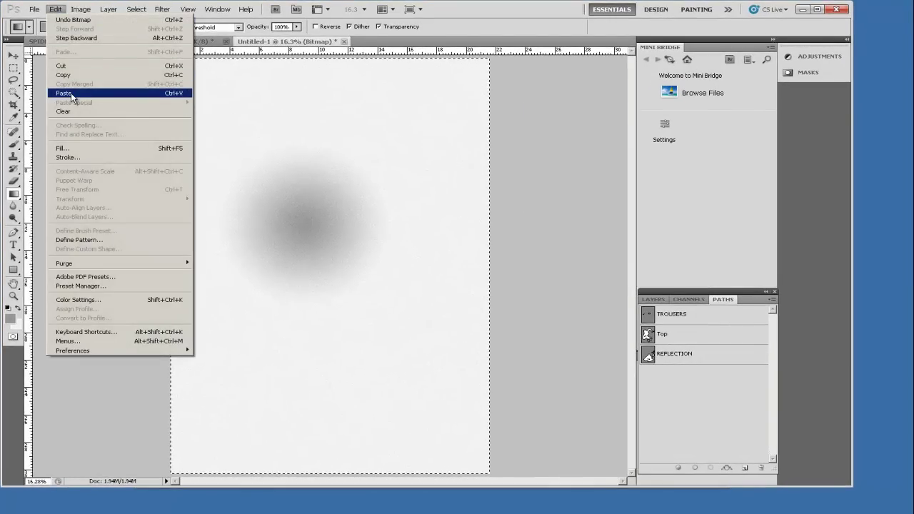
click(63, 93)
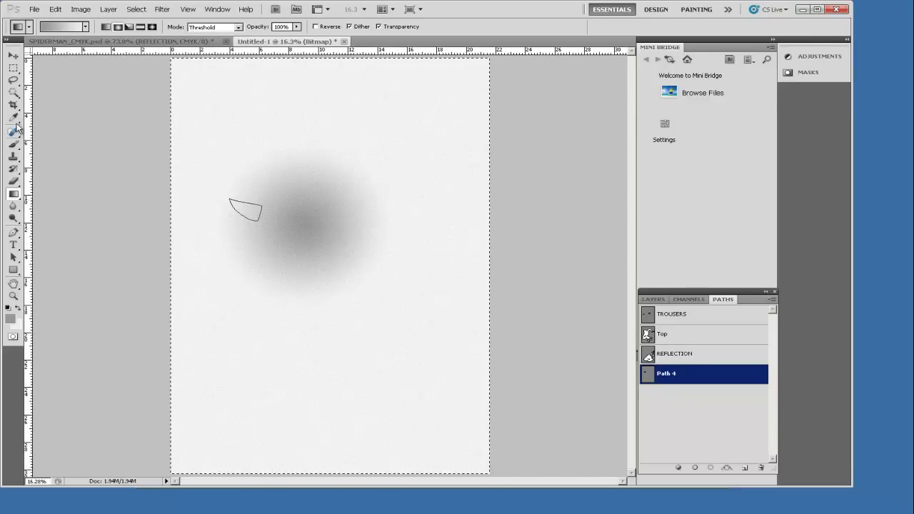
click(13, 56)
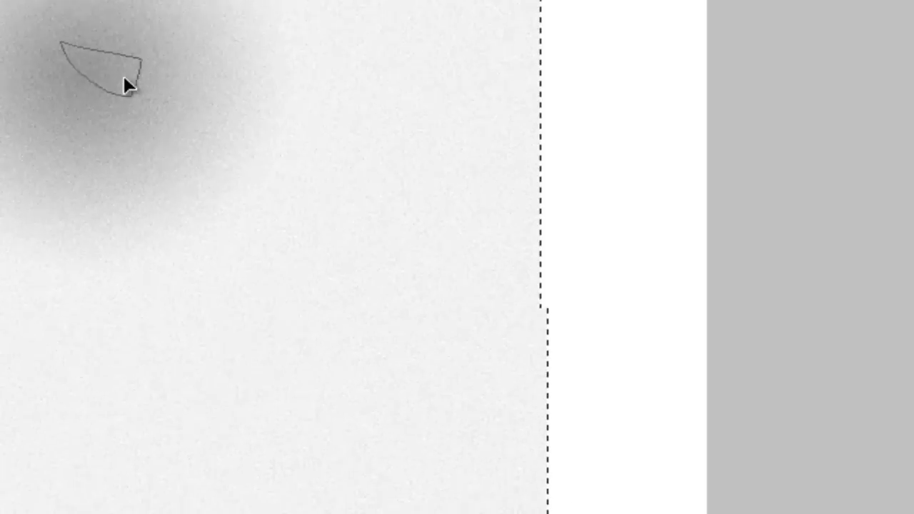
mouse_move(123, 84)
mouse_down()
mouse_move(90, 86)
mouse_move(112, 95)
mouse_move(188, 91)
mouse_move(163, 102)
mouse_move(184, 102)
mouse_move(190, 115)
mouse_move(180, 97)
mouse_up()
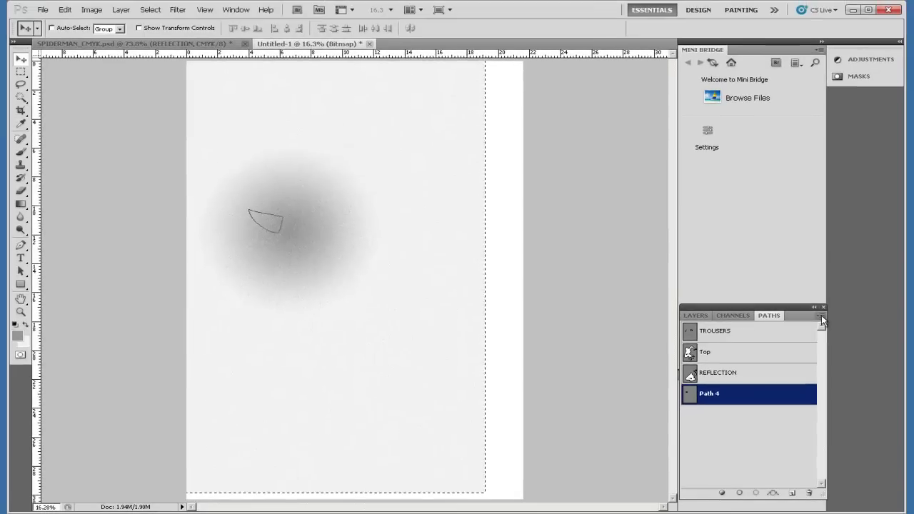
- Make a new anti-aliased selection from the pasted eye path with a feather radius of 0 pixels
click(821, 315)
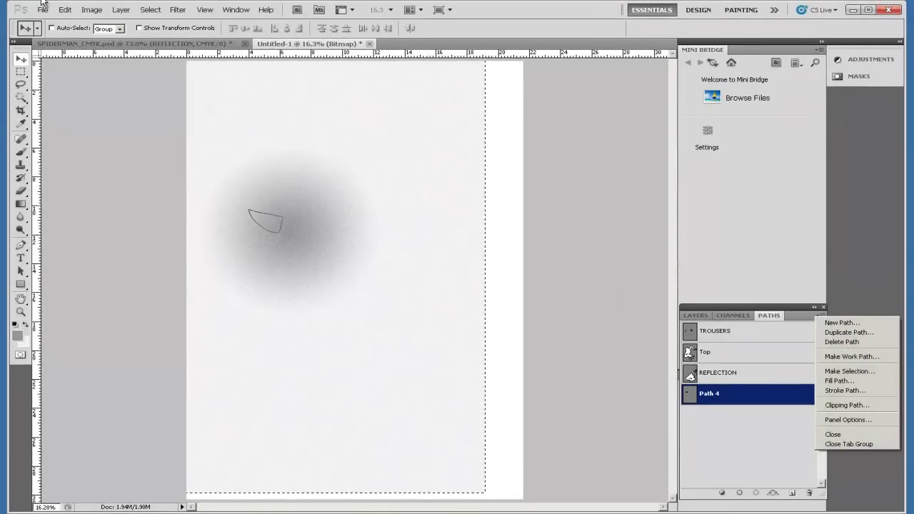
click(66, 13)
click(65, 12)
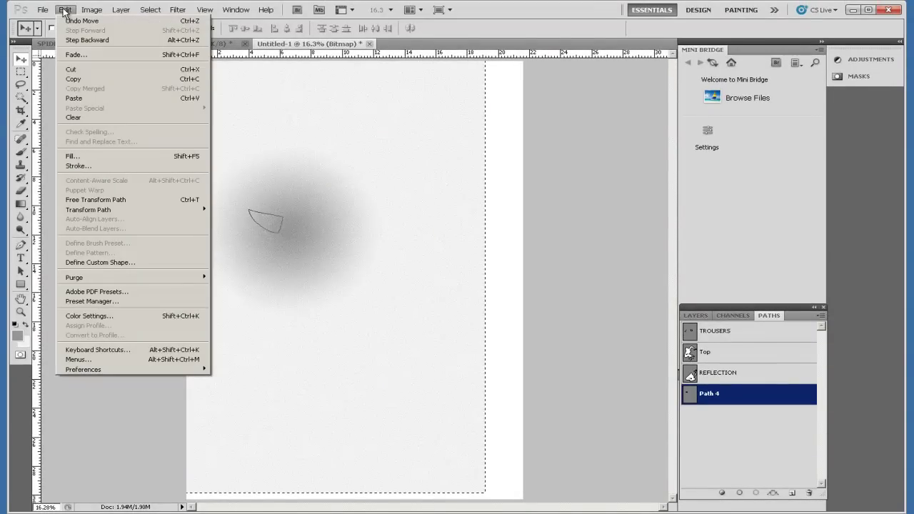
click(821, 315)
click(843, 371)
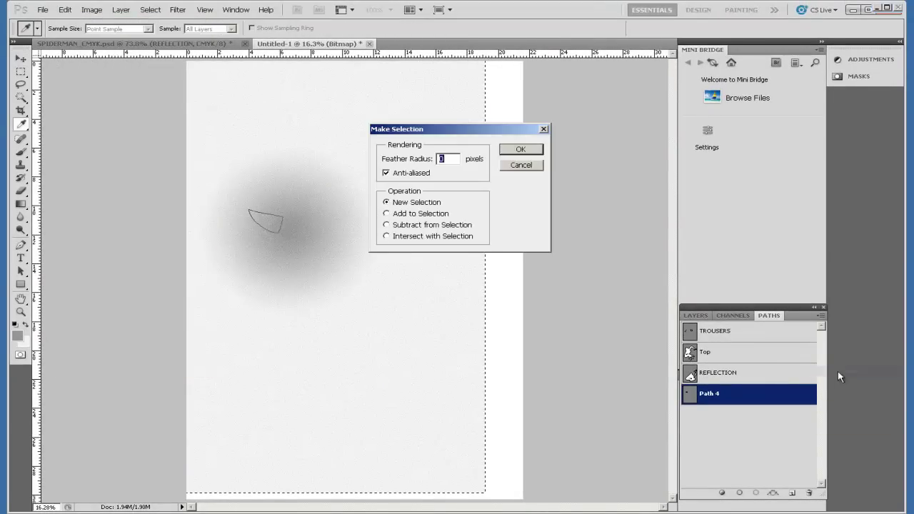
click(522, 152)
key(v)
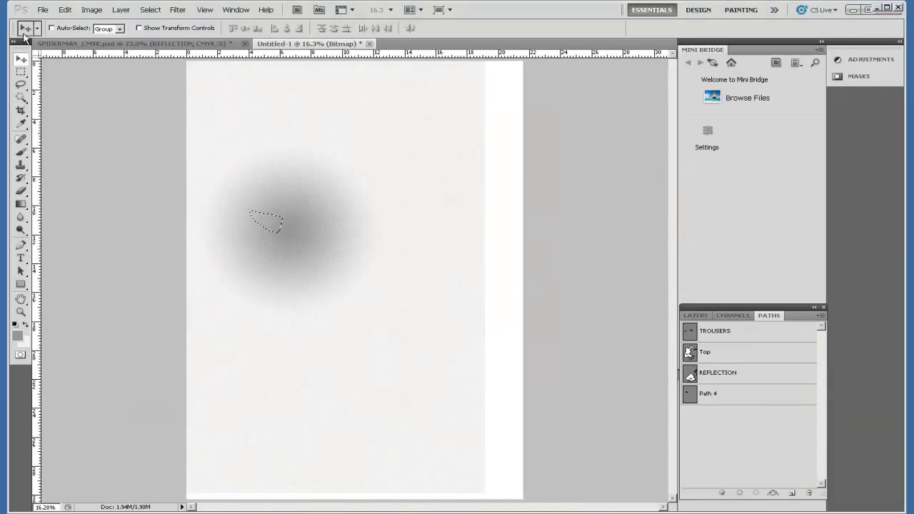
- Copy the selected dither texture into SPIDERMAN_CMYK.psd and position it over the lower-left eye lens
click(65, 10)
click(73, 79)
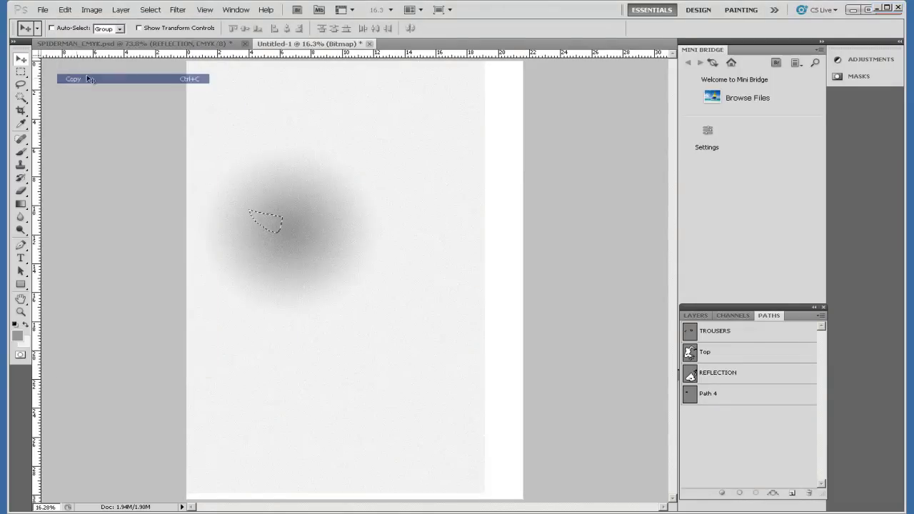
click(116, 44)
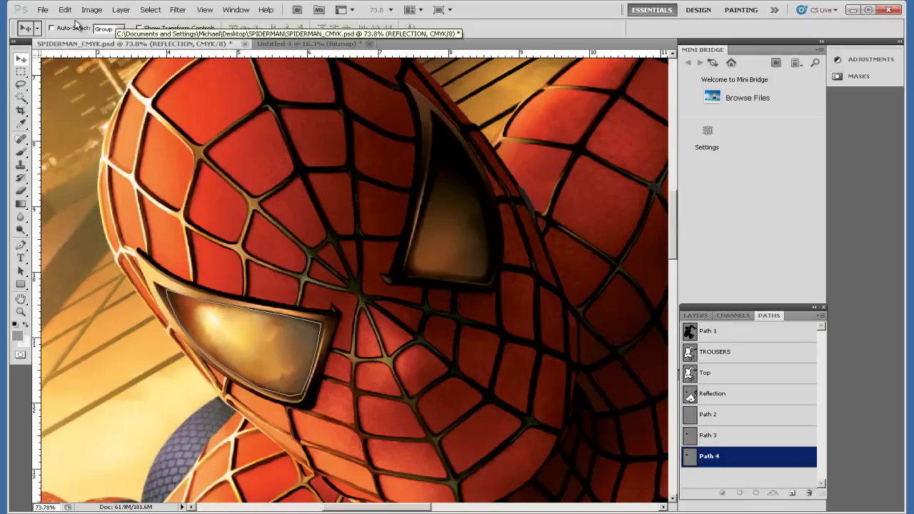
click(94, 10)
mouse_move(65, 10)
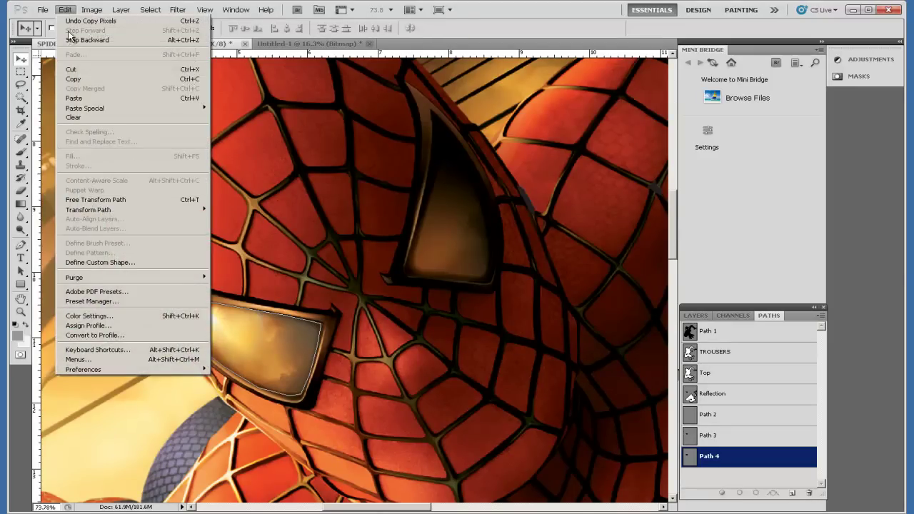
click(93, 98)
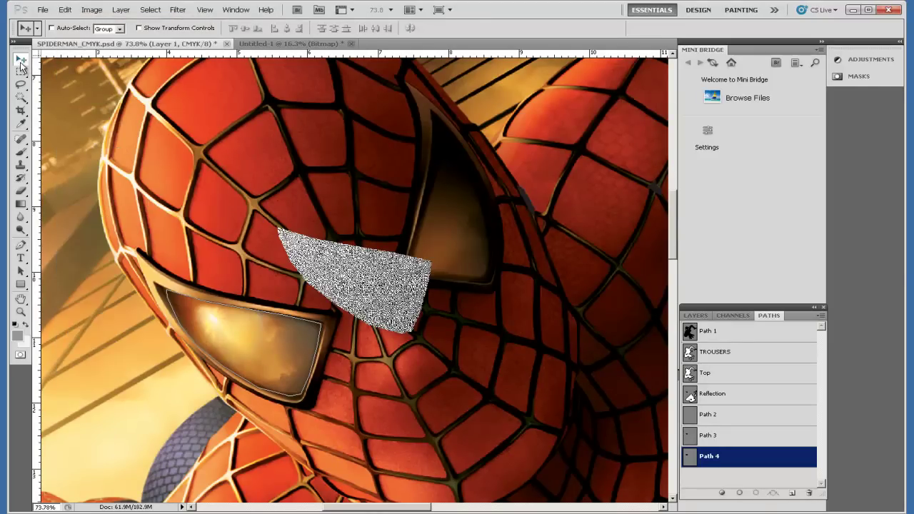
drag(380, 284, 287, 334)
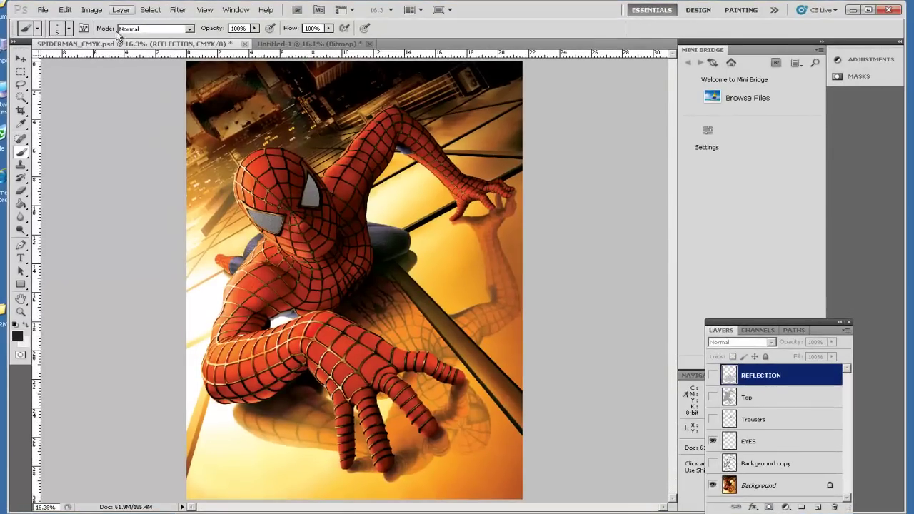
- Send the REFLECTION layer to the back, just above the Background, and make it visible
click(149, 10)
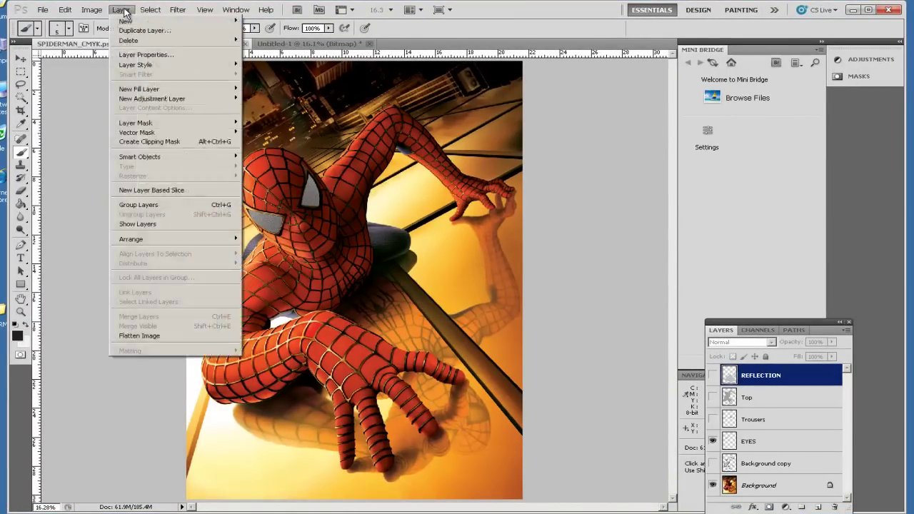
key(ctrl+shift+bracketleft)
click(713, 465)
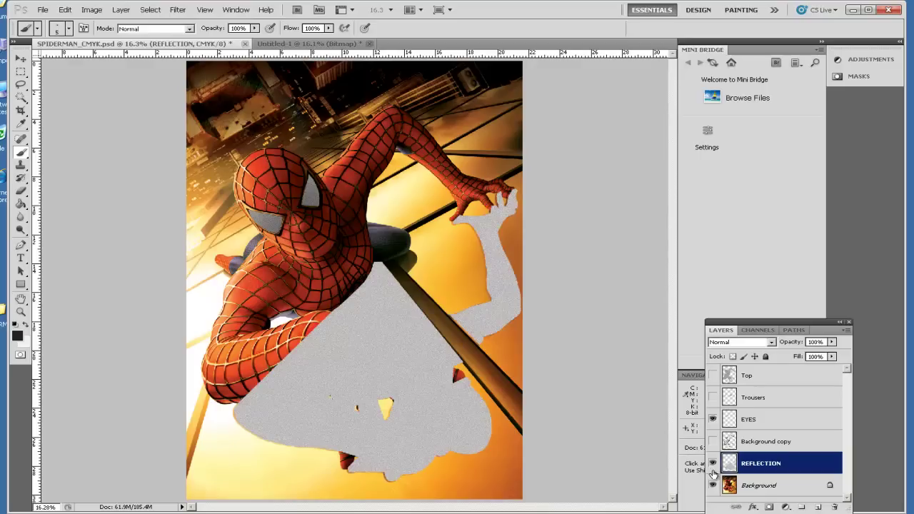
- Make the Top and Trousers layers visible
click(729, 376)
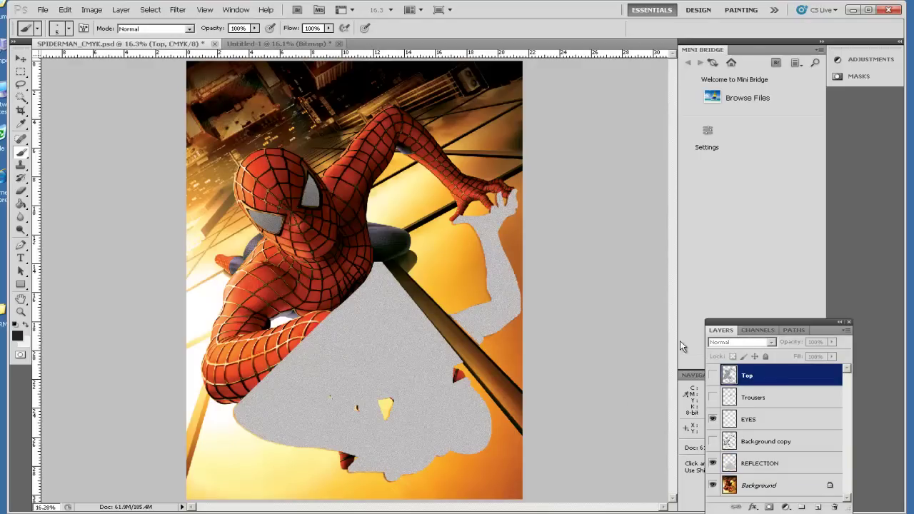
click(712, 376)
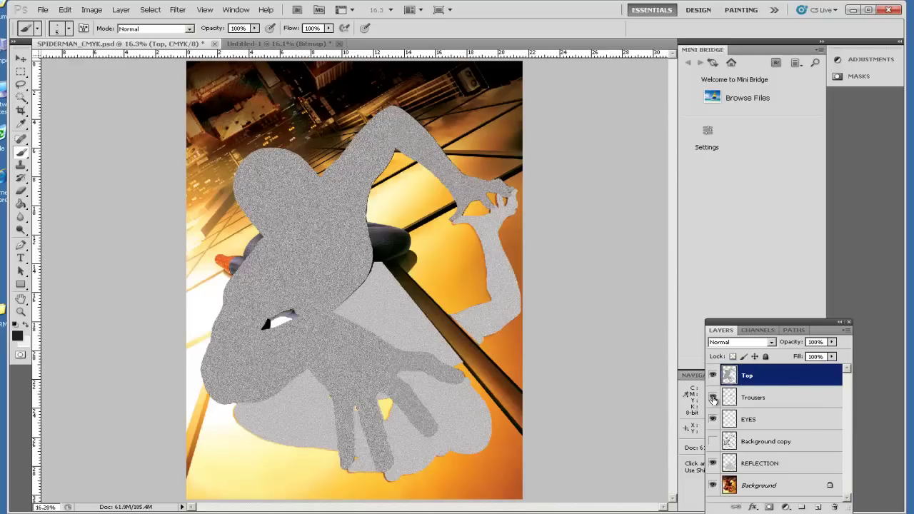
click(713, 398)
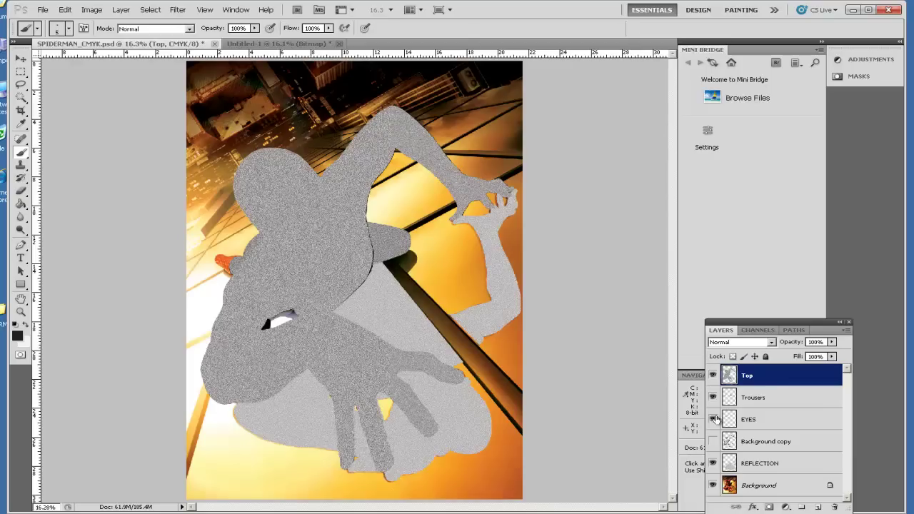
- Bring the EYES layer to the front of the layer stack
click(729, 421)
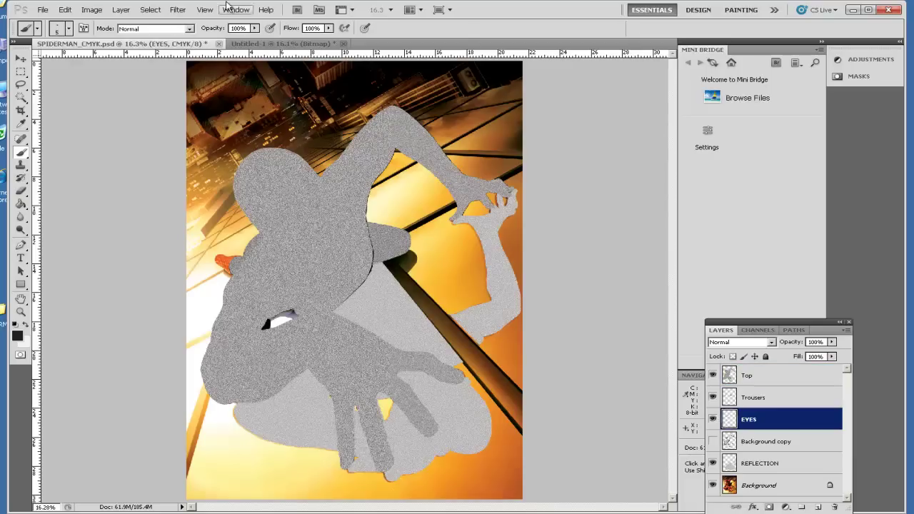
click(123, 10)
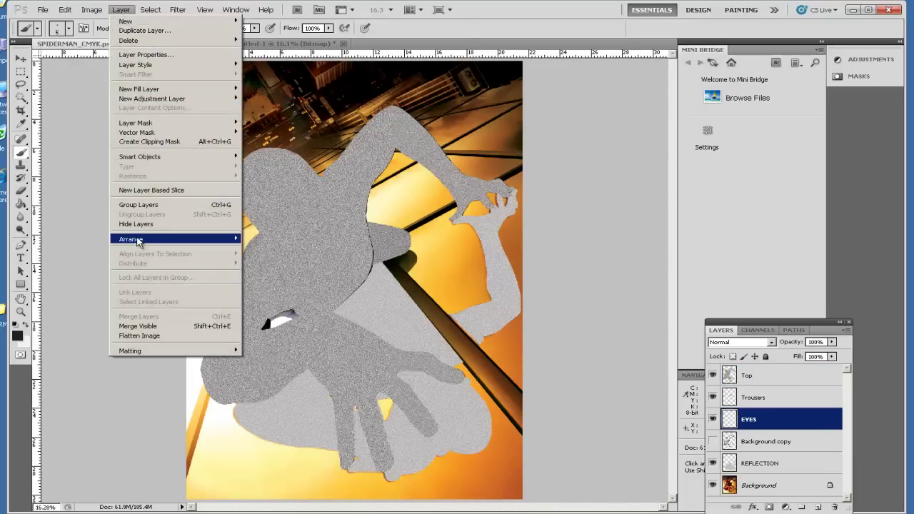
mouse_move(140, 240)
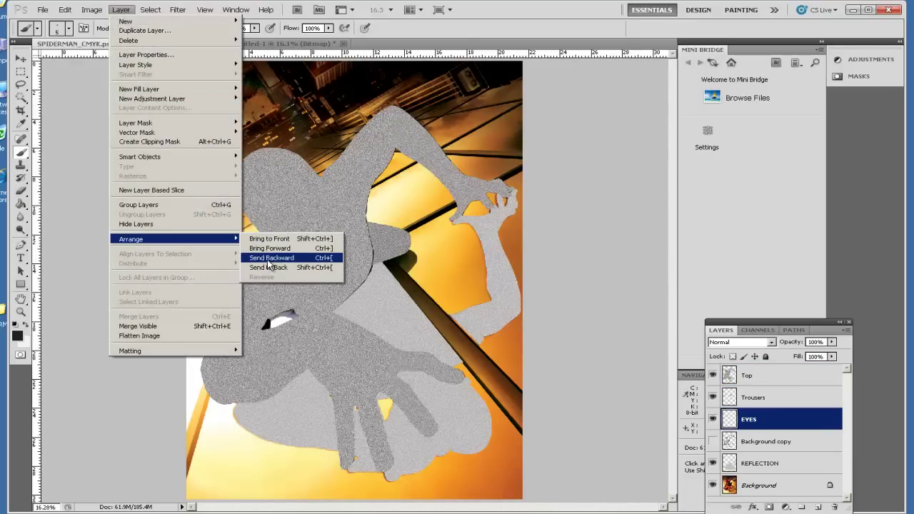
click(272, 240)
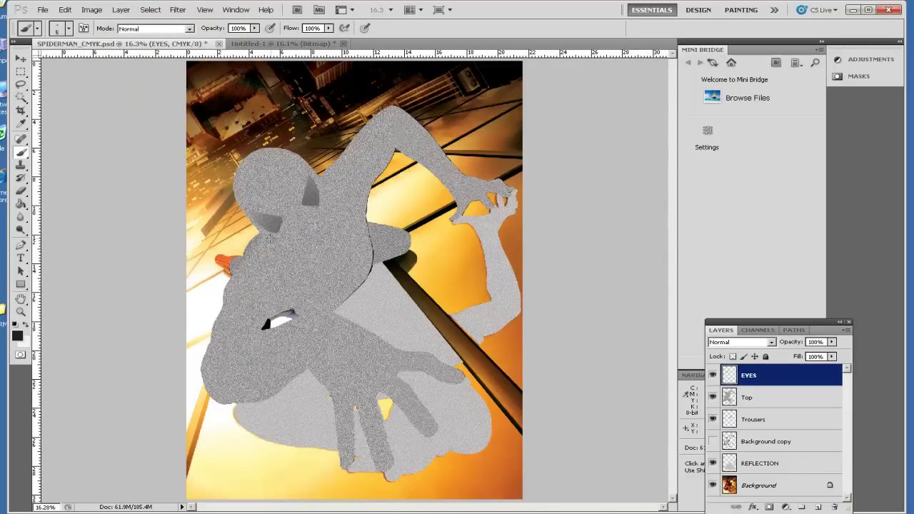
- Bring the Background copy layer with the black web lines to the front of the layer stack and make it visible
click(729, 443)
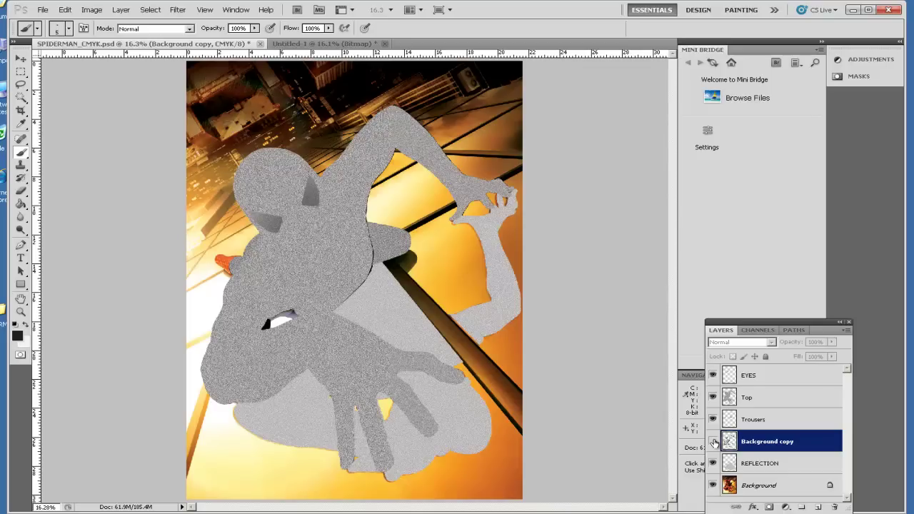
click(121, 9)
mouse_move(147, 239)
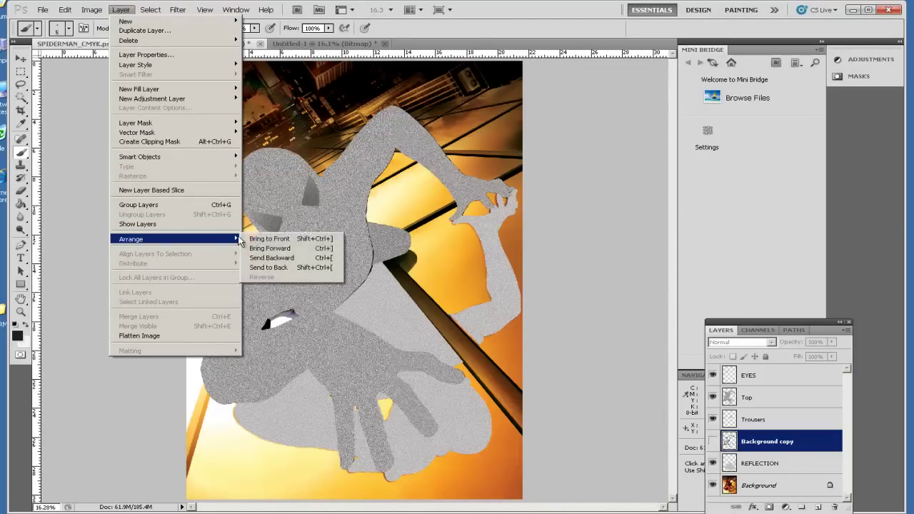
click(276, 239)
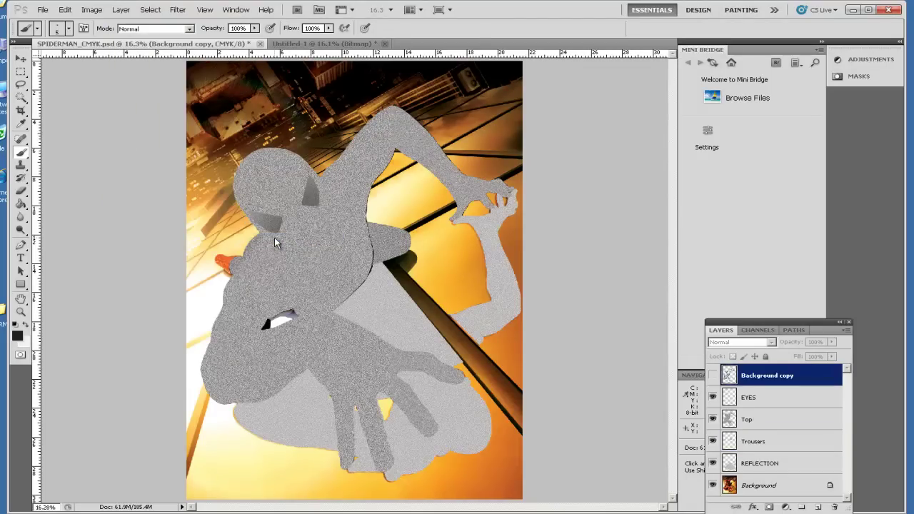
click(713, 376)
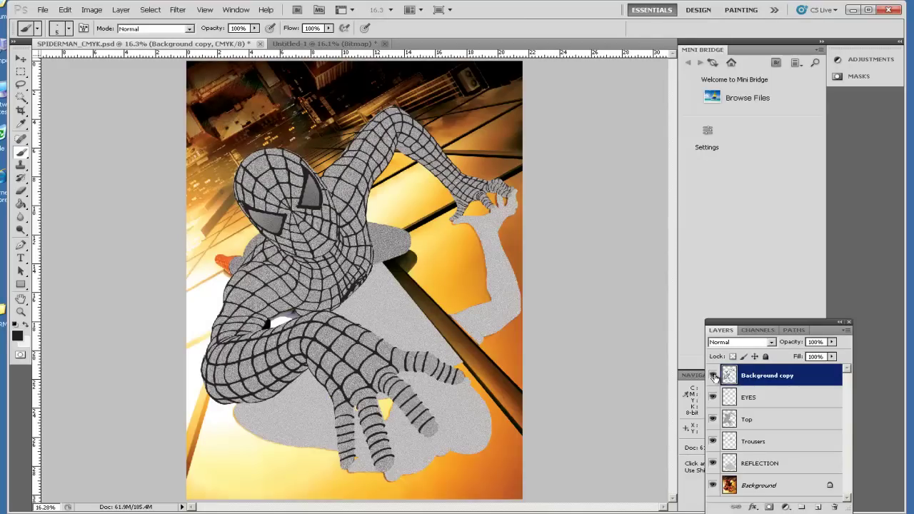
- Hide the Background layer and save the layered document over SPIDERMAN_CMYK.psd in Photoshop format with Maximize Compatibility on
click(713, 486)
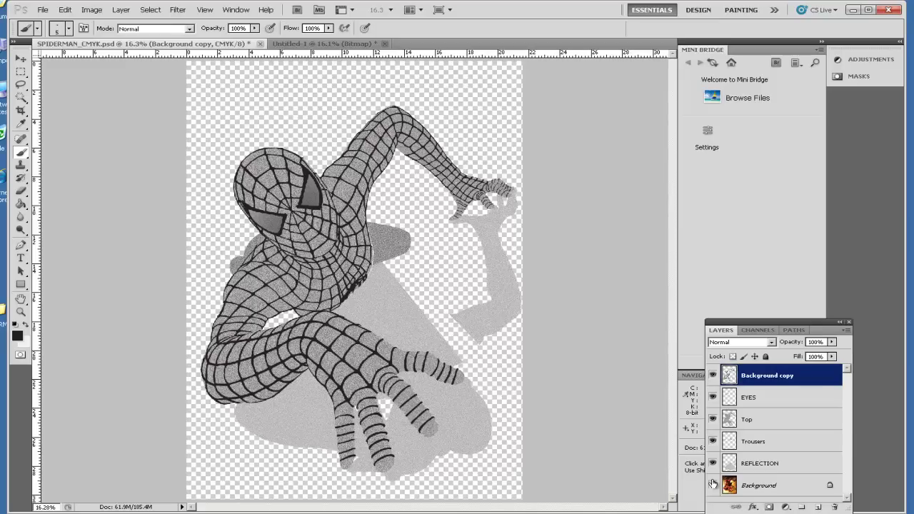
click(44, 11)
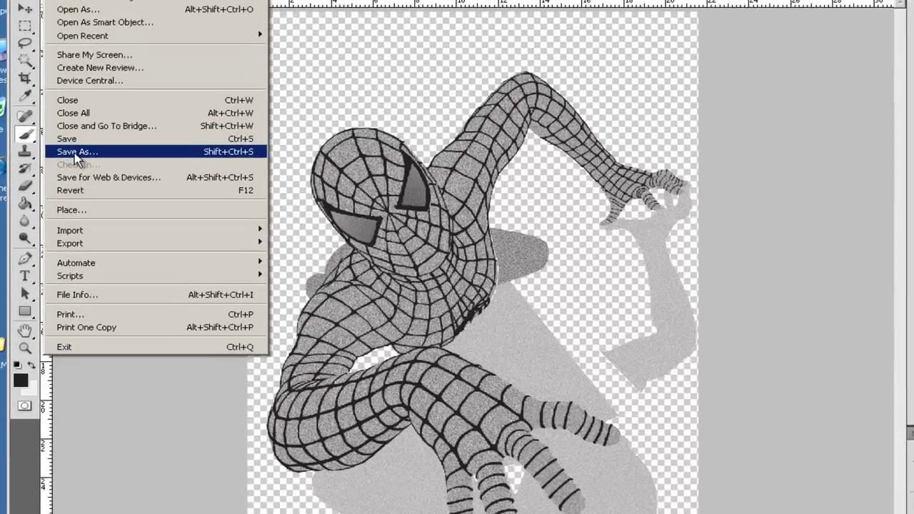
click(61, 165)
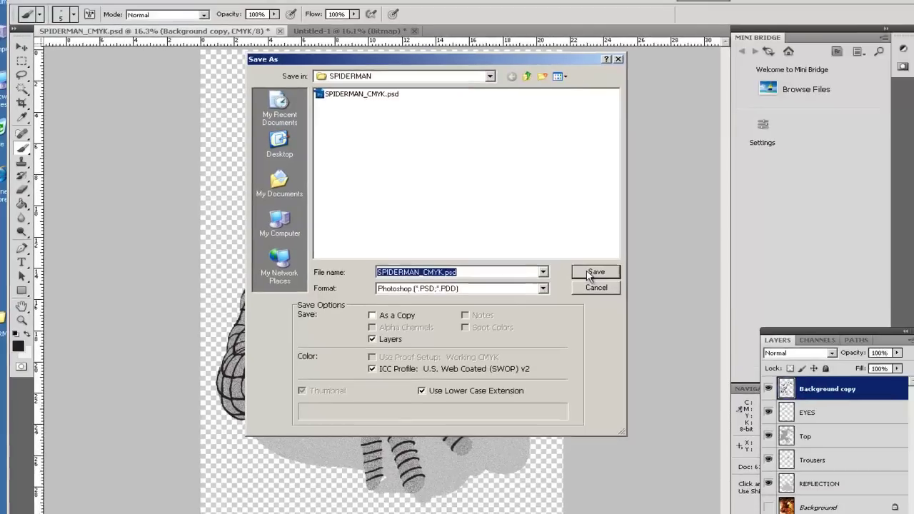
click(773, 294)
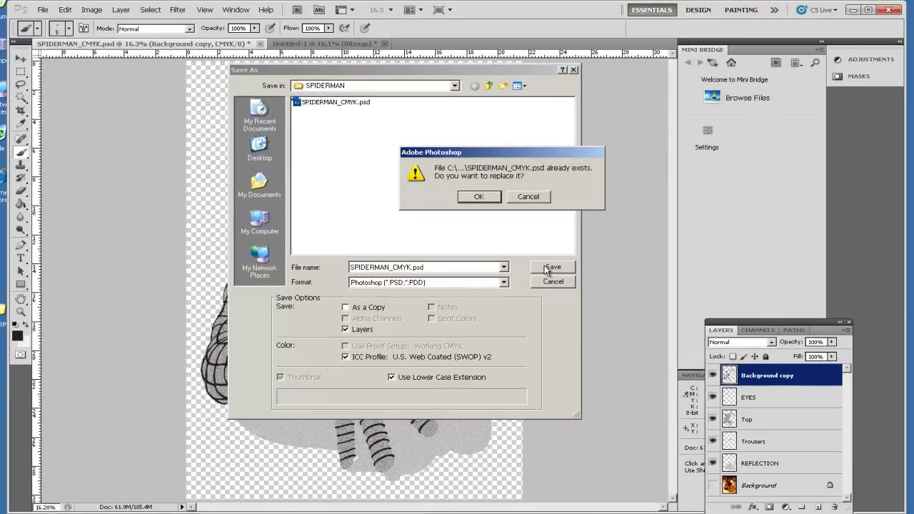
click(483, 199)
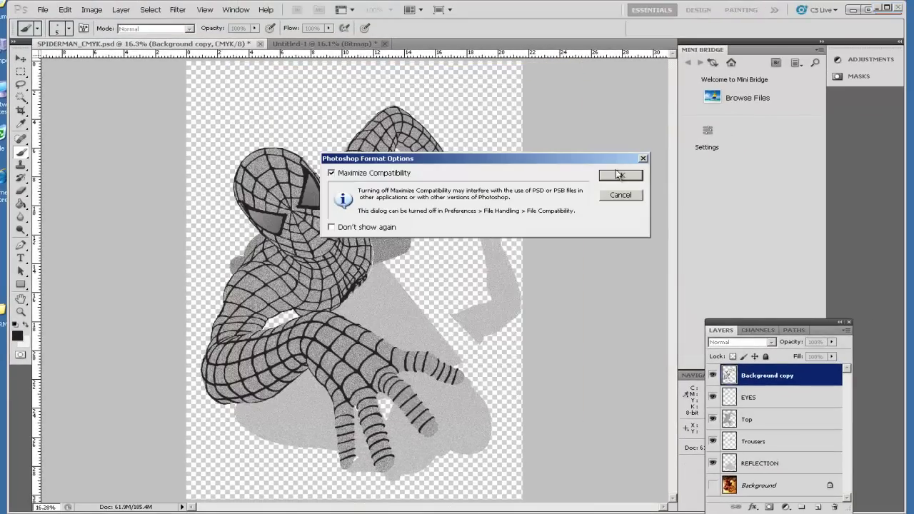
click(620, 177)
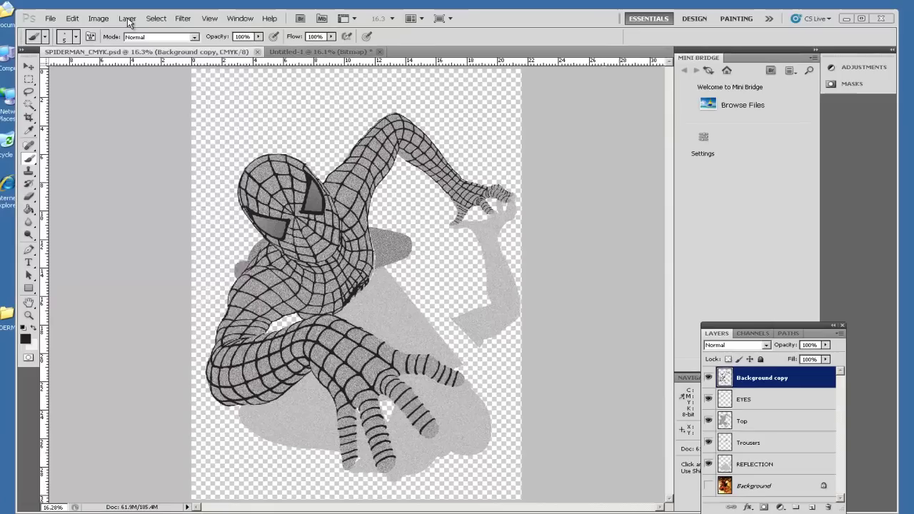
- Flatten the image, discarding the hidden Background layer, and convert it to Grayscale mode
click(130, 16)
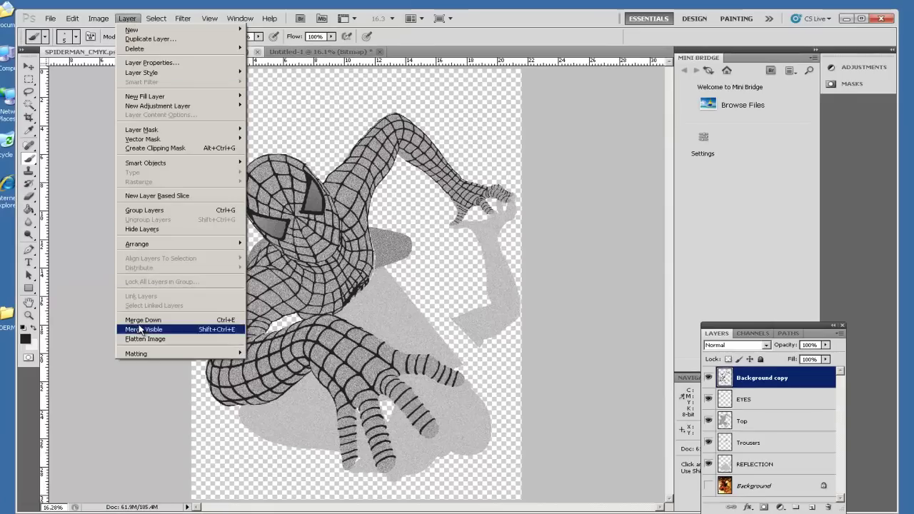
click(149, 338)
click(457, 203)
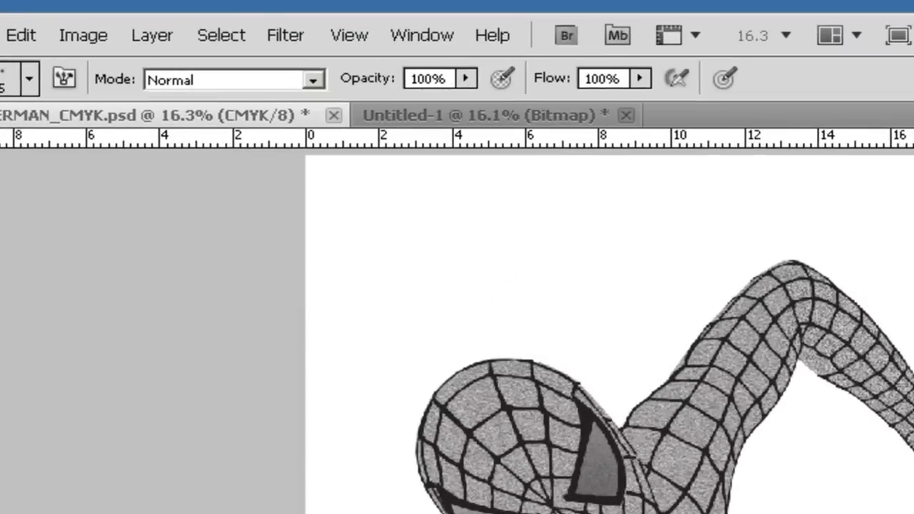
click(92, 34)
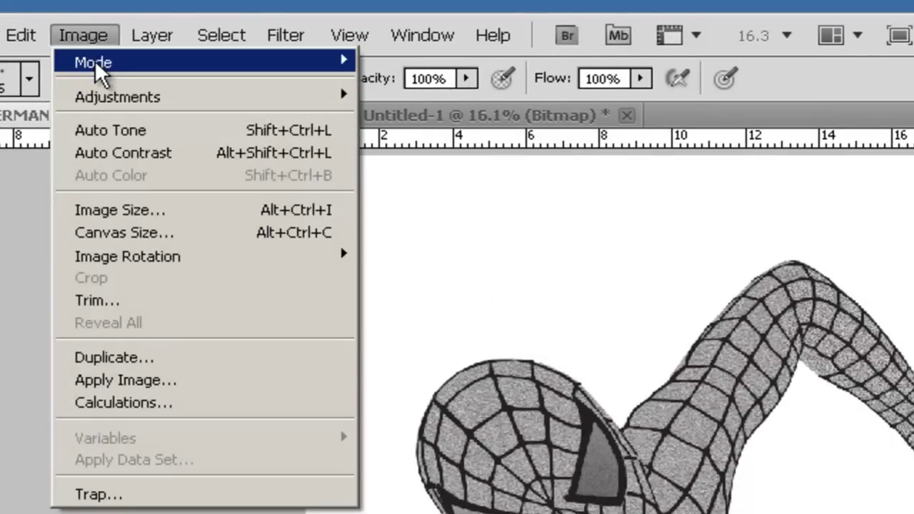
mouse_move(230, 64)
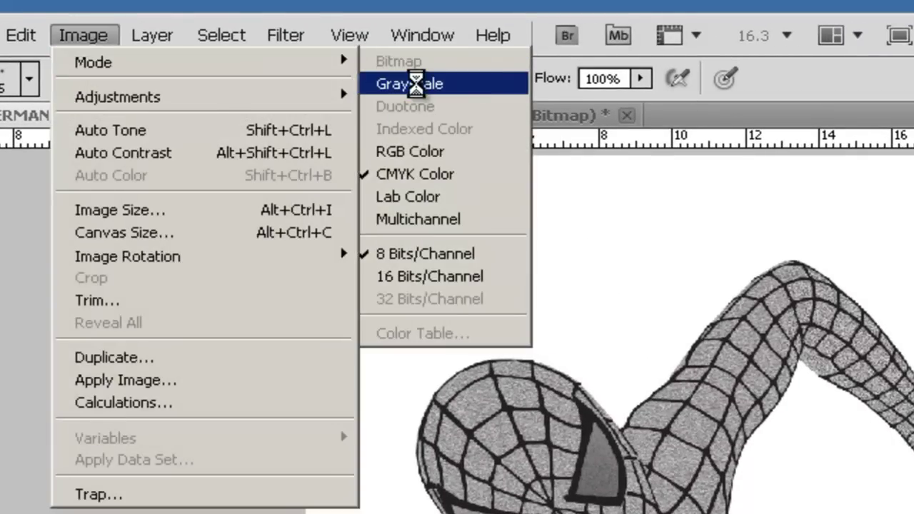
click(417, 84)
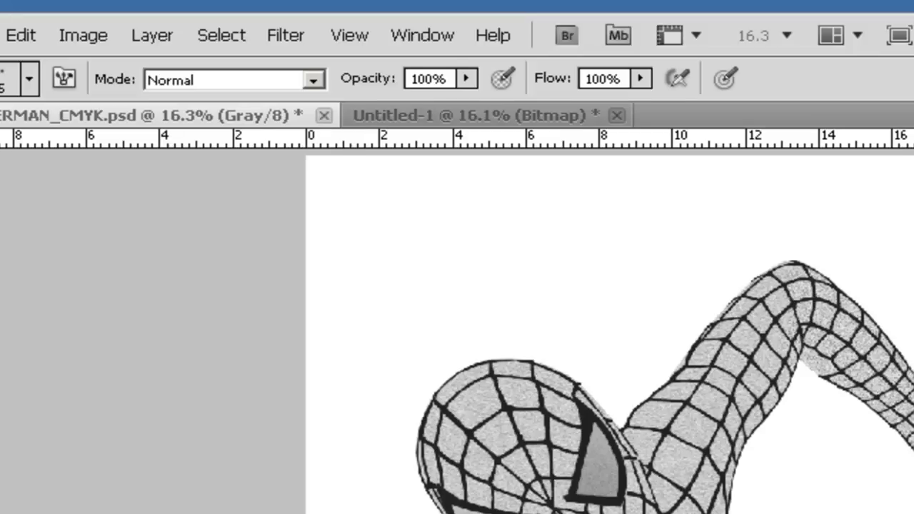
- Save the flattened grayscale image as a JPEG named SPIDERMAN_EMBOSS.jpg in the SPIDERMAN folder
click(40, 10)
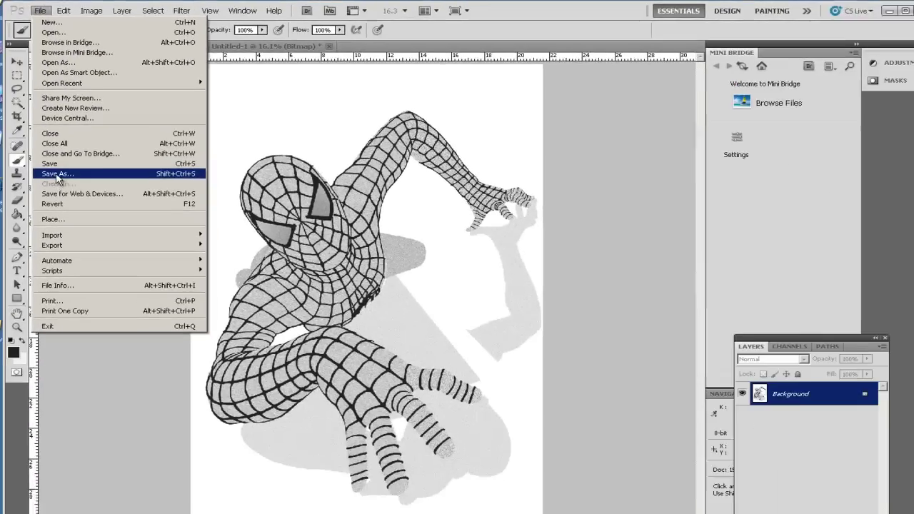
click(57, 175)
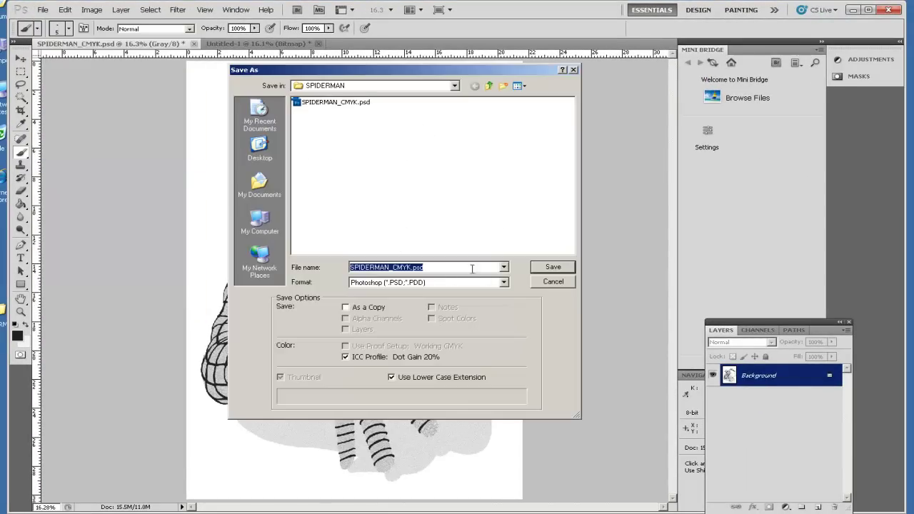
click(416, 284)
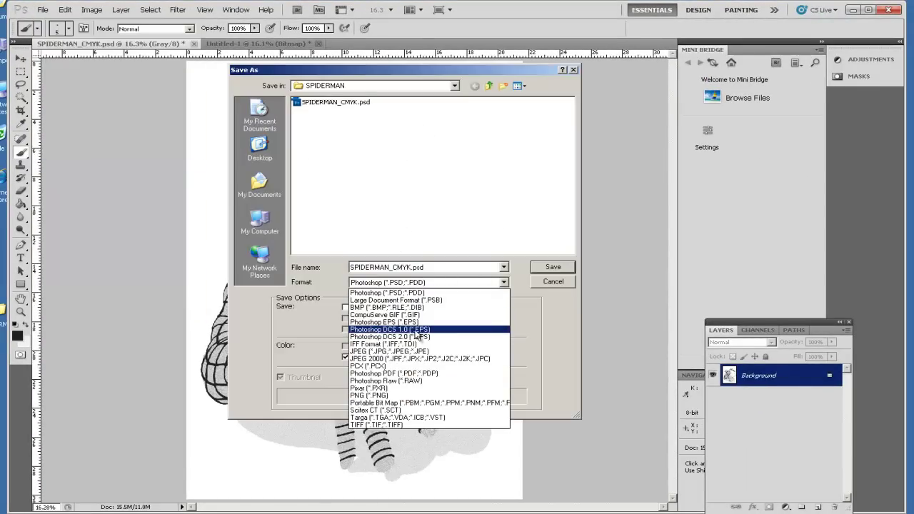
click(412, 351)
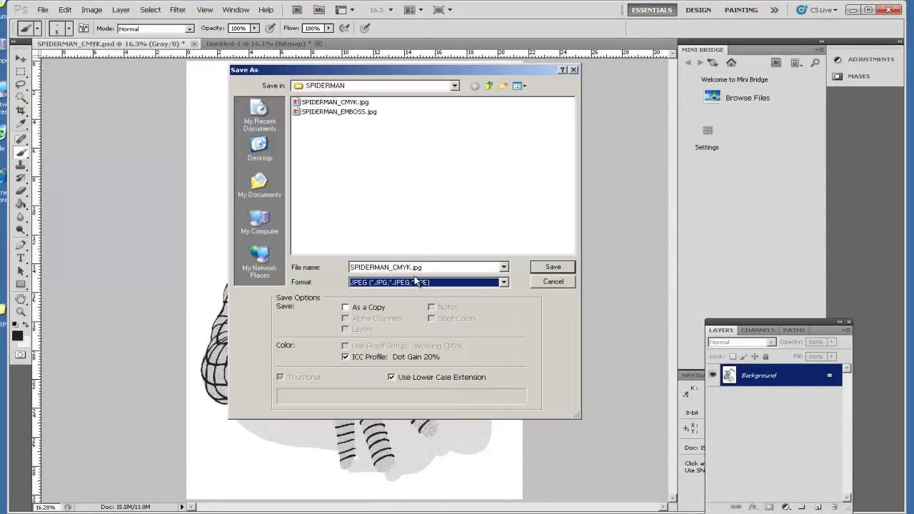
double_click(393, 266)
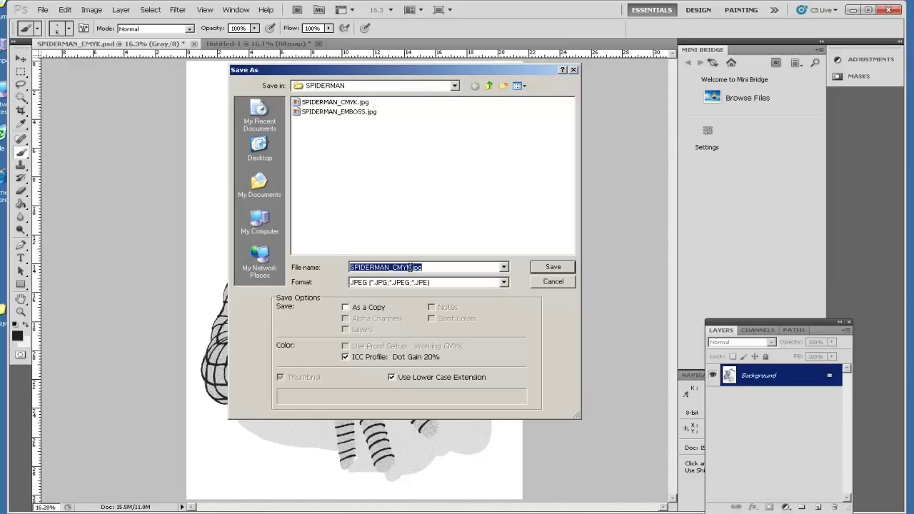
drag(411, 267, 393, 268)
text(EMBOSS)
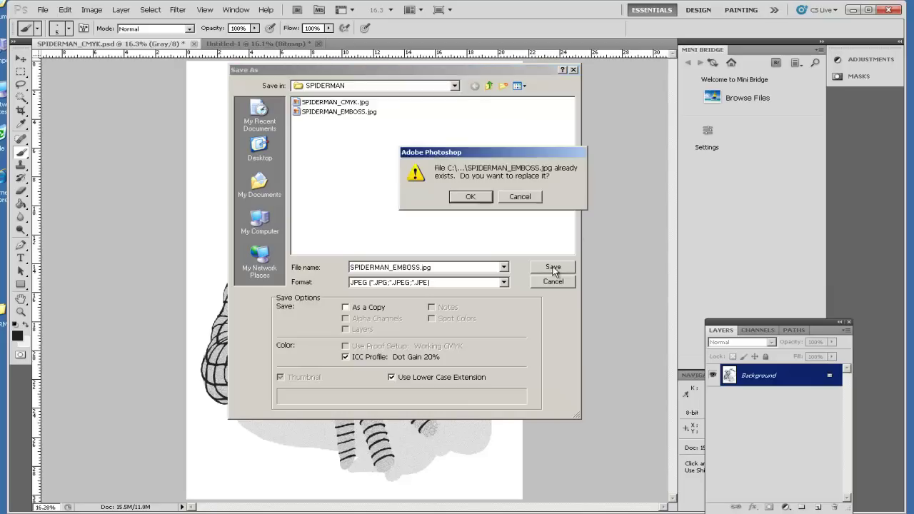